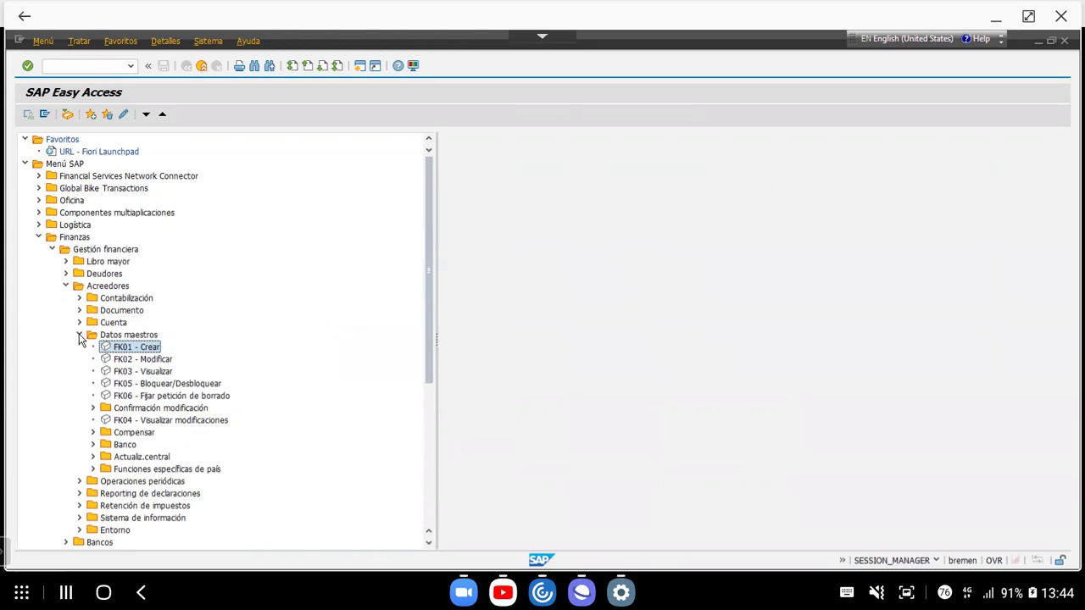
Collapse the Acreedores, Gestión financiera and Finanzas folders in the SAP menu tree.
{"action": "left_click", "coordinate": [66, 286]}
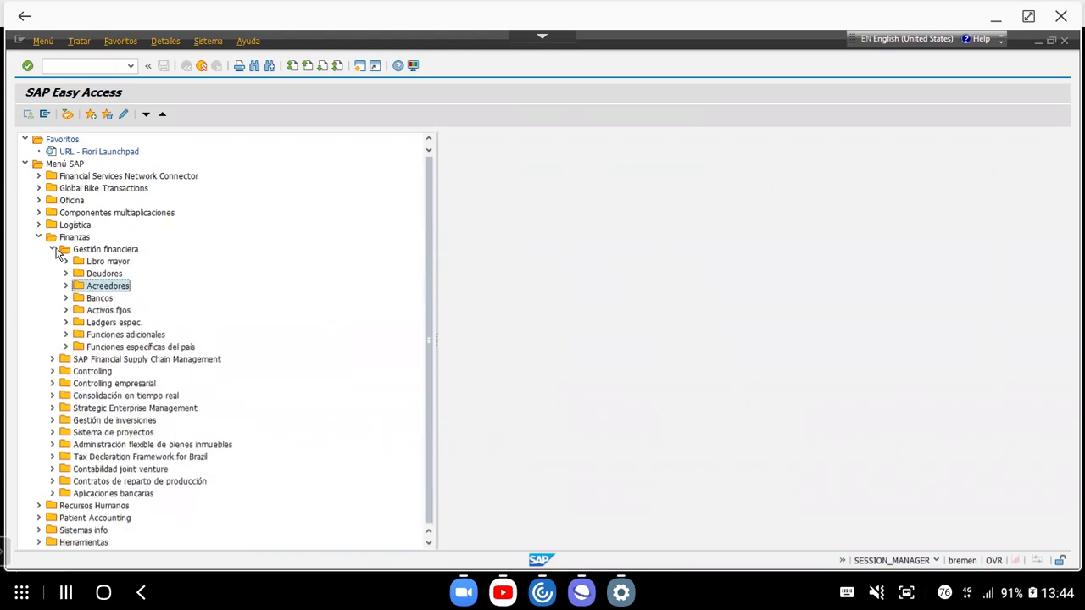
{"action": "left_click", "coordinate": [51, 249]}
{"action": "left_click", "coordinate": [38, 237]}
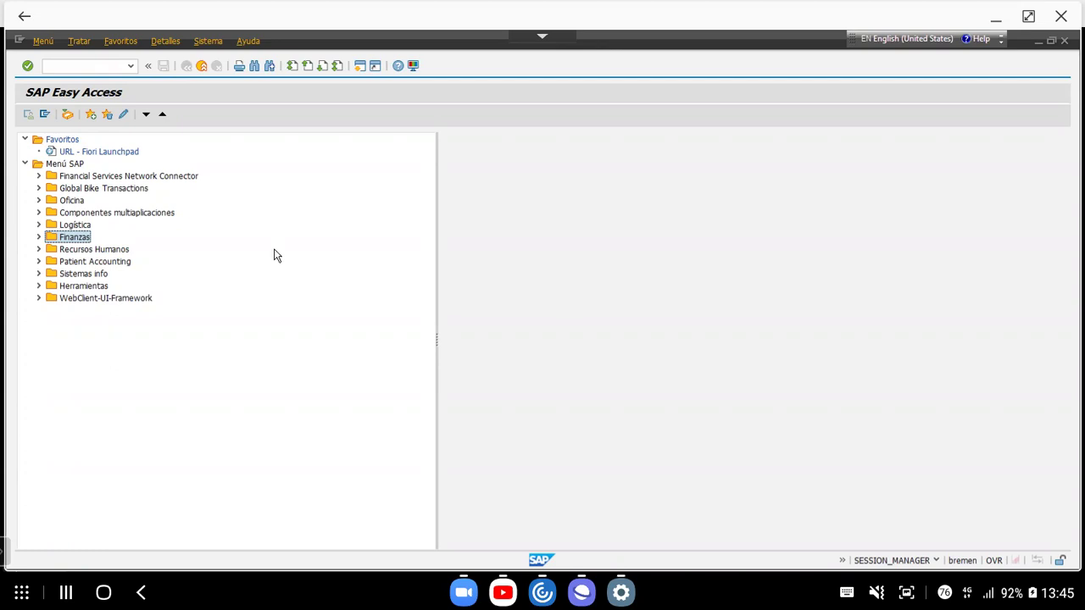
Open the vendor display transaction FK03.
{"action": "left_click", "coordinate": [75, 67]}
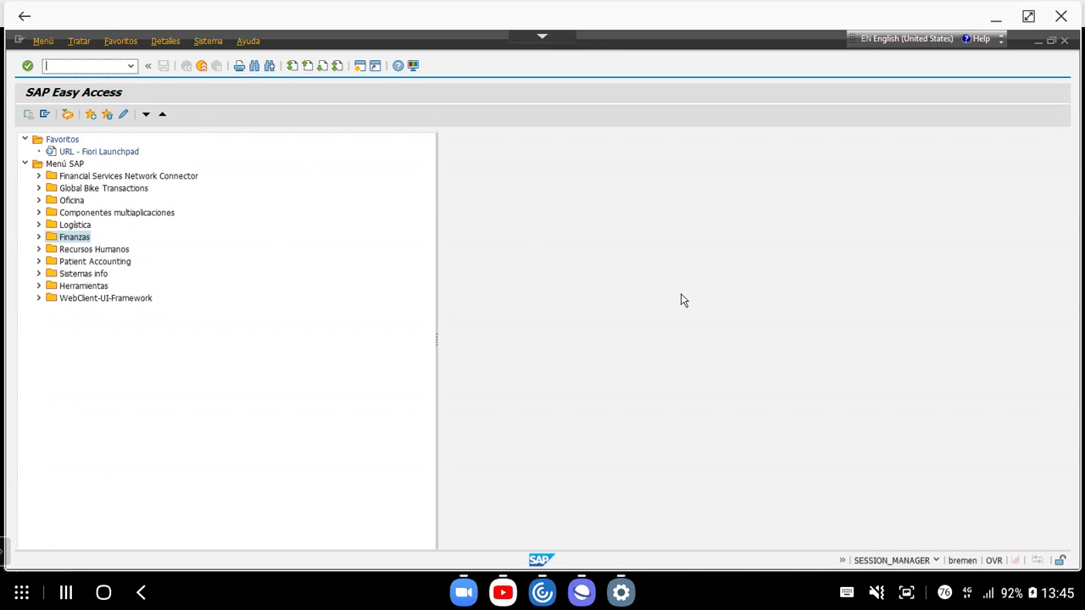
{"action": "type", "text": "FK03"}
{"action": "key", "text": "Return"}
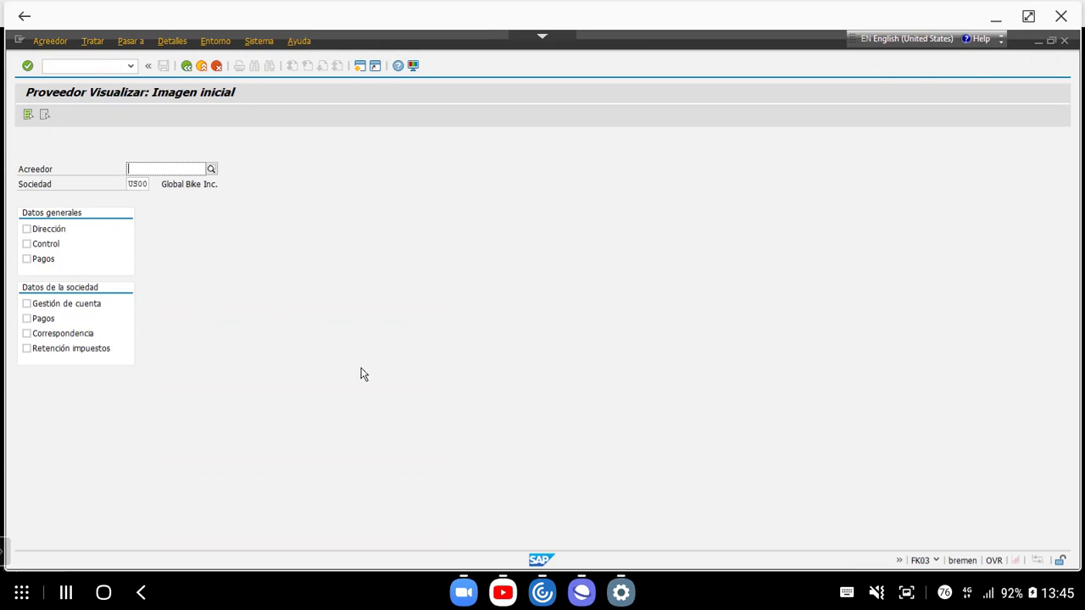
Search for vendors with search term 125 and country US, and choose Boomtown Tire & Wheel as the Acreedor.
{"action": "left_click", "coordinate": [212, 170]}
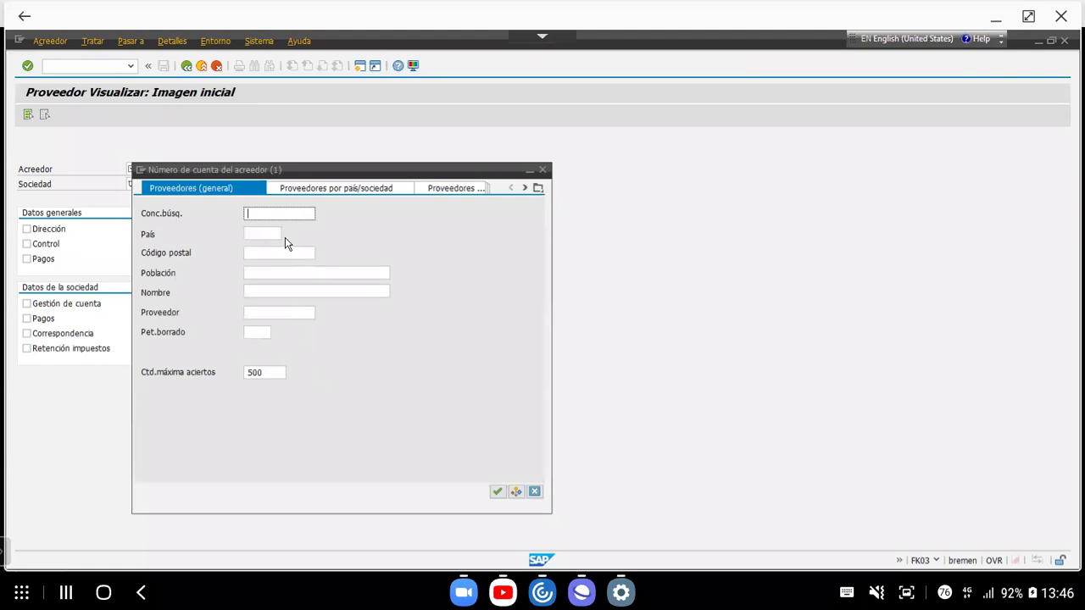
{"action": "type", "text": "125"}
{"action": "key", "text": "Tab"}
{"action": "type", "text": "US"}
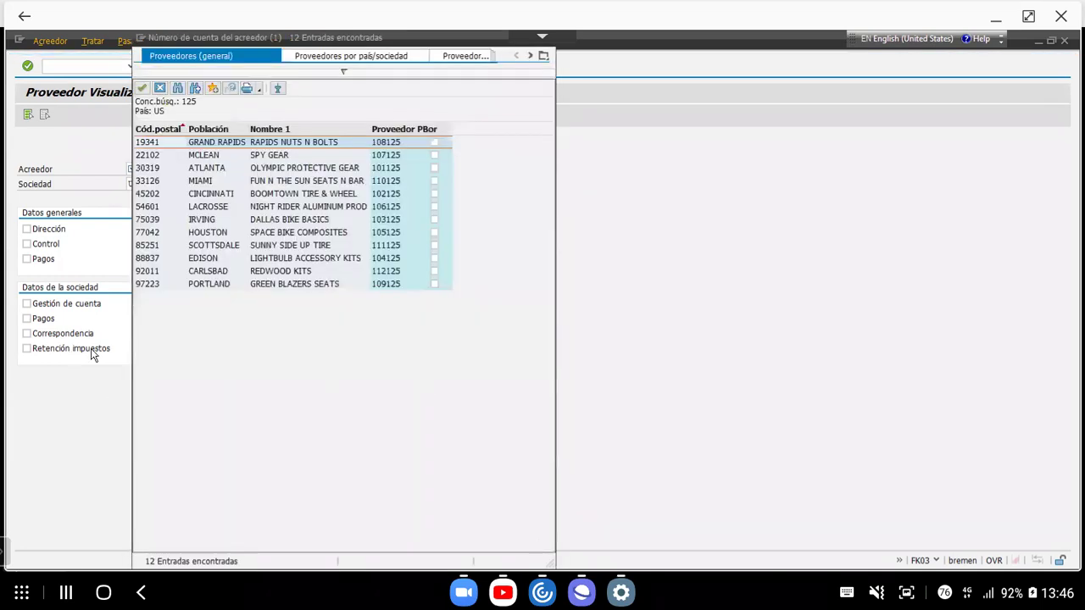
{"action": "double_click", "coordinate": [290, 196]}
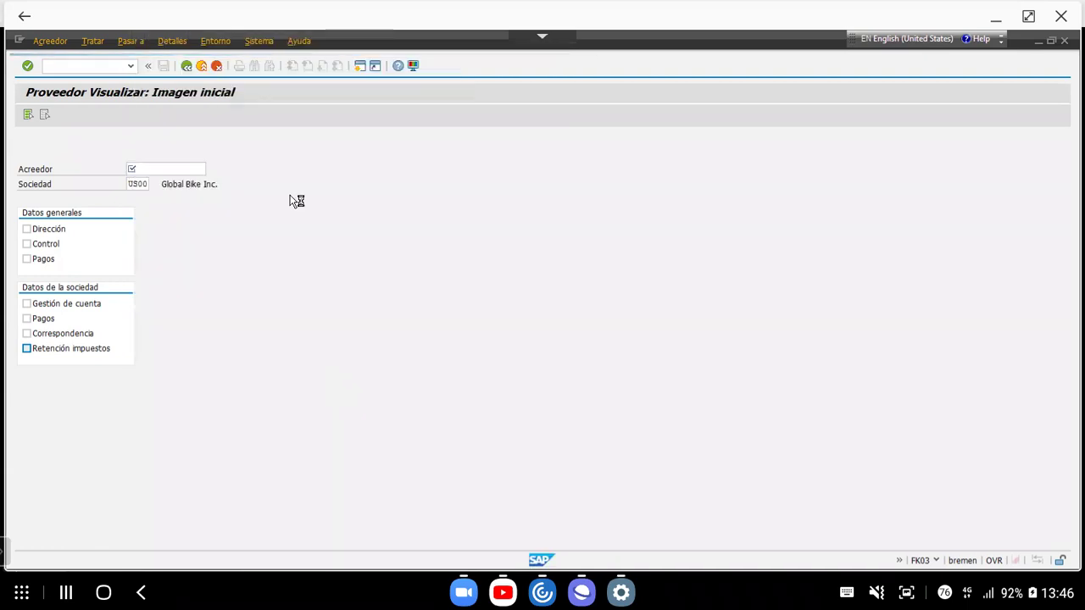
Display the vendor with the general Dirección view and the company code views Gestión de cuenta and Pagos selected.
{"action": "left_click", "coordinate": [26, 229]}
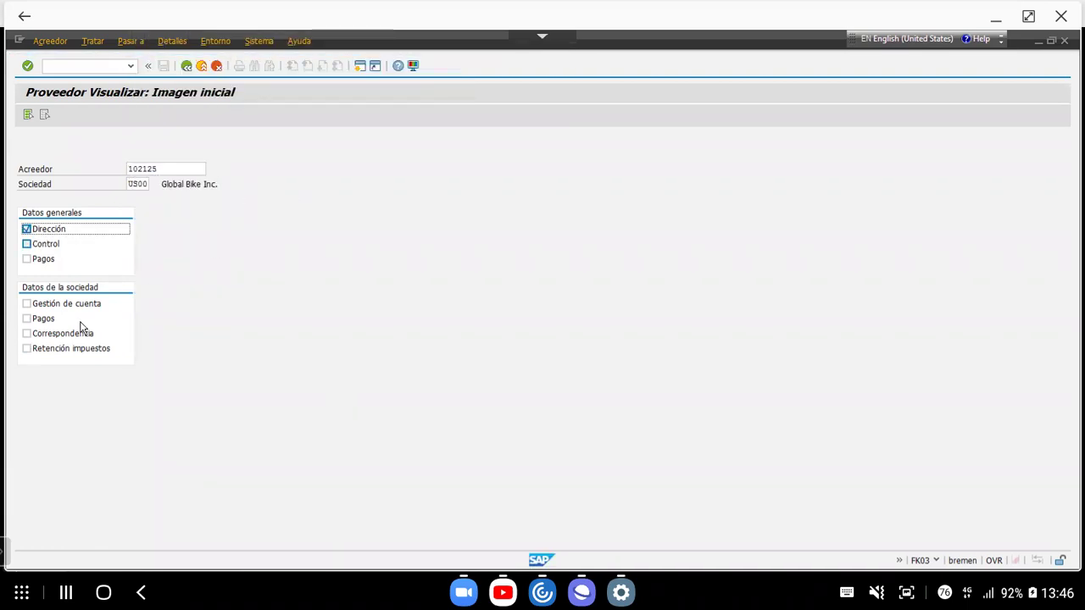
{"action": "left_click", "coordinate": [27, 303]}
{"action": "left_click", "coordinate": [27, 319]}
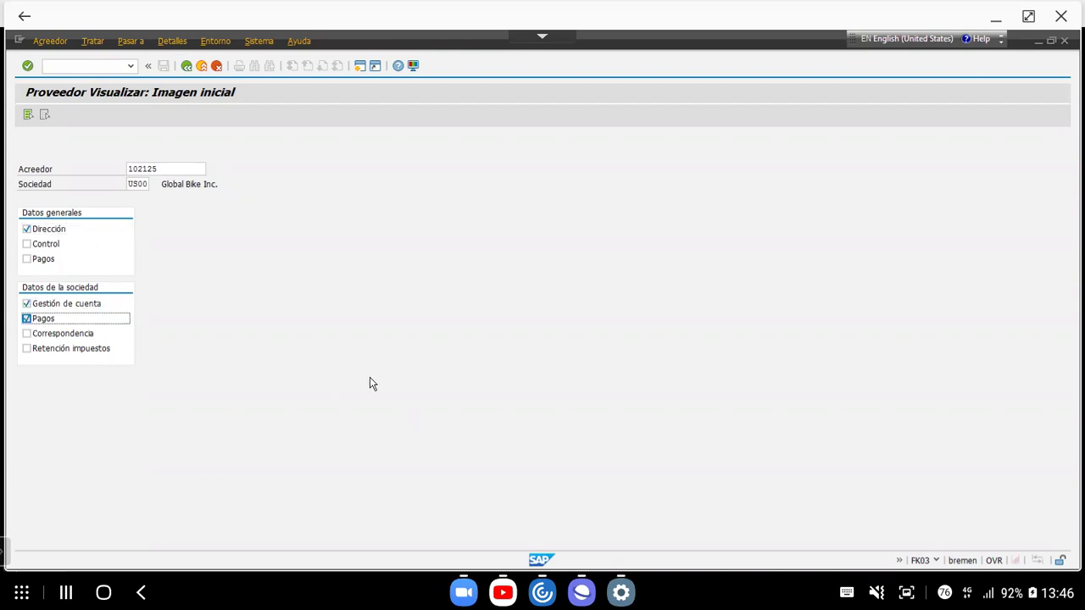
{"action": "key", "text": "Return"}
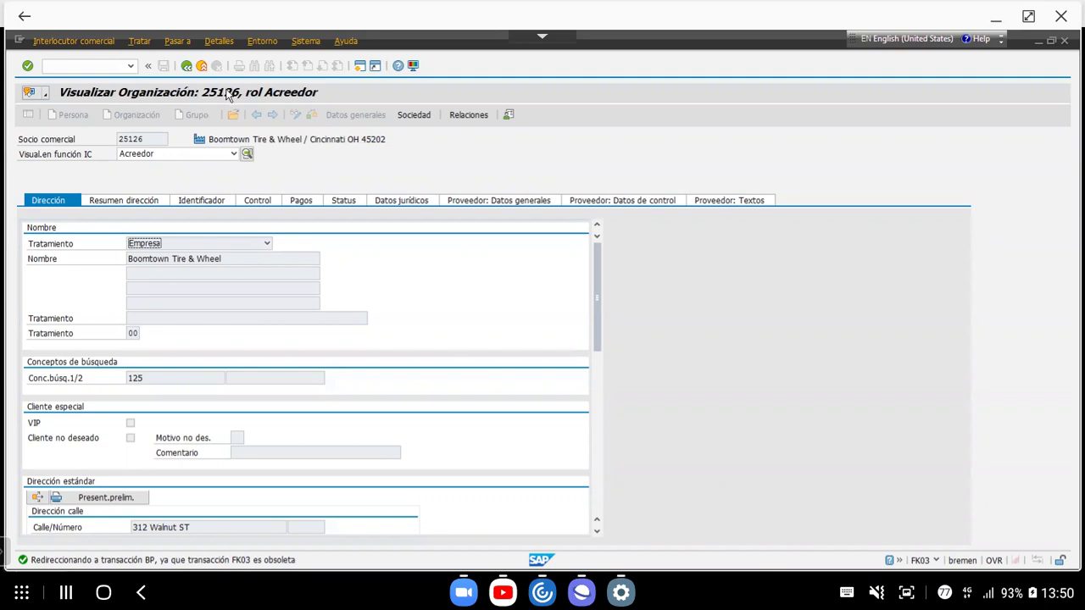
Leave the vendor display and open the business partner transaction BP.
{"action": "left_click", "coordinate": [201, 68]}
{"action": "left_click", "coordinate": [98, 66]}
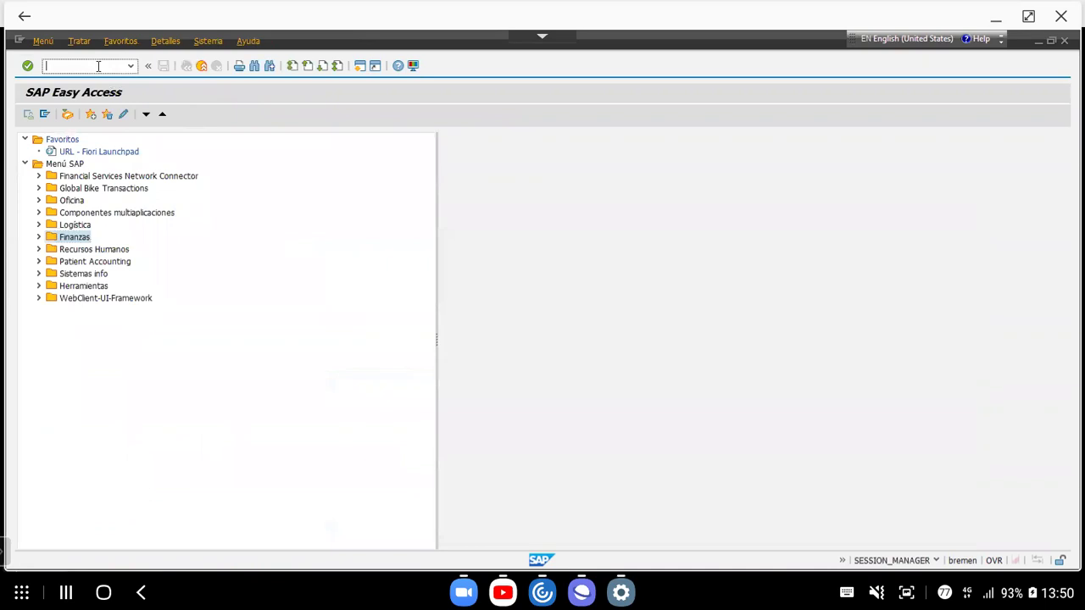
{"action": "type", "text": "bp"}
{"action": "key", "text": "Return"}
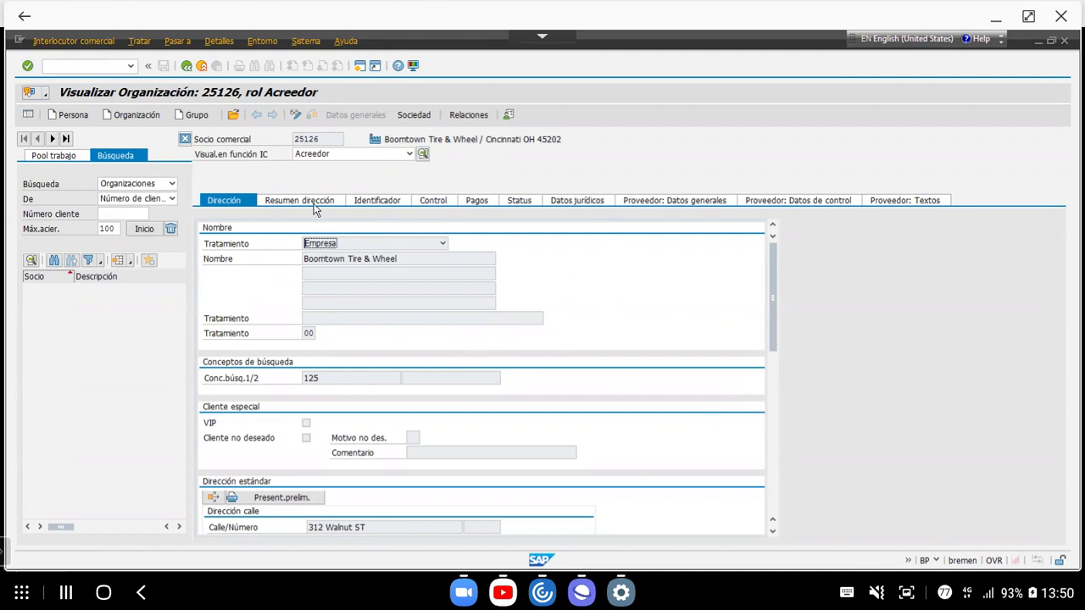
Look through the roles available for the displayed business partner and highlight its Socio comercial number.
{"action": "left_click", "coordinate": [411, 154]}
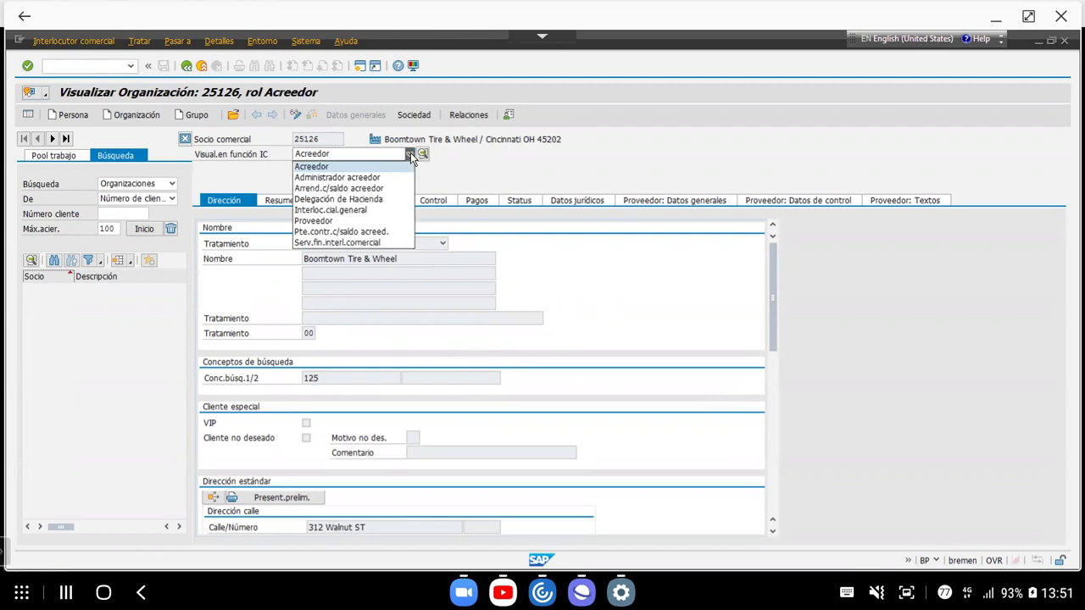
{"action": "left_click", "coordinate": [410, 154]}
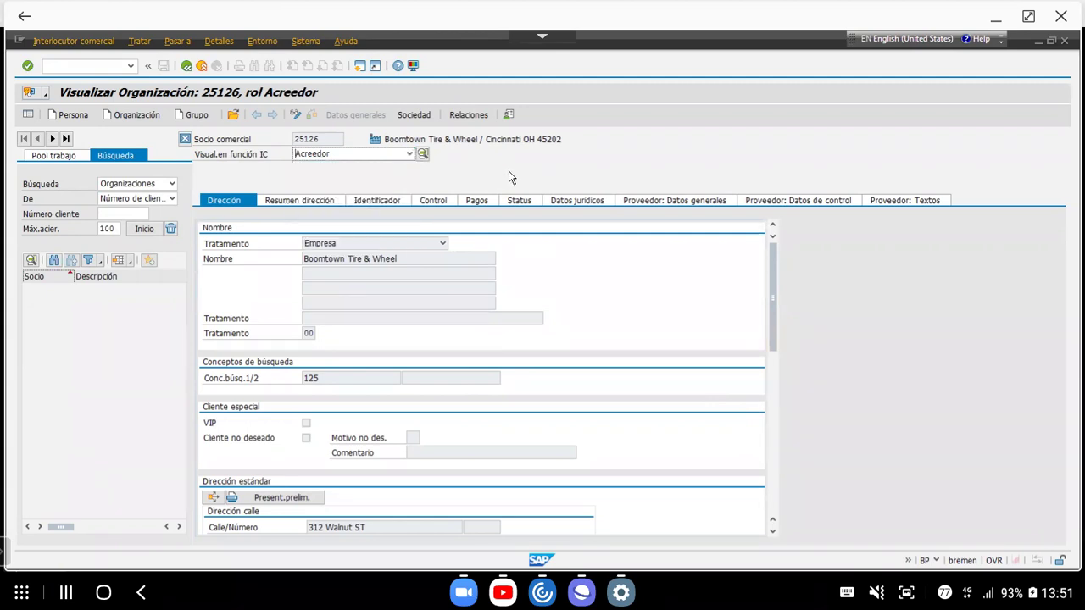
{"action": "left_click_drag", "start_coordinate": [321, 139], "coordinate": [257, 138]}
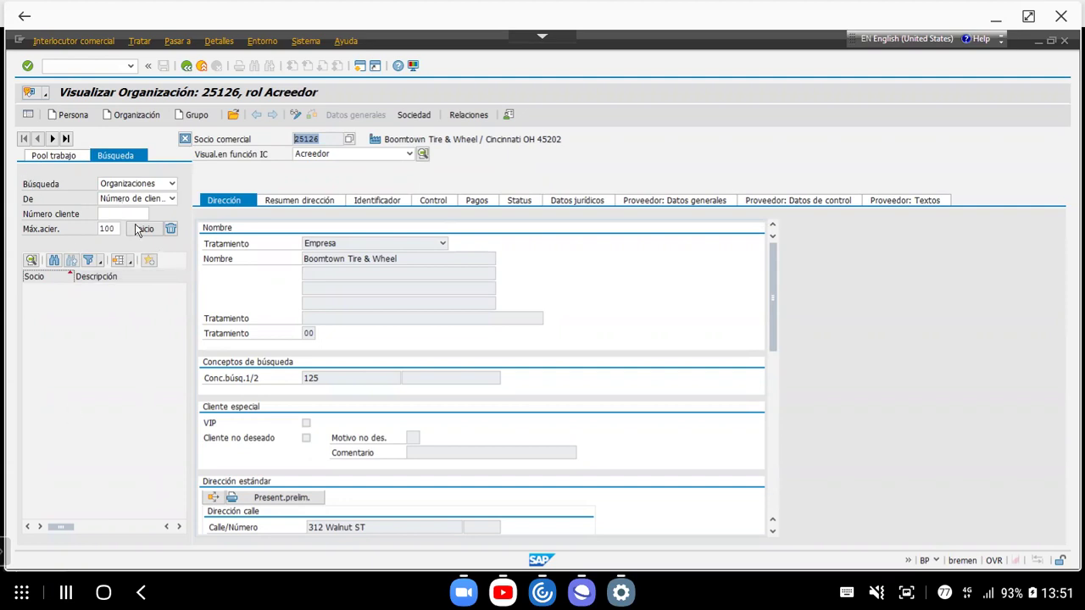
Search Interlocutor comercial records by Número using a business partner number, open the Boomtown Tire & Wheel result and highlight its search term.
{"action": "left_click", "coordinate": [171, 185]}
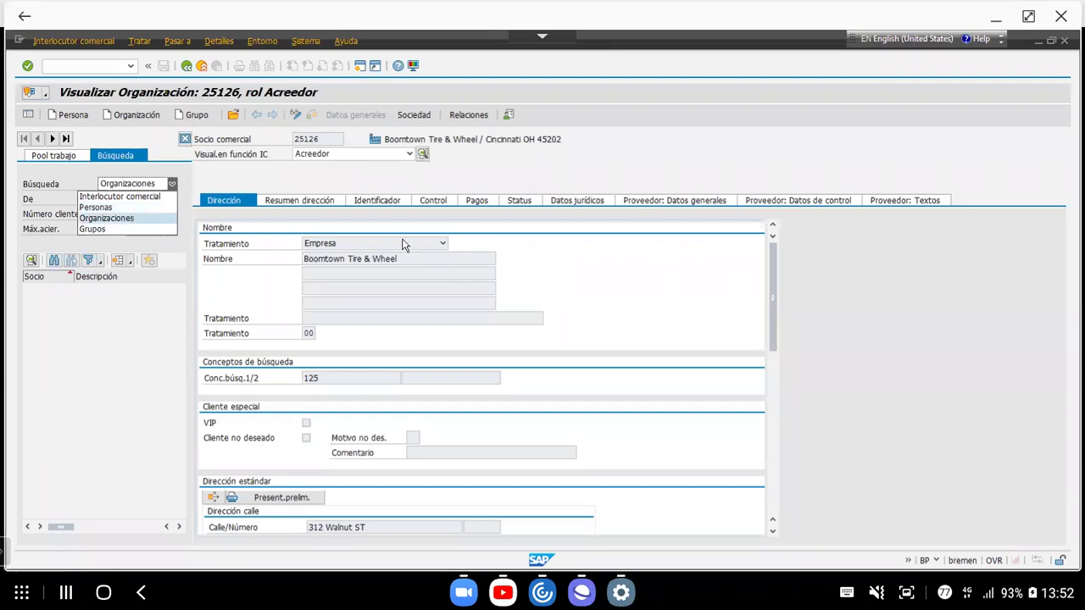
{"action": "left_click", "coordinate": [117, 197]}
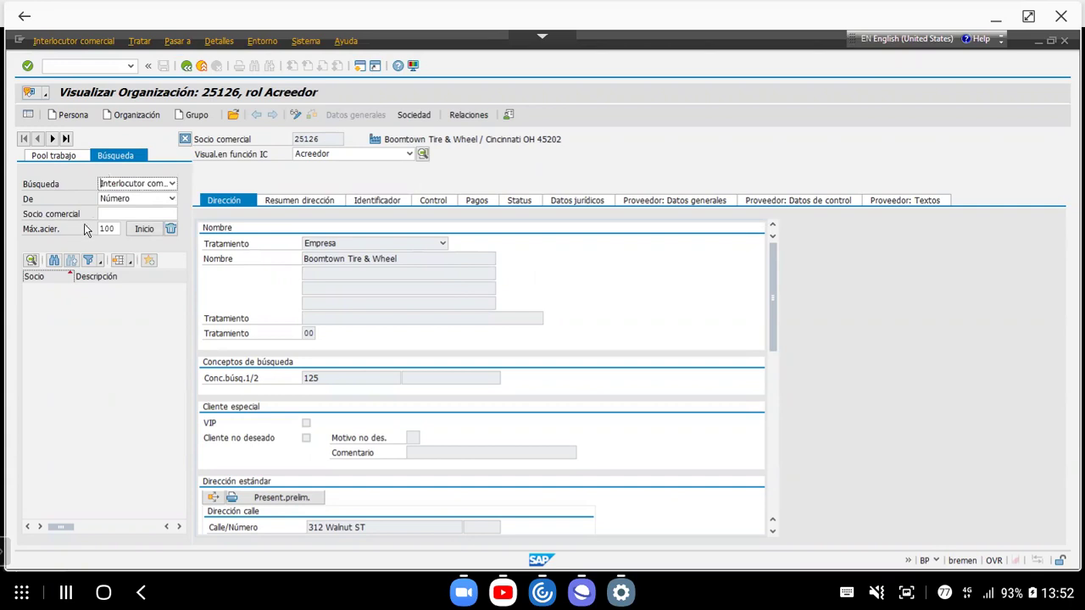
{"action": "left_click", "coordinate": [172, 200]}
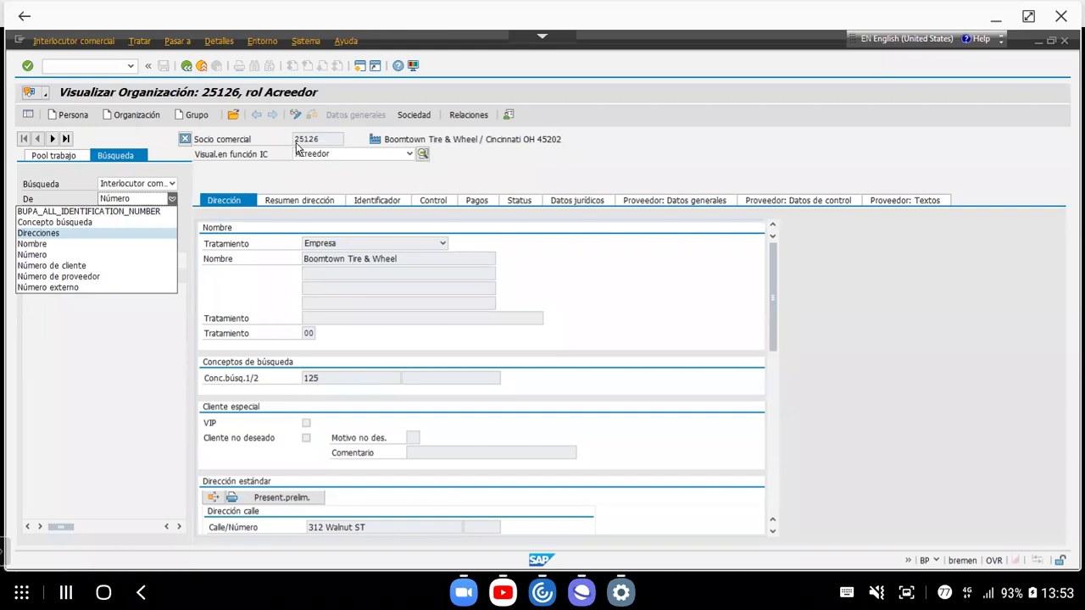
{"action": "left_click", "coordinate": [78, 254]}
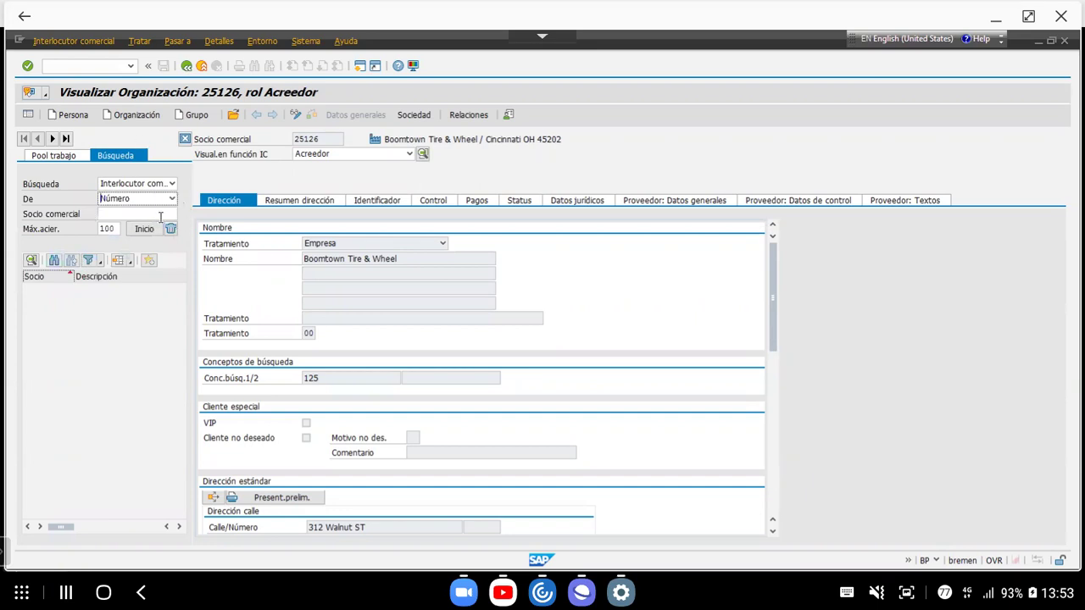
{"action": "left_click", "coordinate": [134, 215]}
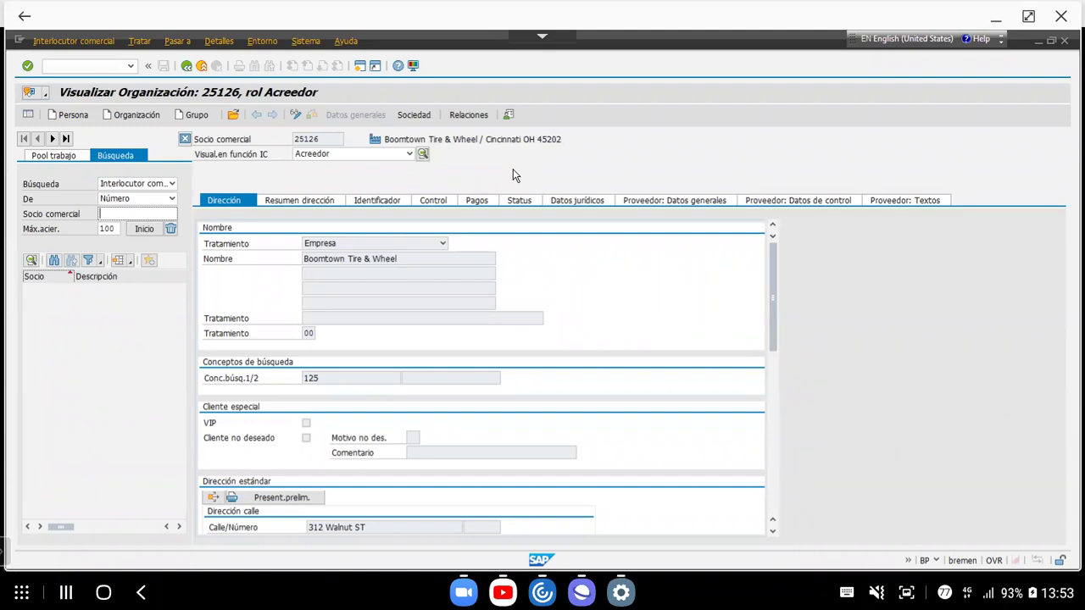
{"action": "type", "text": "25100"}
{"action": "key", "text": "Return"}
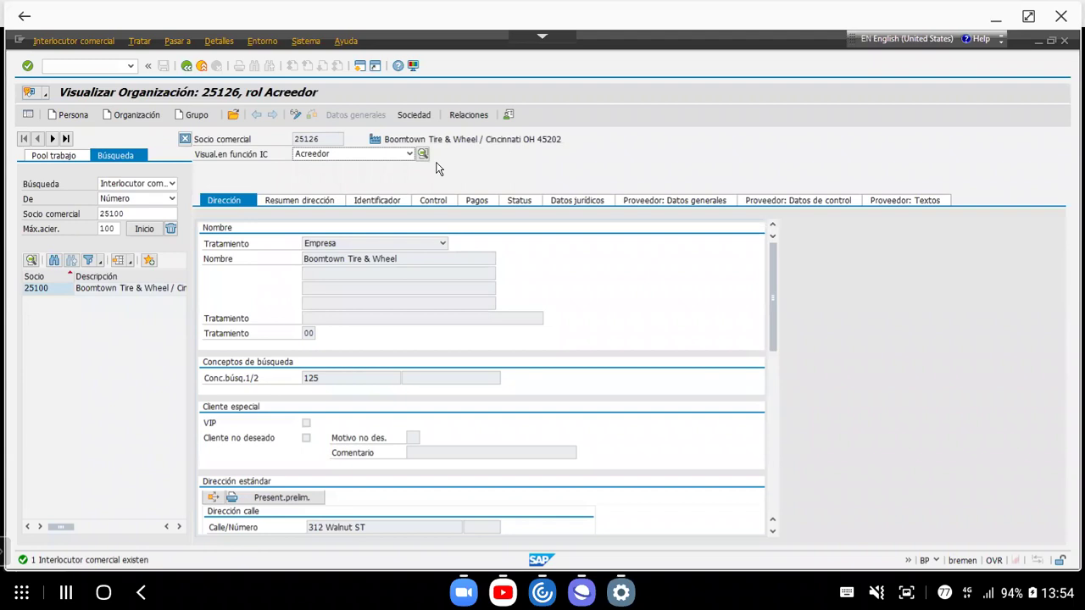
{"action": "double_click", "coordinate": [85, 289]}
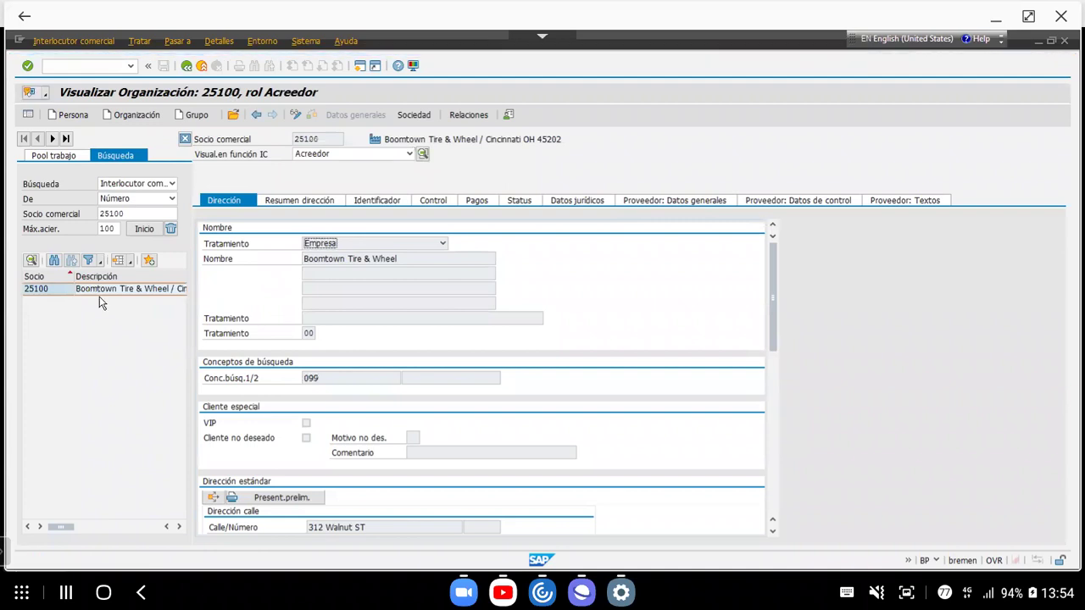
{"action": "left_click_drag", "start_coordinate": [329, 378], "coordinate": [292, 371]}
Search for business partners with the number pattern 251* and open the first Philly Bikes entry in the results.
{"action": "double_click", "coordinate": [140, 213]}
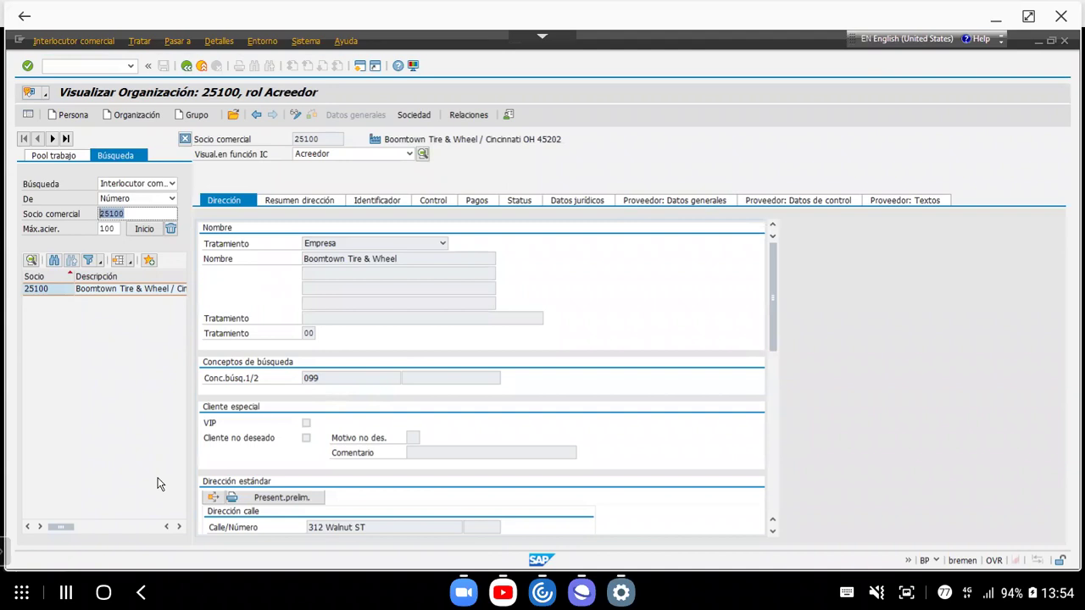
{"action": "type", "text": "2512"}
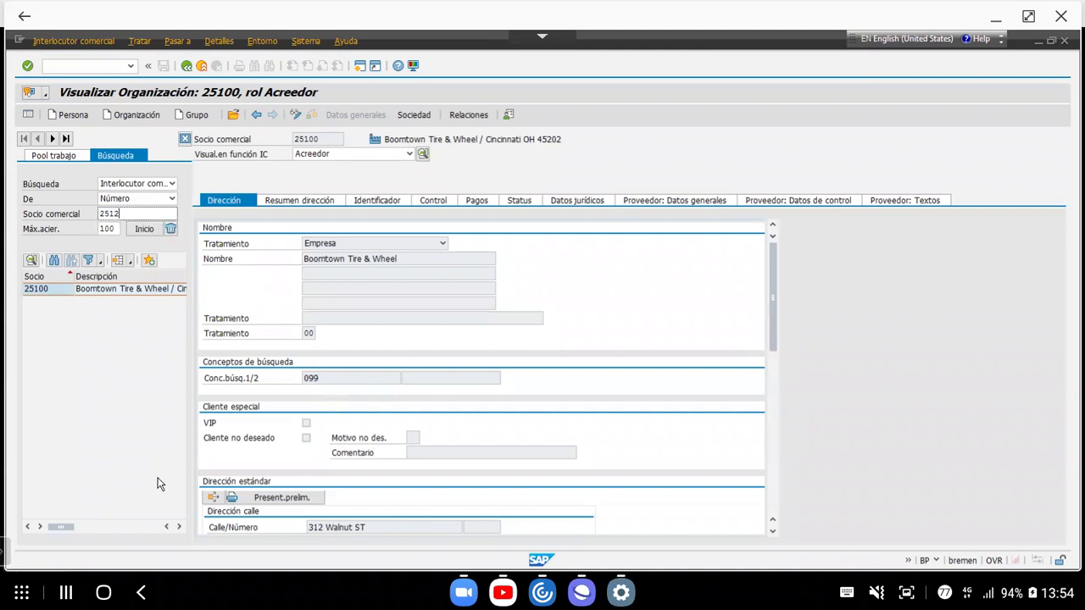
{"action": "key", "text": "BackSpace"}
{"action": "type", "text": "*"}
{"action": "key", "text": "Return"}
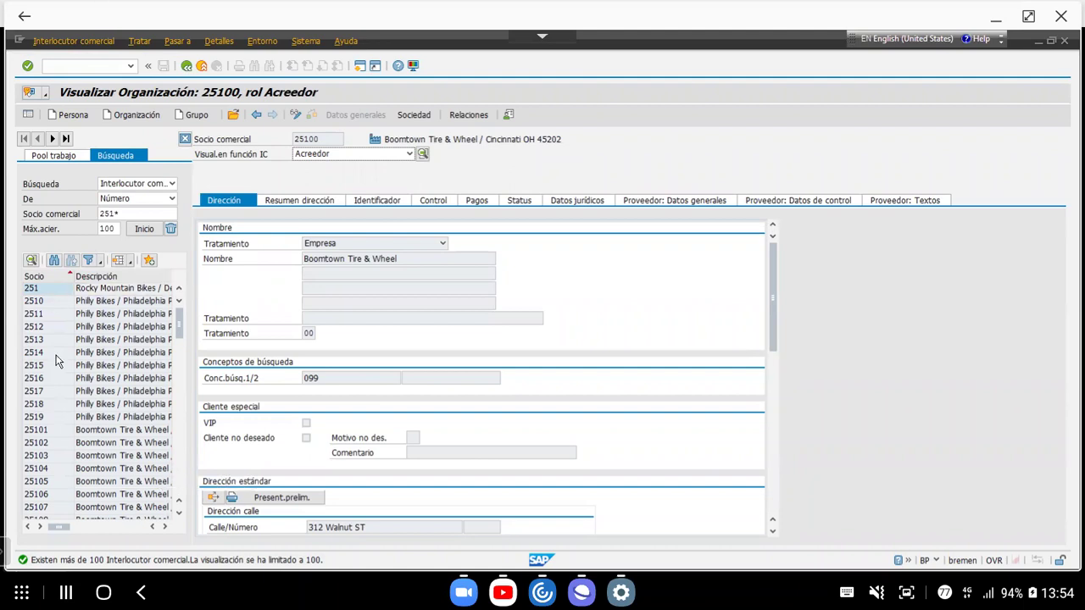
{"action": "double_click", "coordinate": [97, 304]}
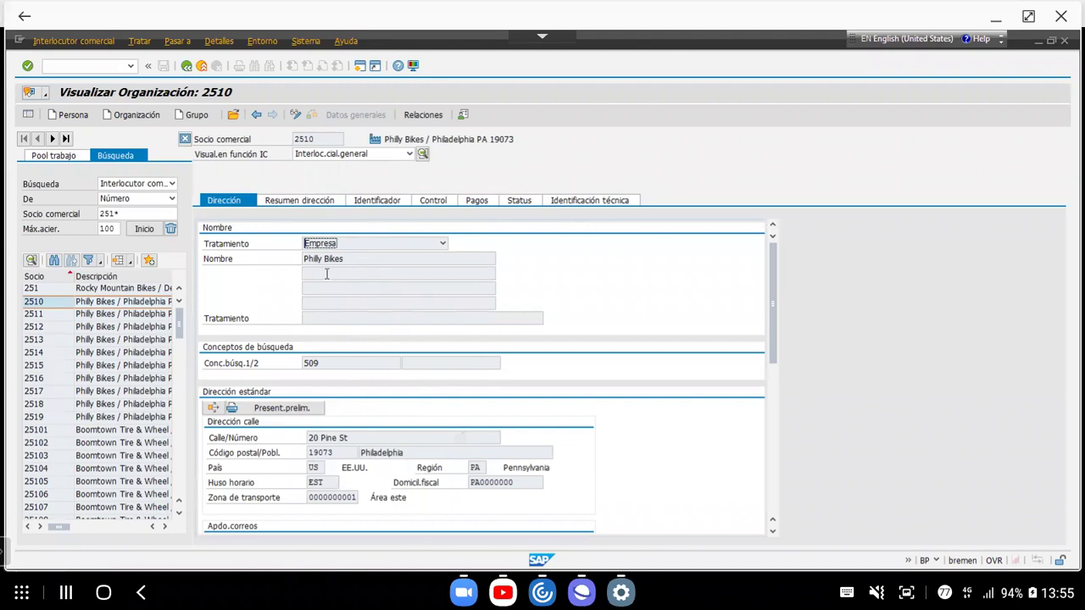
Review the Philly Bikes address overview, Identificador, Control, Pagos and Status data, and return to the Dirección data.
{"action": "left_click", "coordinate": [293, 201]}
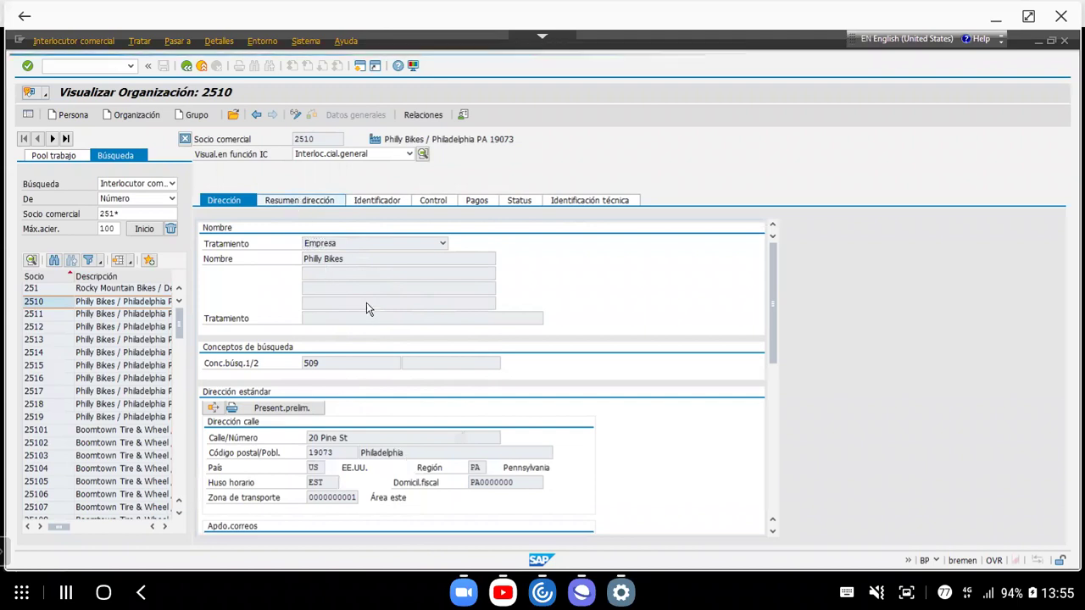
{"action": "left_click", "coordinate": [369, 202]}
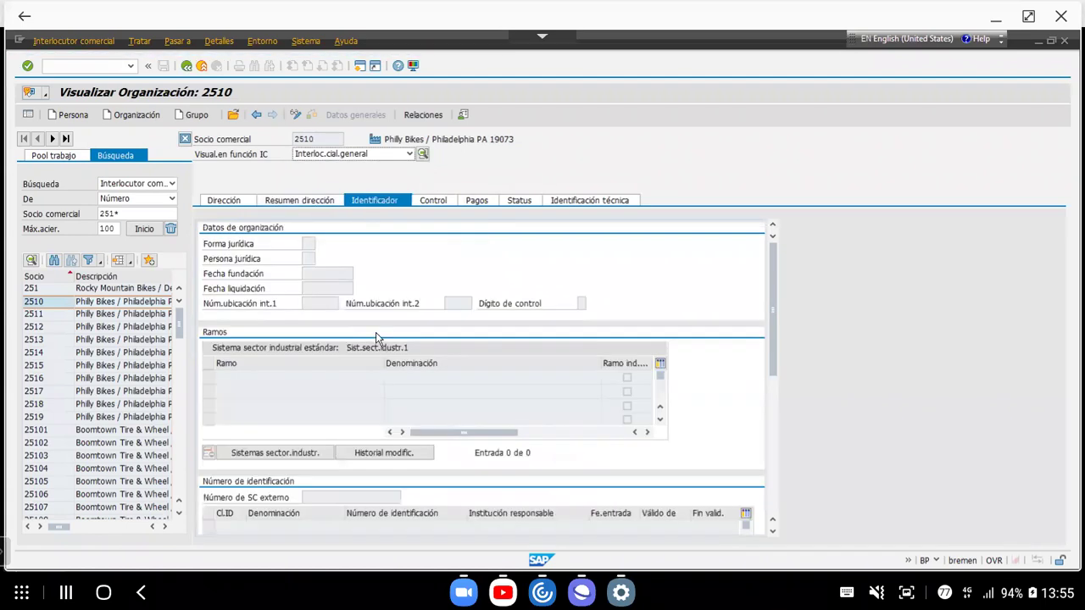
{"action": "left_click", "coordinate": [438, 200]}
{"action": "left_click", "coordinate": [475, 202]}
{"action": "left_click", "coordinate": [519, 202]}
{"action": "left_click", "coordinate": [219, 202]}
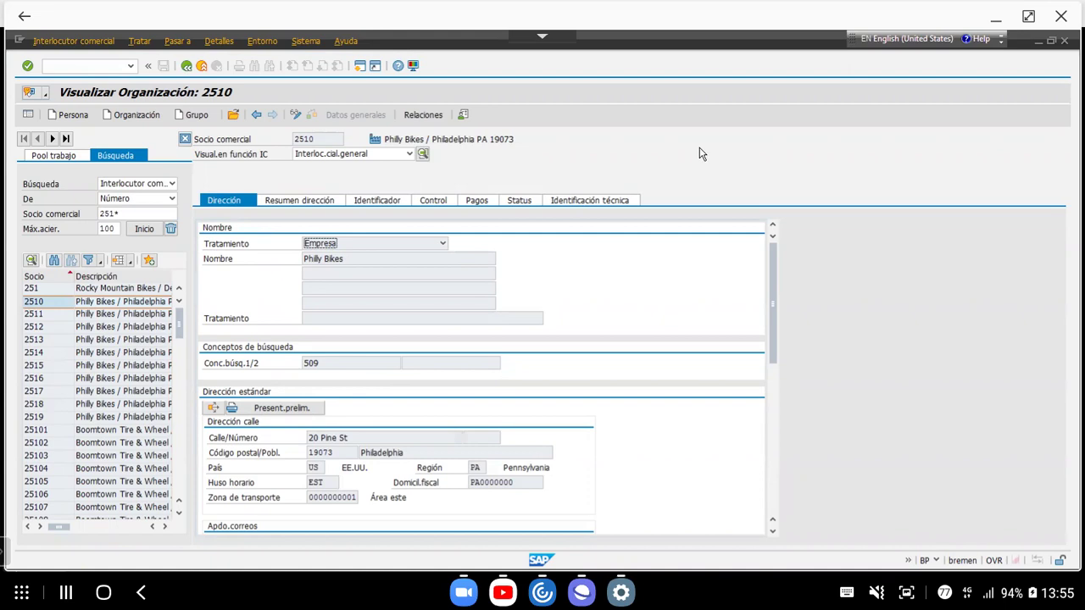
Switch the Philly Bikes display to the Cliente role and show the Deudor: Datos generales data.
{"action": "left_click", "coordinate": [409, 155]}
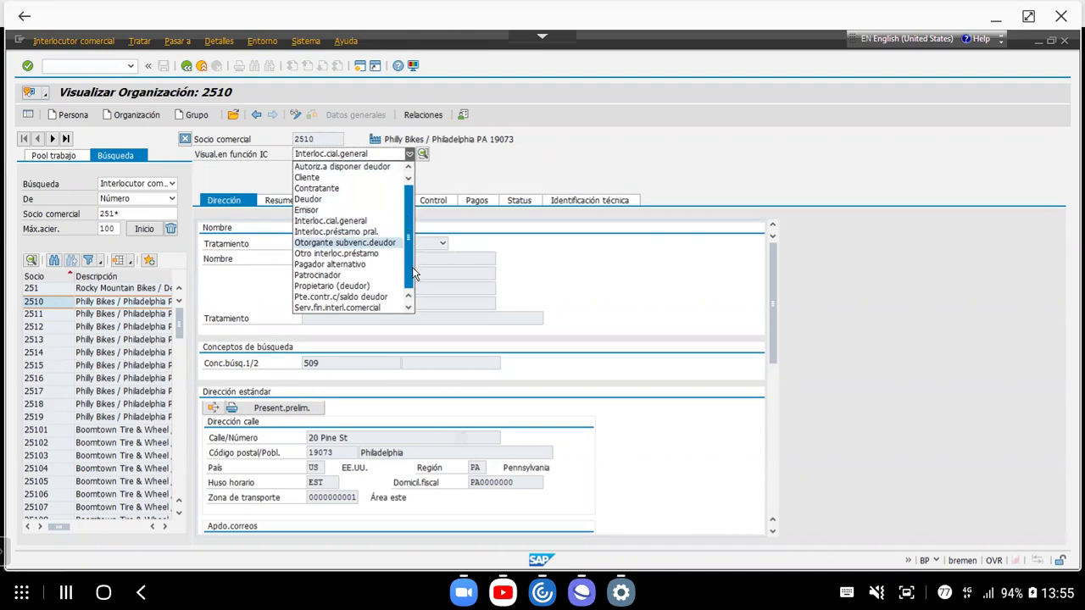
{"action": "left_click_drag", "start_coordinate": [409, 239], "coordinate": [408, 217]}
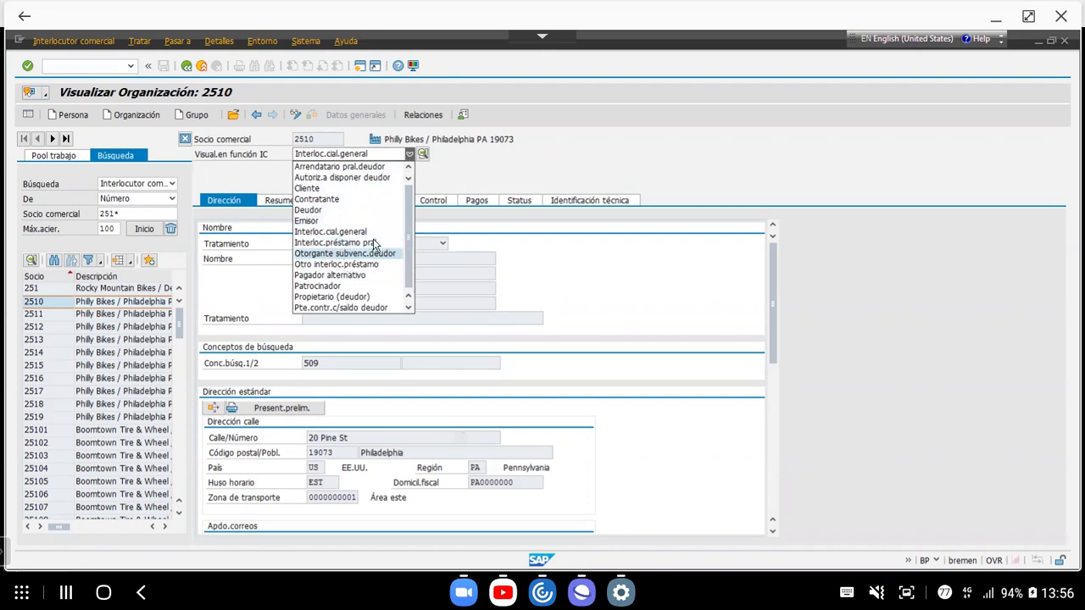
{"action": "left_click", "coordinate": [345, 188]}
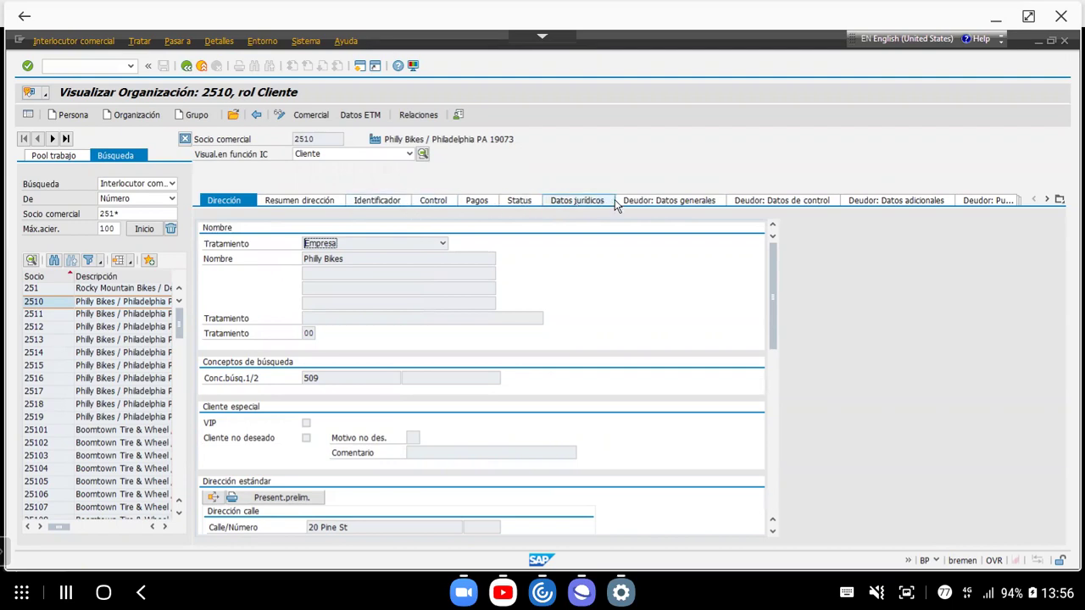
{"action": "left_click", "coordinate": [665, 207]}
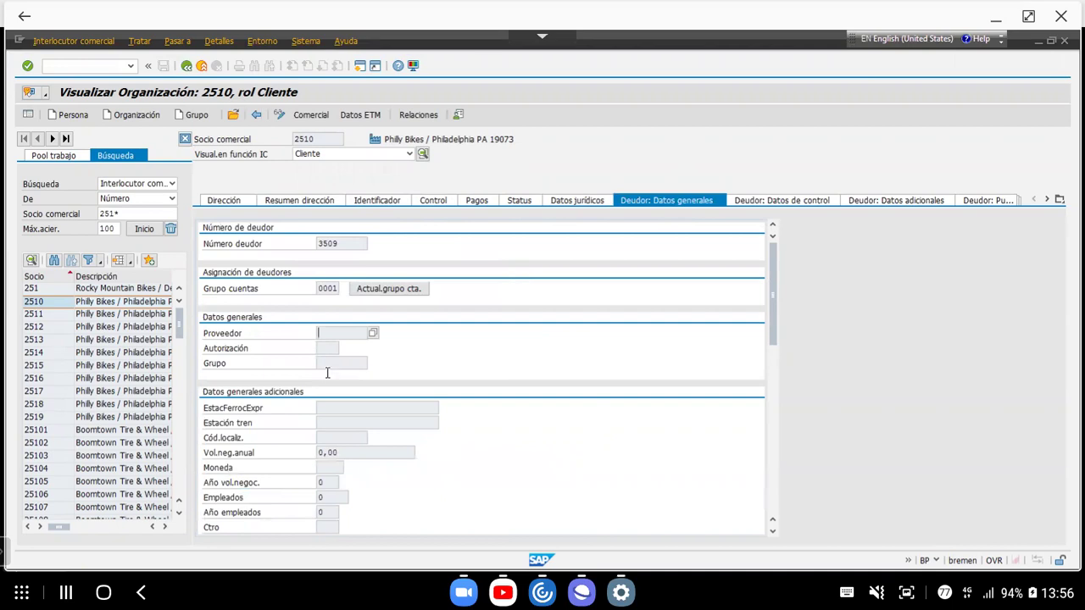
Inspect the debtor number and account group fields, and start the Philly Bikes account group update (Actual.grupo cta.).
{"action": "left_click_drag", "start_coordinate": [344, 244], "coordinate": [292, 245]}
{"action": "left_click", "coordinate": [343, 243]}
{"action": "double_click", "coordinate": [342, 245]}
{"action": "left_click", "coordinate": [332, 289]}
{"action": "left_click", "coordinate": [388, 289]}
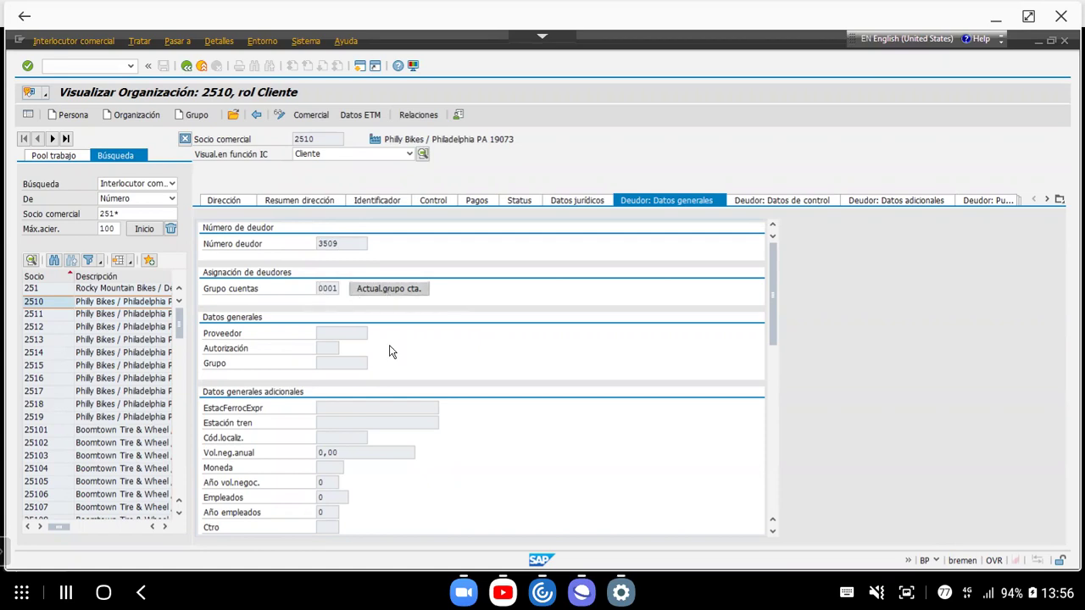
{"action": "key", "text": "Return"}
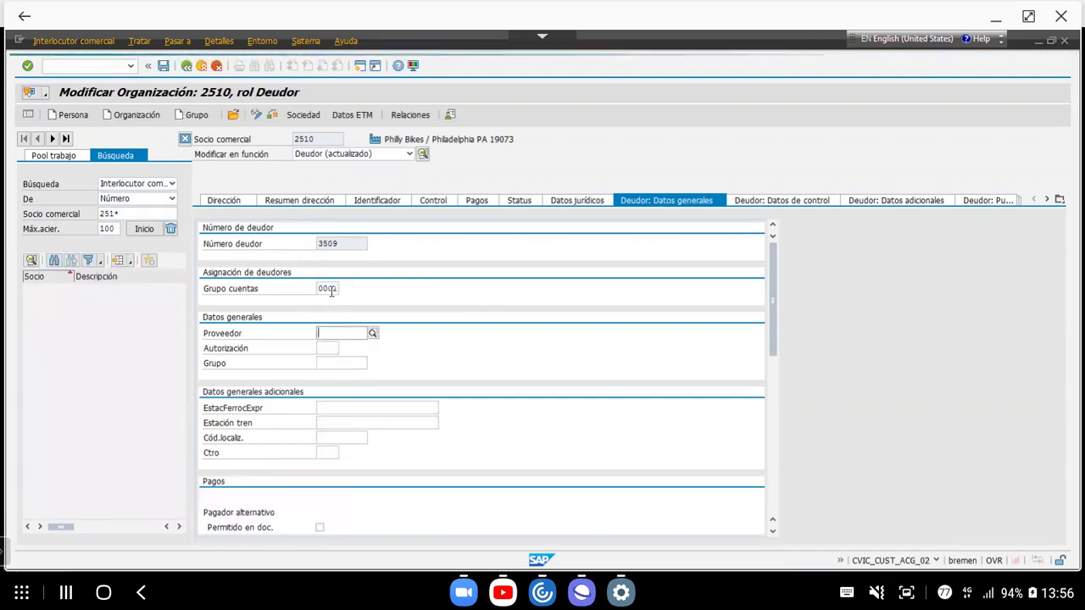
Check the available account groups for Grupo cuentas, and review the Deudor control, additional and unloading point data before returning to Datos generales.
{"action": "left_click", "coordinate": [343, 290]}
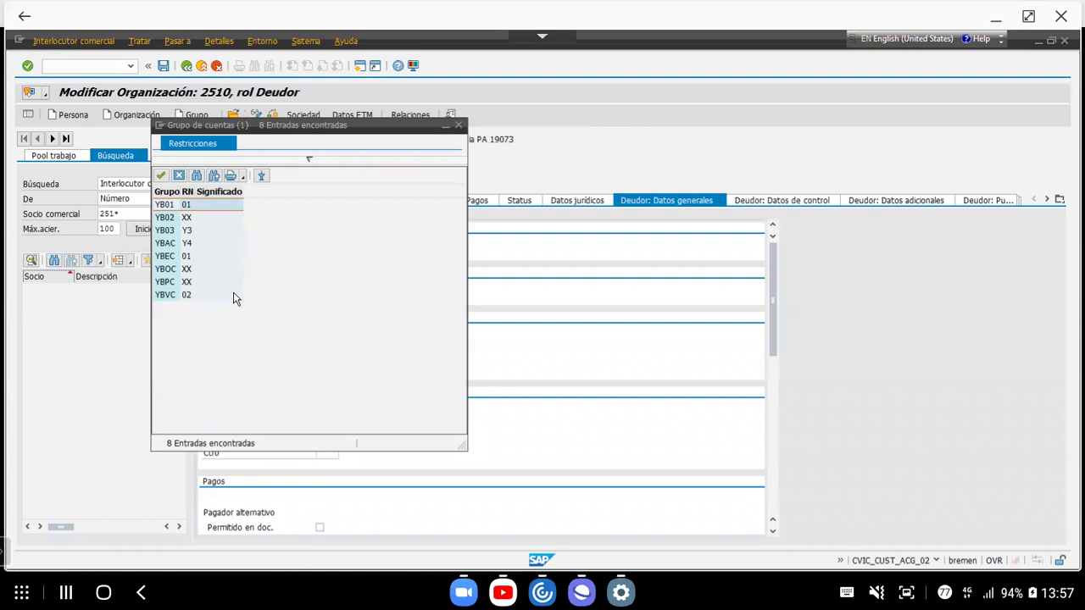
{"action": "left_click", "coordinate": [458, 125]}
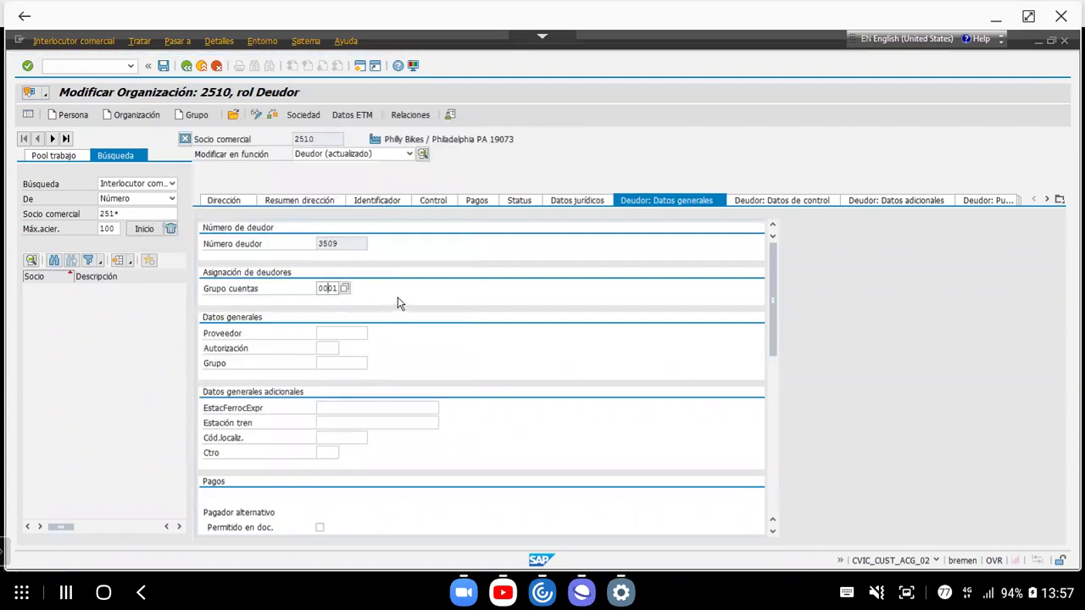
{"action": "left_click", "coordinate": [757, 202]}
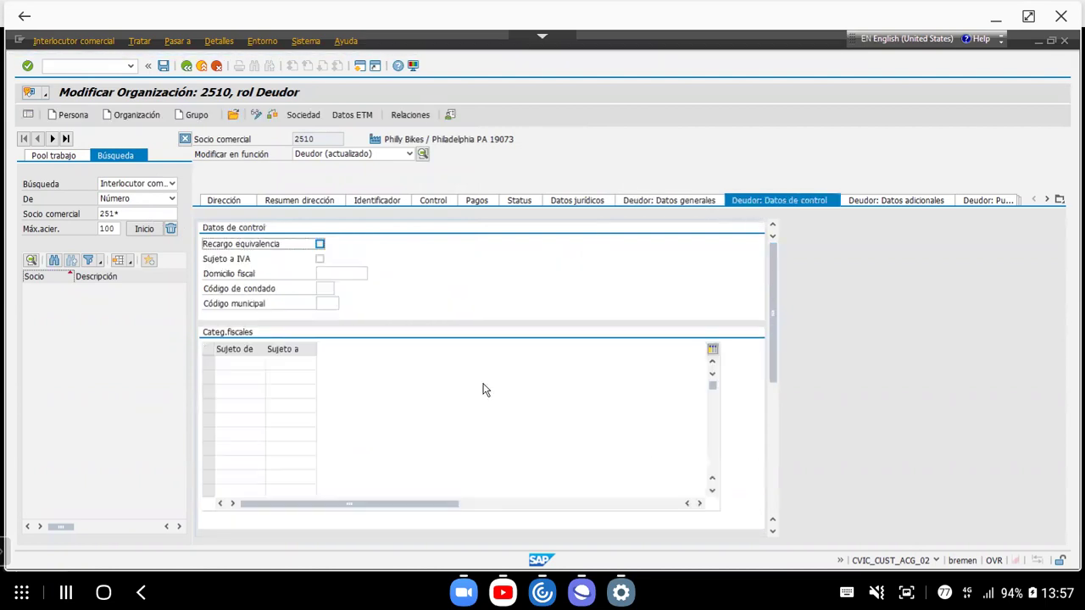
{"action": "left_click", "coordinate": [897, 201]}
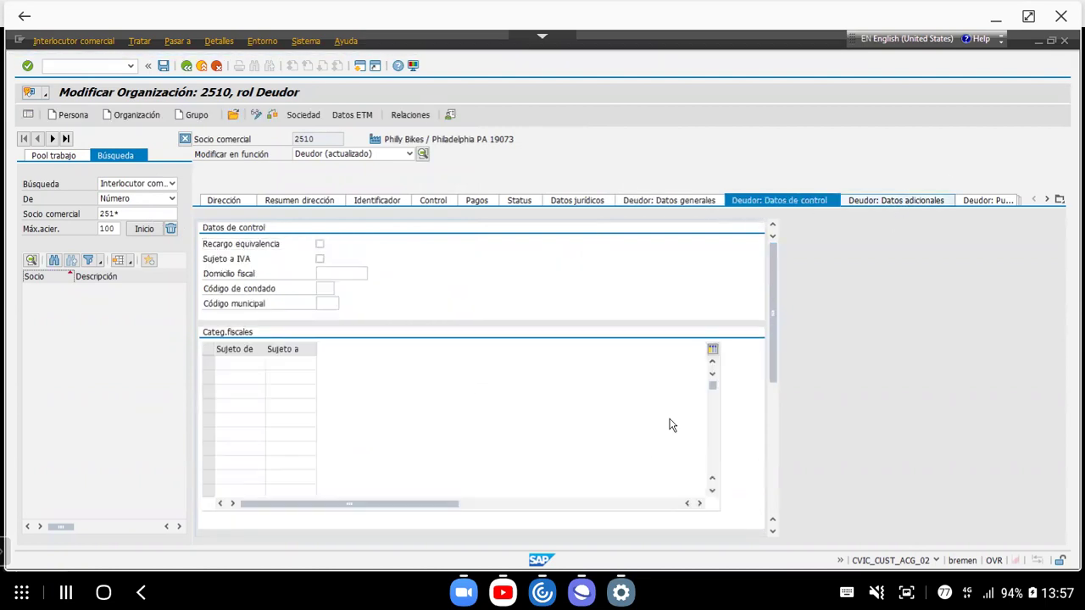
{"action": "left_click", "coordinate": [988, 203]}
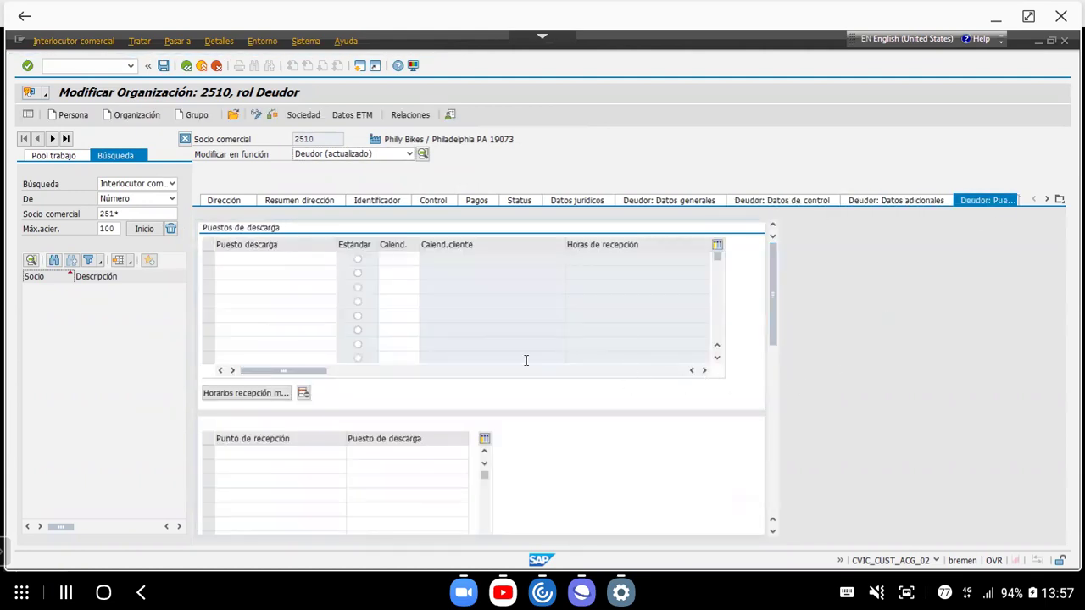
{"action": "left_click", "coordinate": [627, 203]}
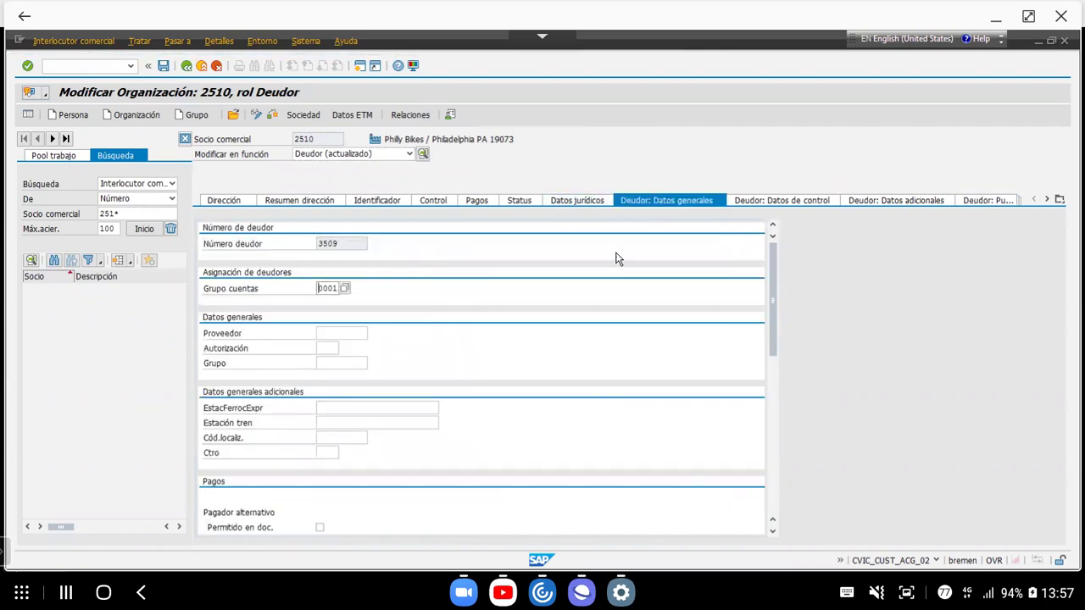
Switch the Philly Bikes record to the Cliente role and show its Dirección data.
{"action": "left_click", "coordinate": [408, 155]}
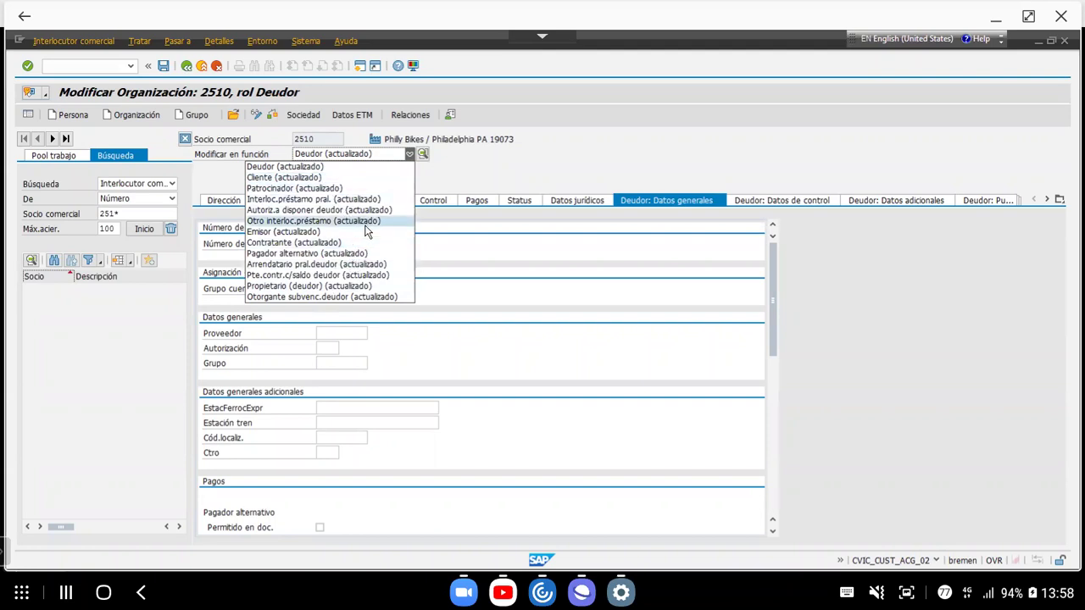
{"action": "left_click", "coordinate": [333, 178]}
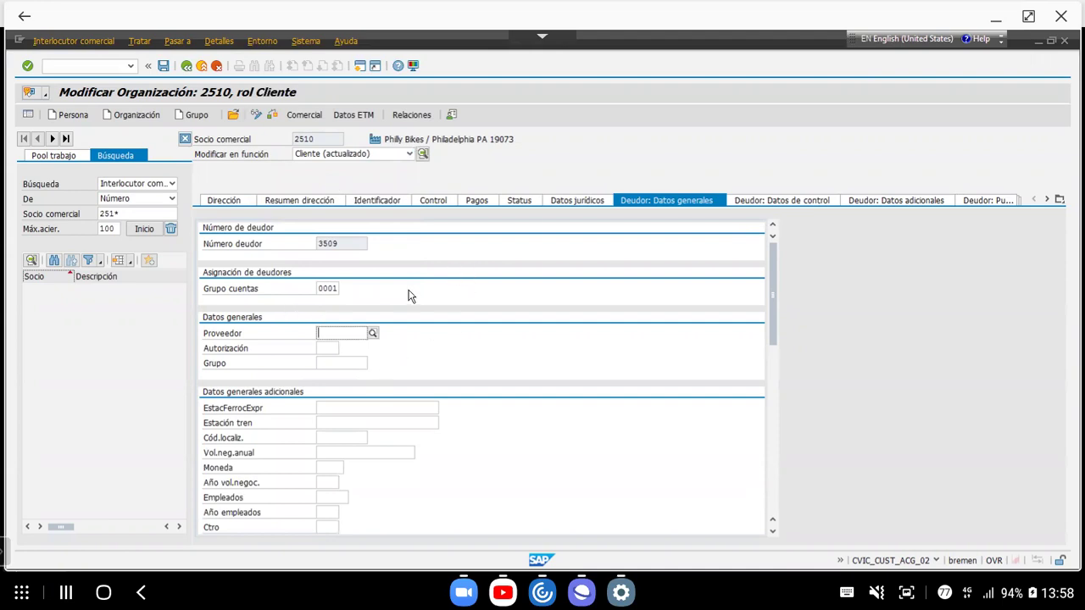
{"action": "left_click", "coordinate": [208, 200]}
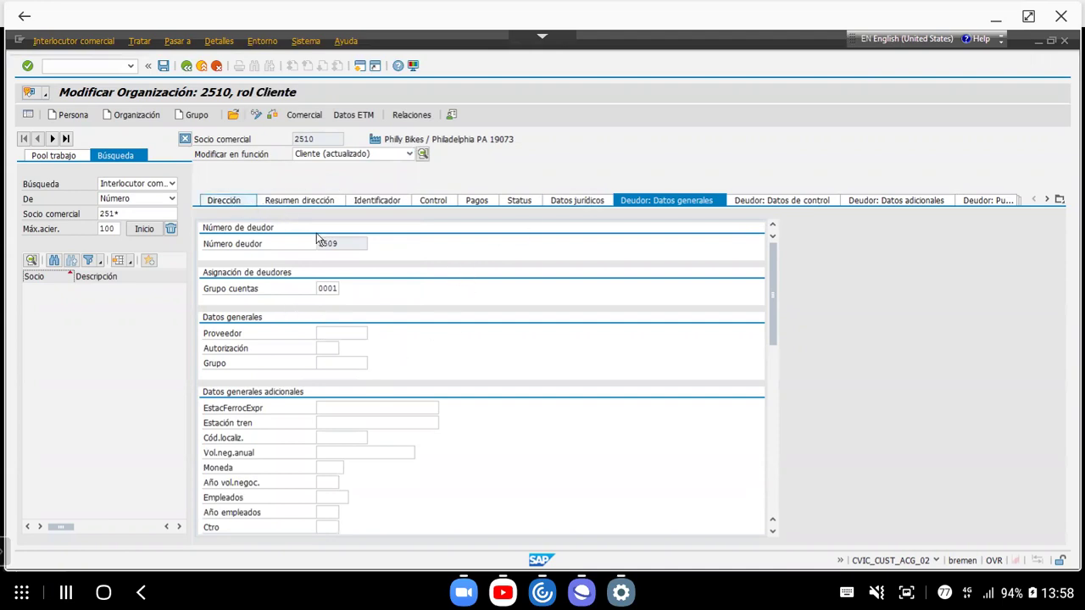
Review the Deudor: Datos generales and Deudor: Datos de control data in the Cliente role.
{"action": "left_click", "coordinate": [1046, 200]}
{"action": "left_click", "coordinate": [1046, 200]}
{"action": "left_click", "coordinate": [1046, 200]}
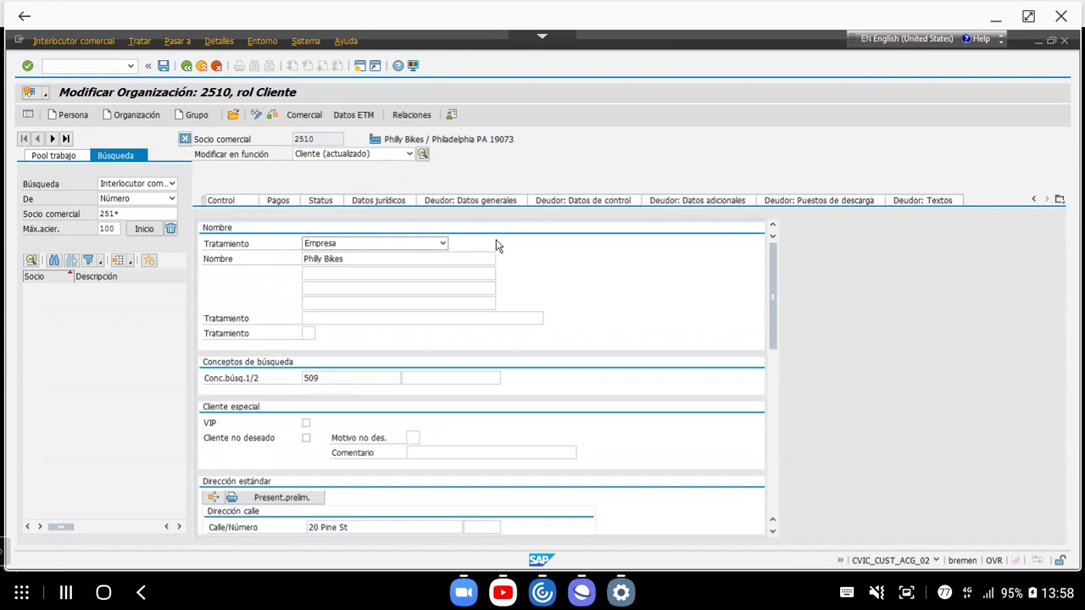
{"action": "left_click", "coordinate": [462, 201]}
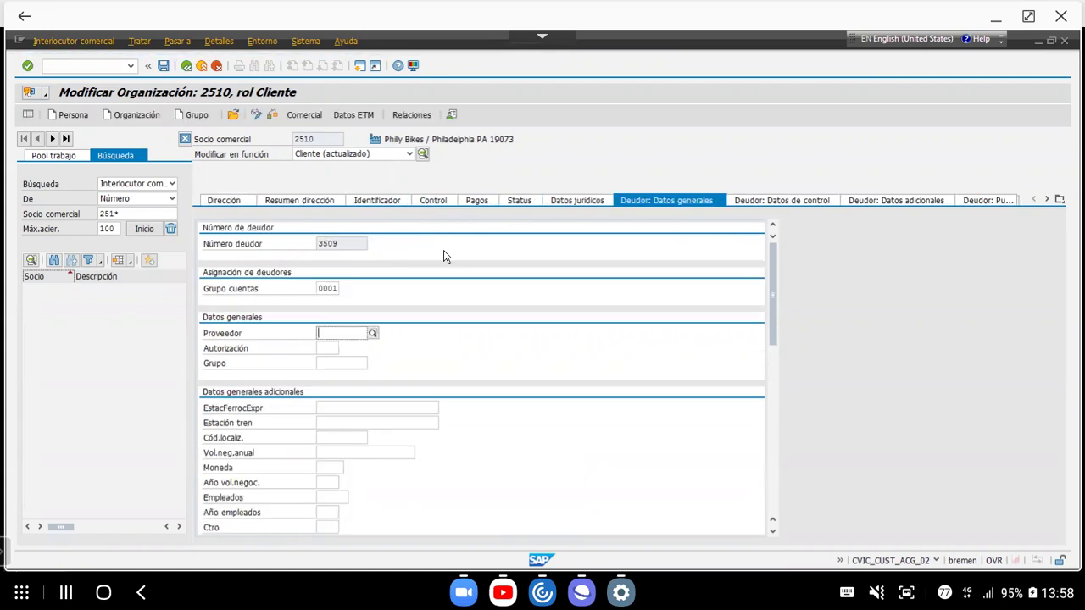
{"action": "left_click", "coordinate": [794, 200]}
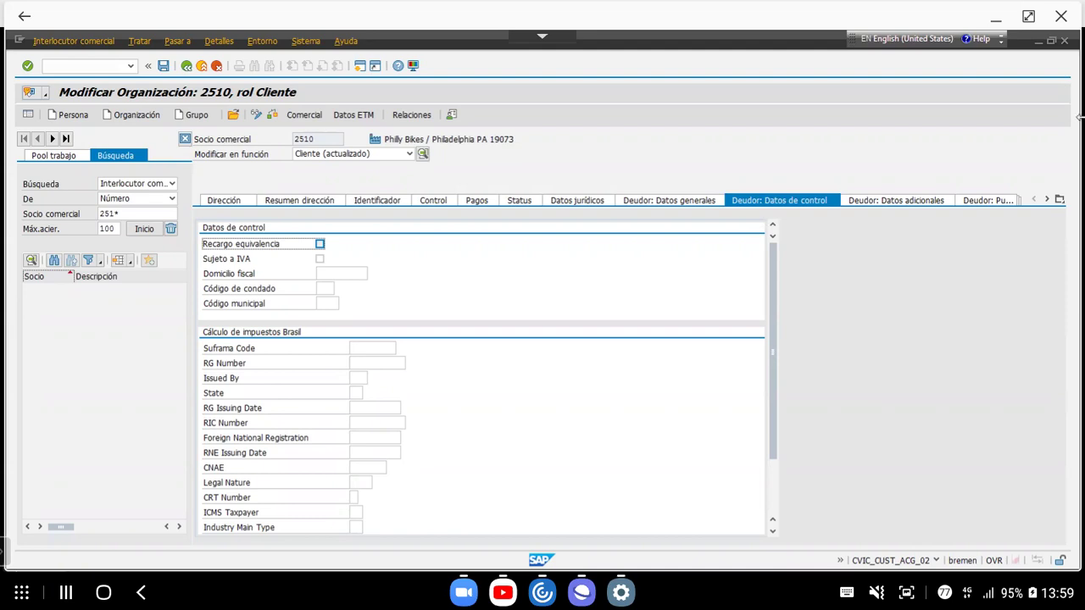
Open the Comercial data and load the sales area with sales organization UE00, distribution channel WH and sector BI.
{"action": "left_click", "coordinate": [299, 124]}
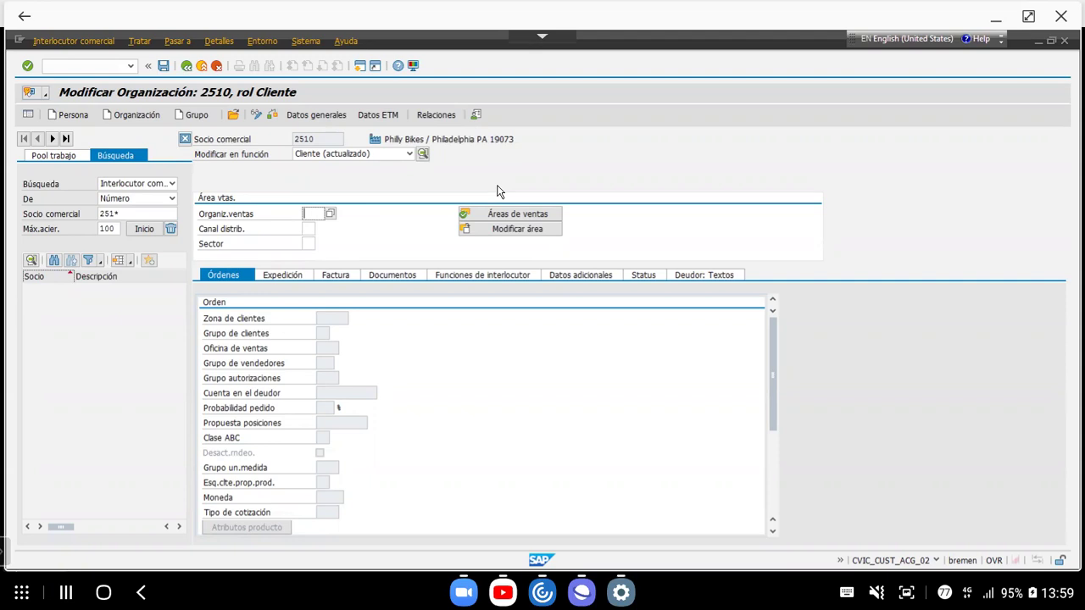
{"action": "type", "text": "UE00"}
{"action": "key", "text": "Return"}
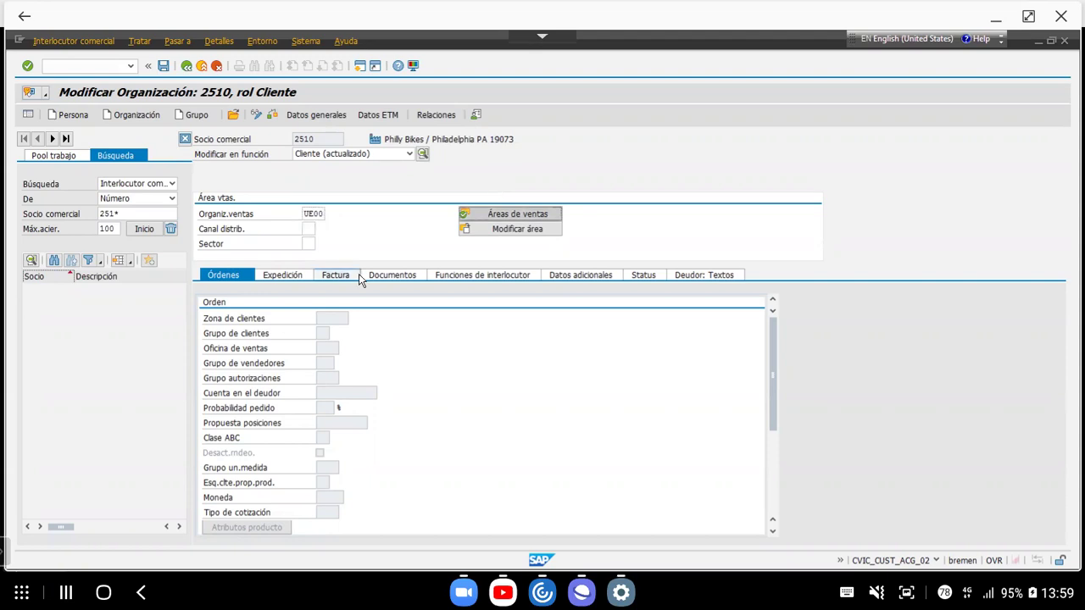
{"action": "type", "text": "WH"}
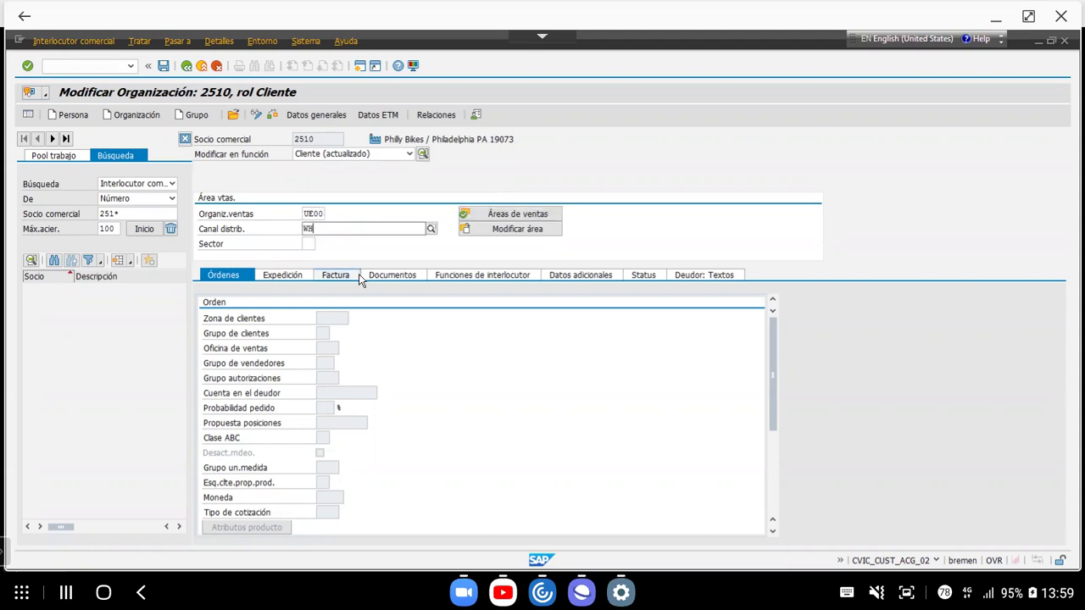
{"action": "key", "text": "Return"}
{"action": "left_click", "coordinate": [308, 247]}
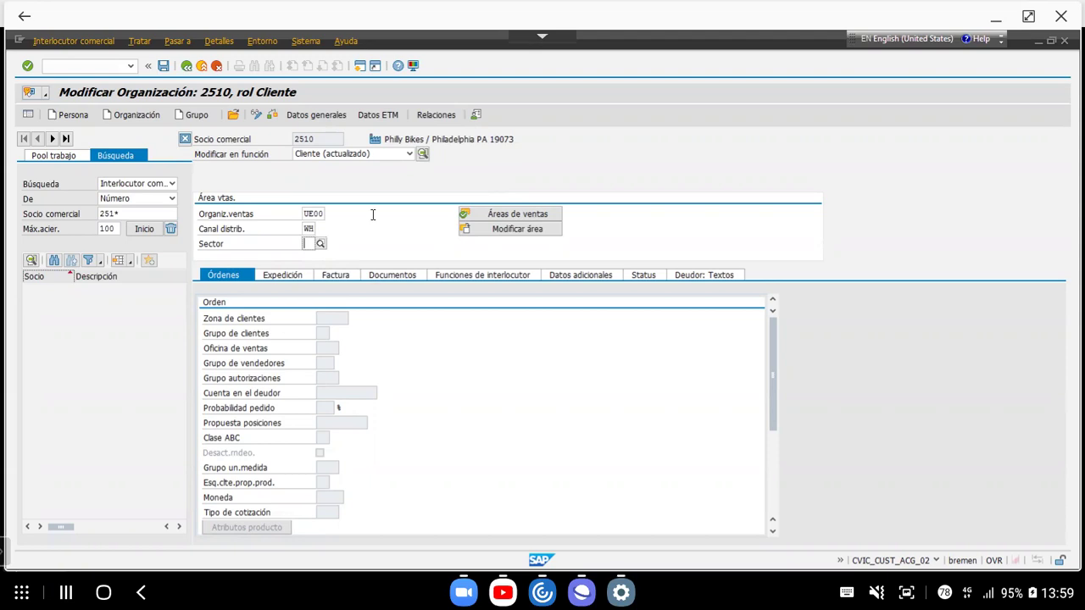
{"action": "type", "text": "BI"}
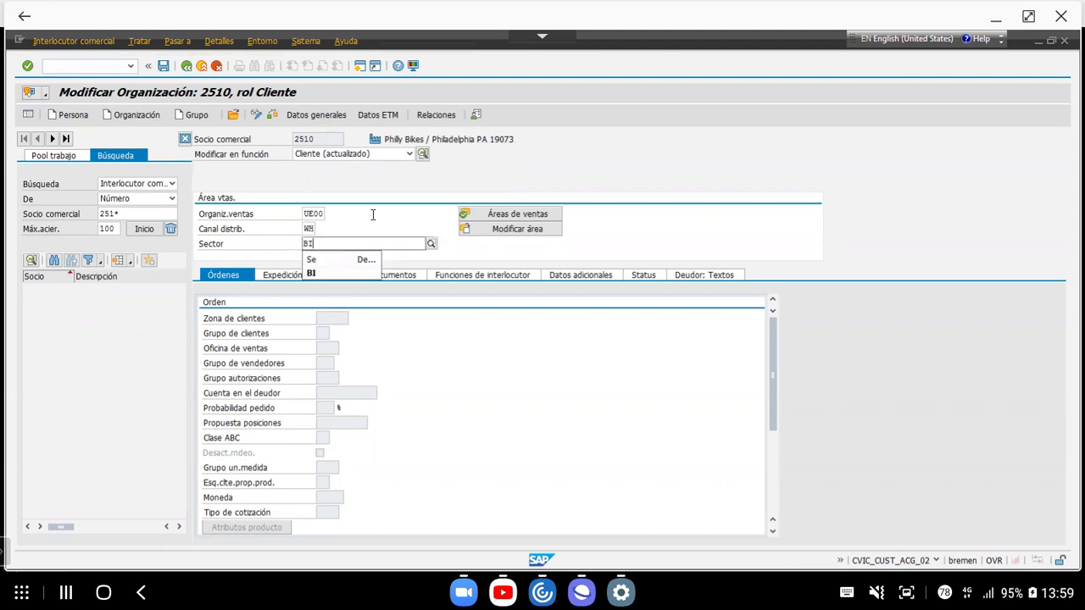
{"action": "left_click", "coordinate": [312, 274]}
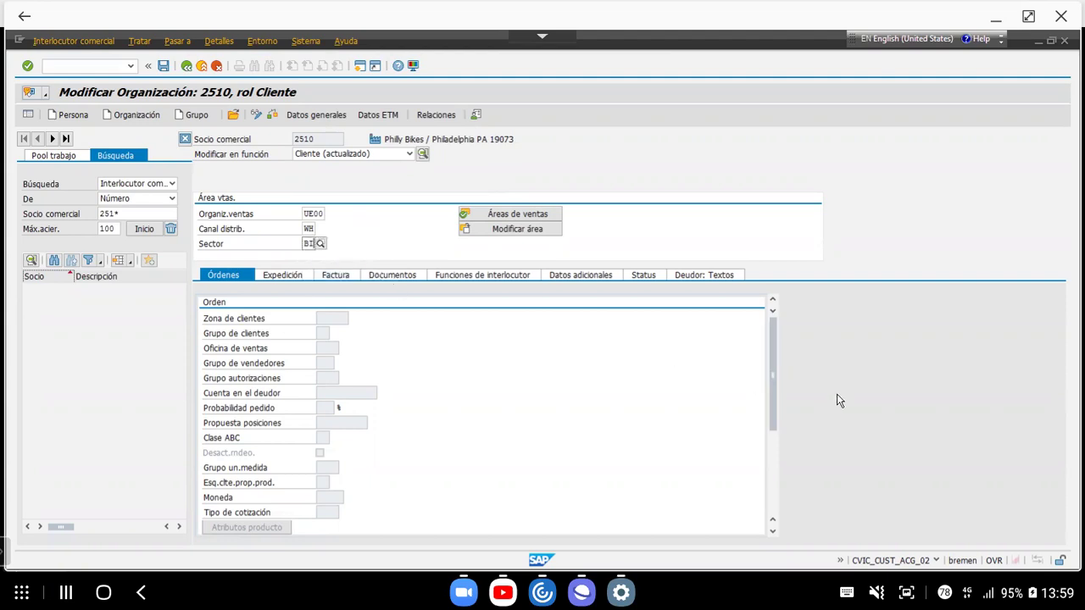
{"action": "key", "text": "Return"}
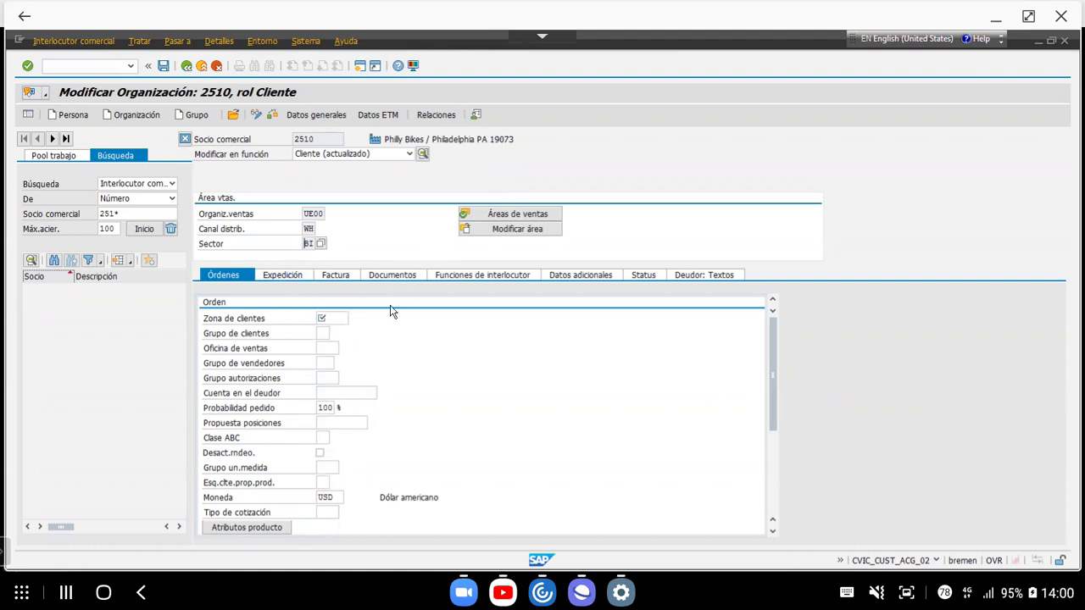
Review the sales area's Funciones de interlocutor, Documentos, Factura, Expedición and Datos adicionales data, dismissing the Twitter notification.
{"action": "left_click", "coordinate": [449, 274]}
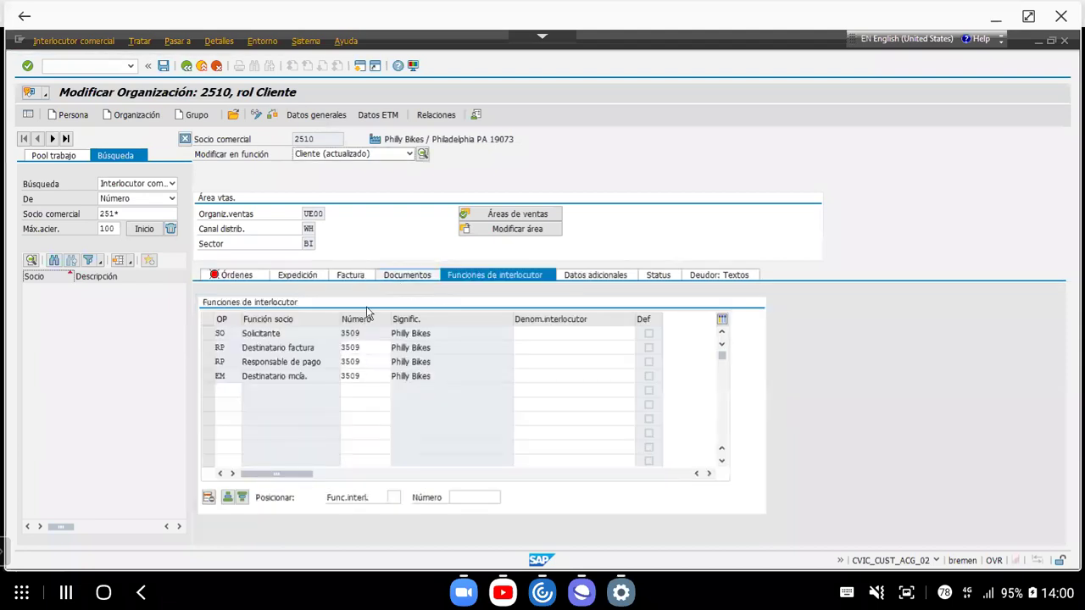
{"action": "left_click", "coordinate": [405, 276]}
{"action": "left_click", "coordinate": [350, 275]}
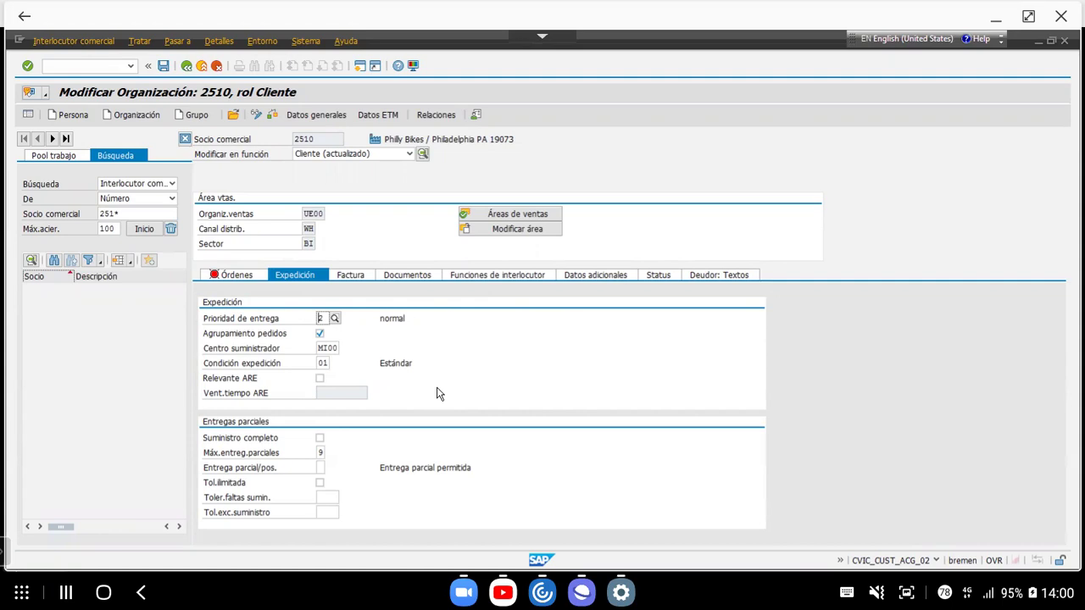
{"action": "left_click", "coordinate": [603, 275]}
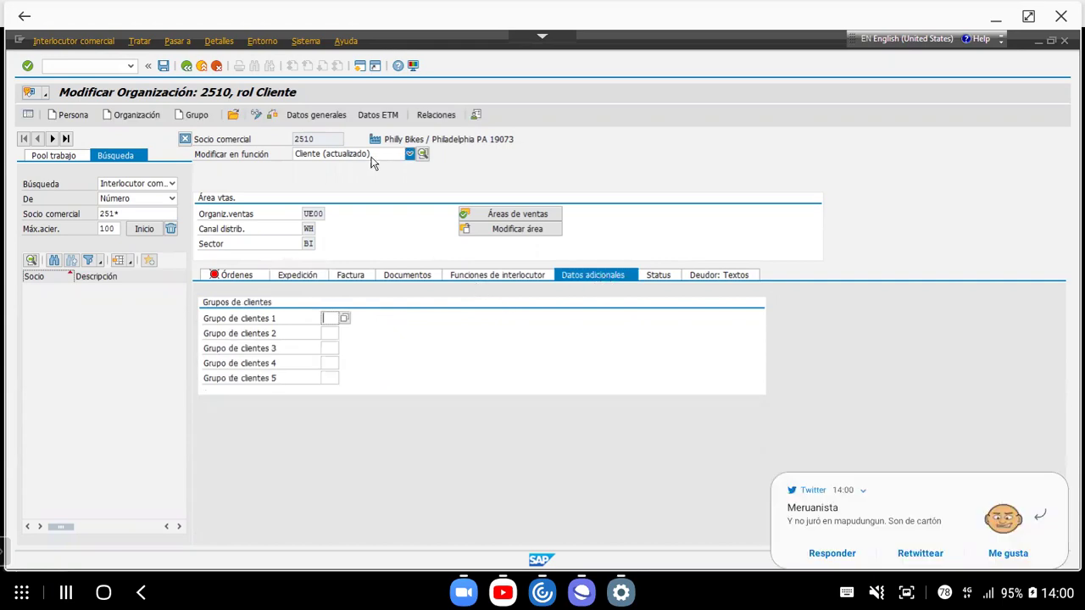
{"action": "mouse_move", "coordinate": [1026, 514]}
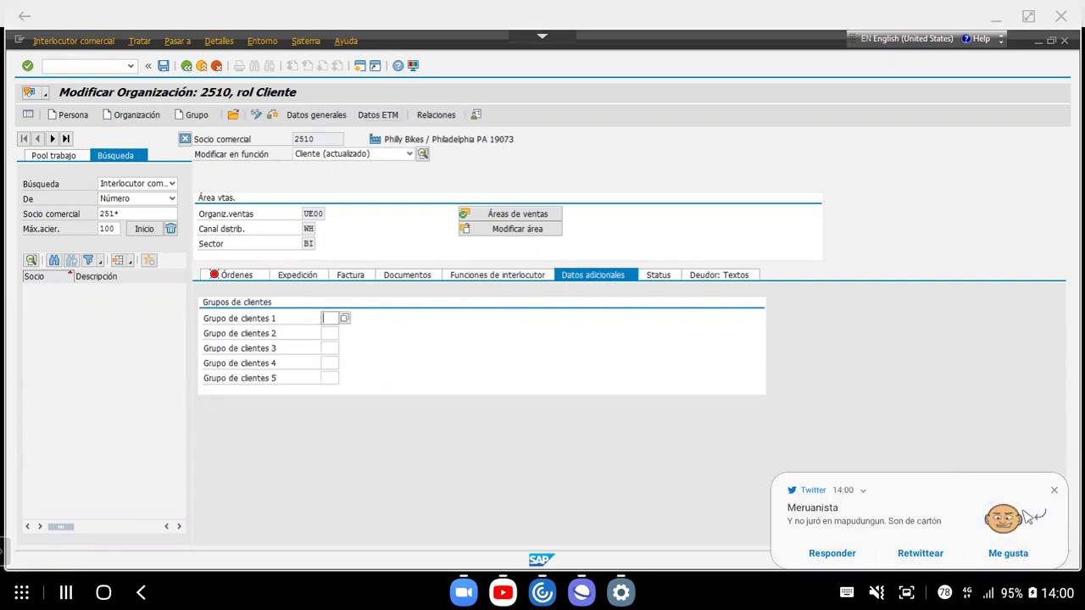
{"action": "left_click", "coordinate": [1055, 490]}
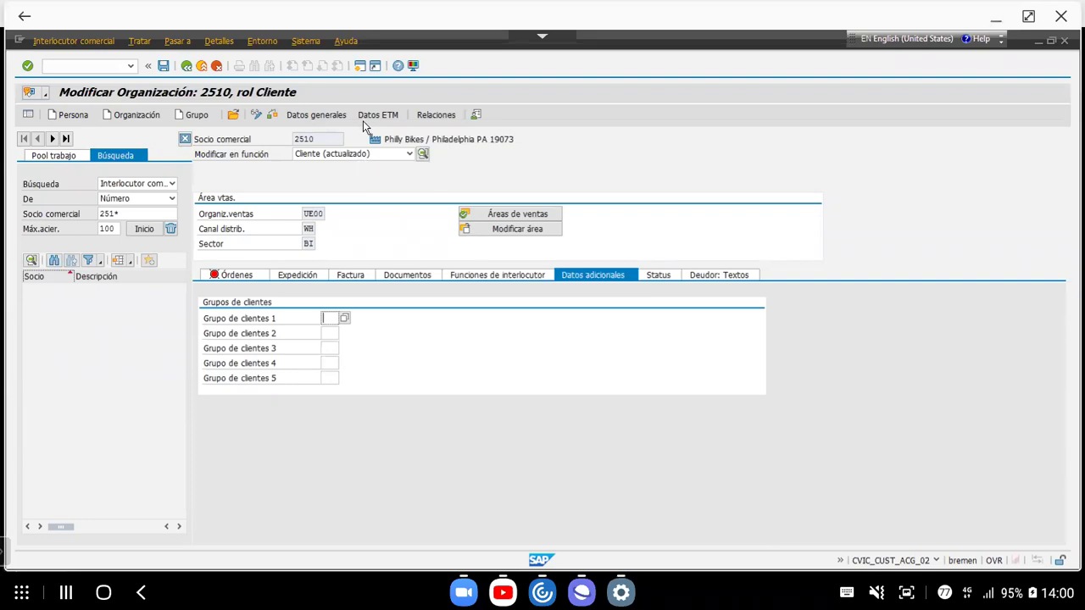
Open the Philly Bikes Datos ETM and examine the Datos básicos ETM and Datos de compensación ETM views.
{"action": "left_click", "coordinate": [467, 231]}
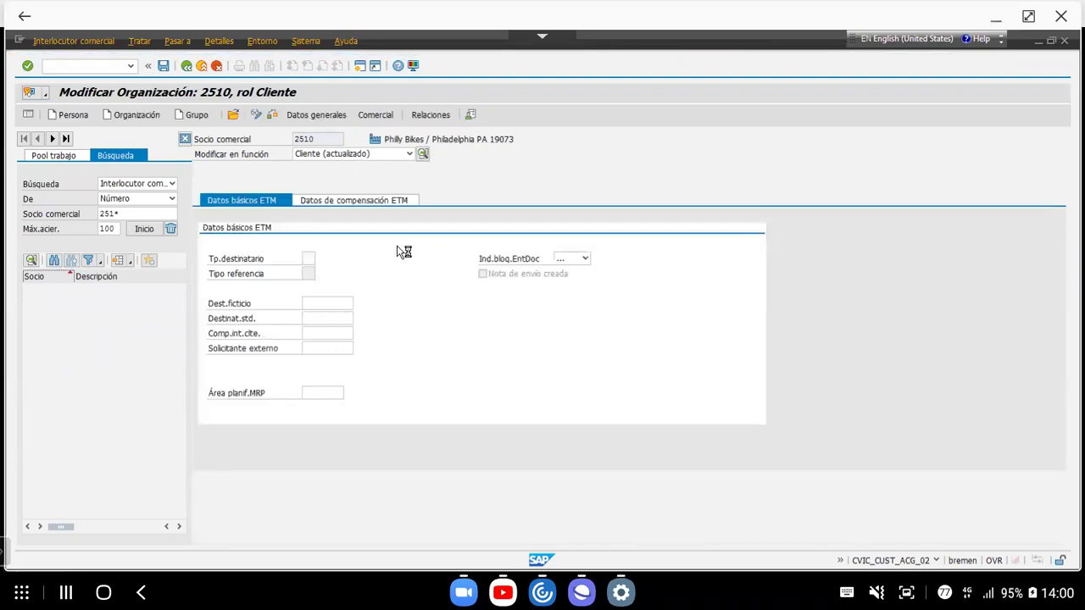
{"action": "left_click", "coordinate": [327, 203]}
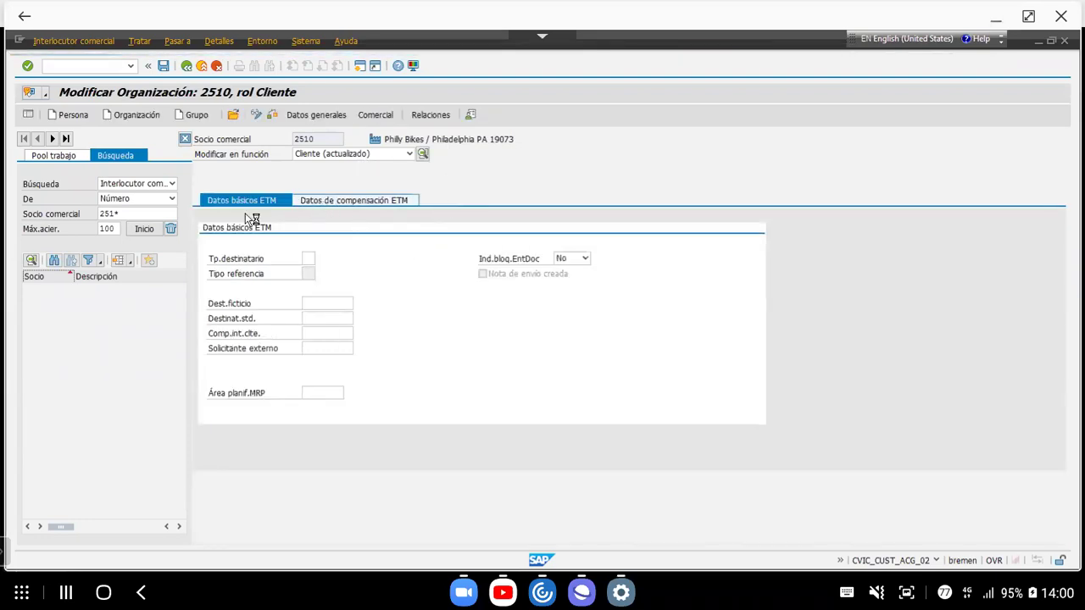
{"action": "left_click", "coordinate": [219, 203]}
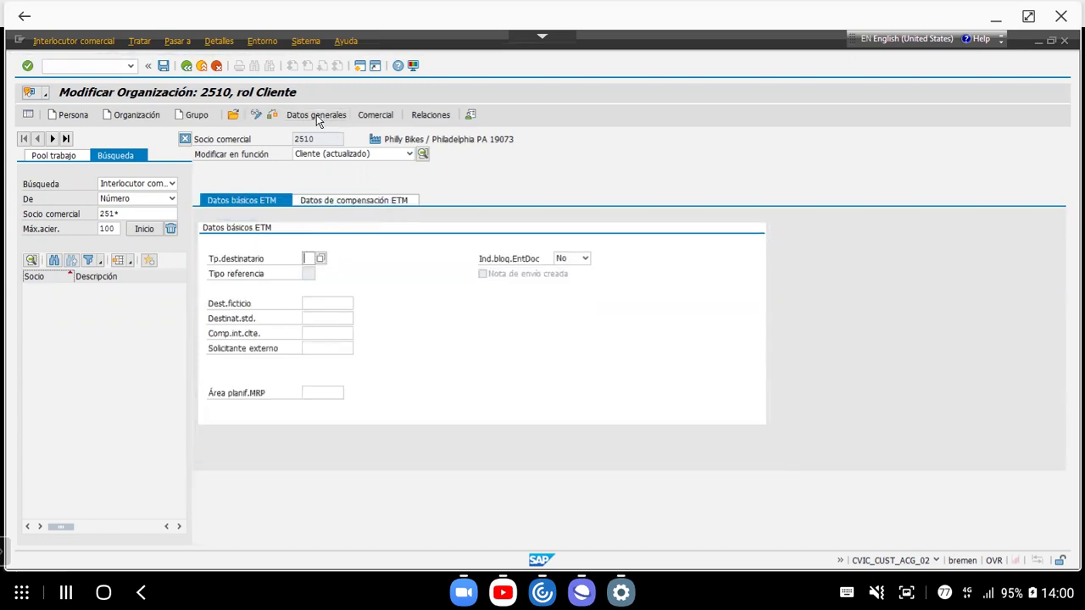
Switch the Philly Bikes record from change to display mode without saving, and return to its Comercial data.
{"action": "left_click", "coordinate": [256, 118]}
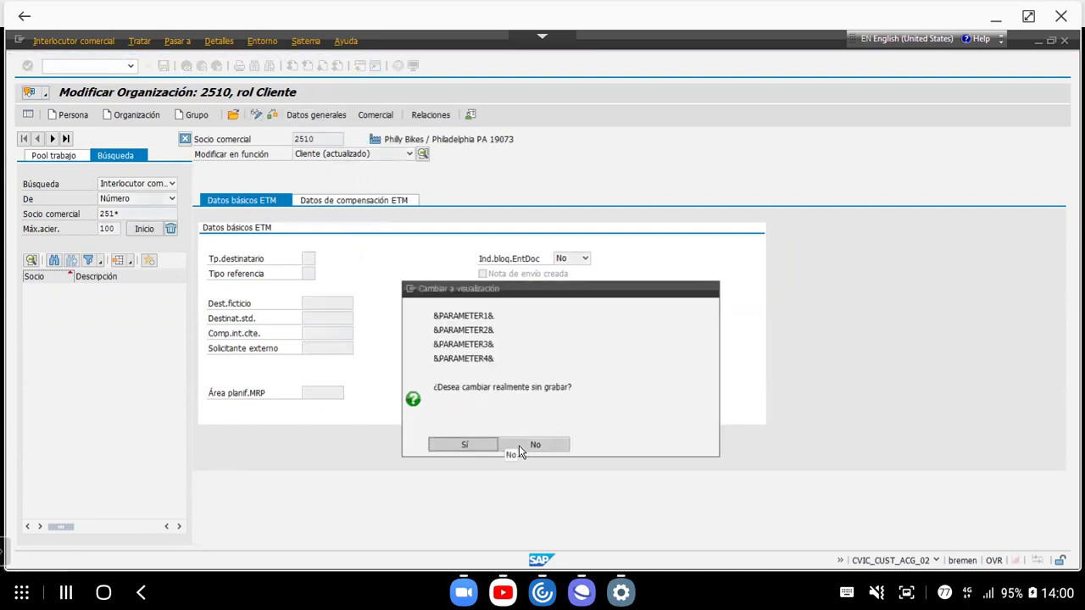
{"action": "left_click", "coordinate": [479, 444]}
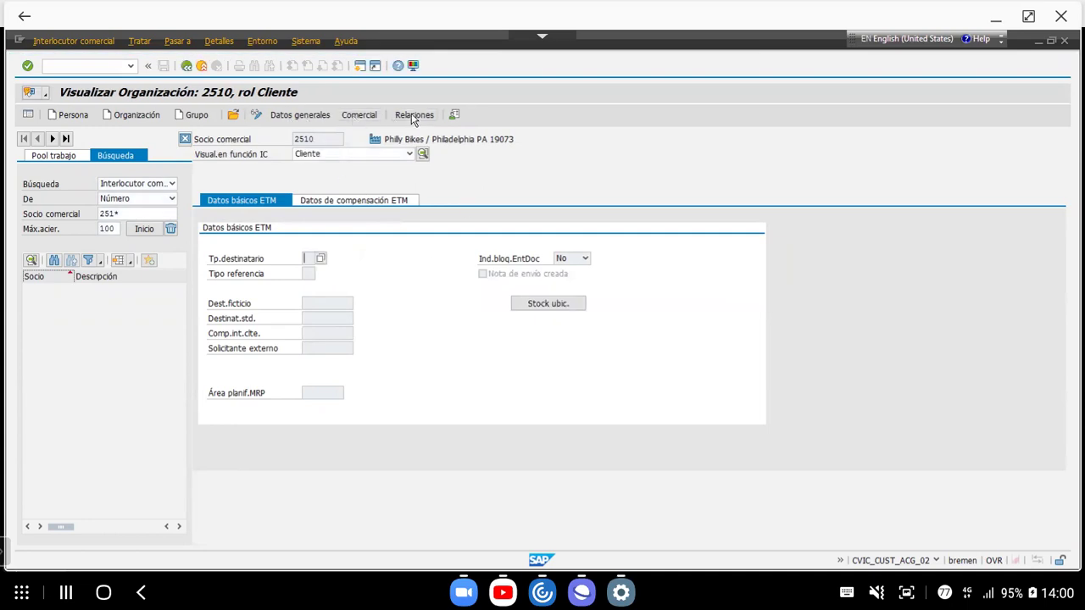
{"action": "left_click", "coordinate": [361, 114]}
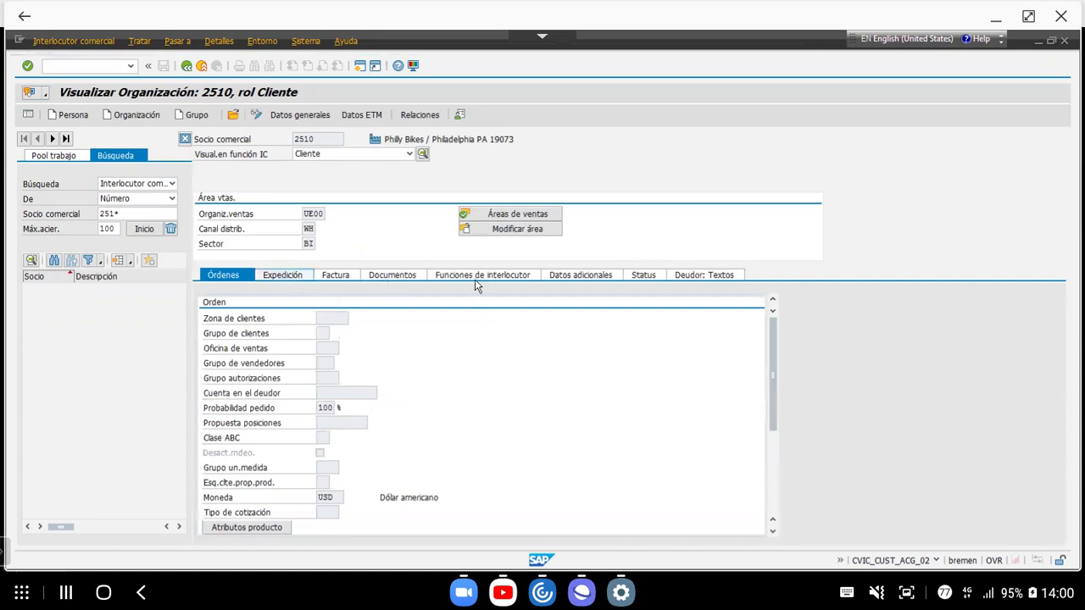
Review the Factura, Documentos, Funciones de interlocutor and Datos adicionales data of the displayed sales area.
{"action": "left_click", "coordinate": [347, 276]}
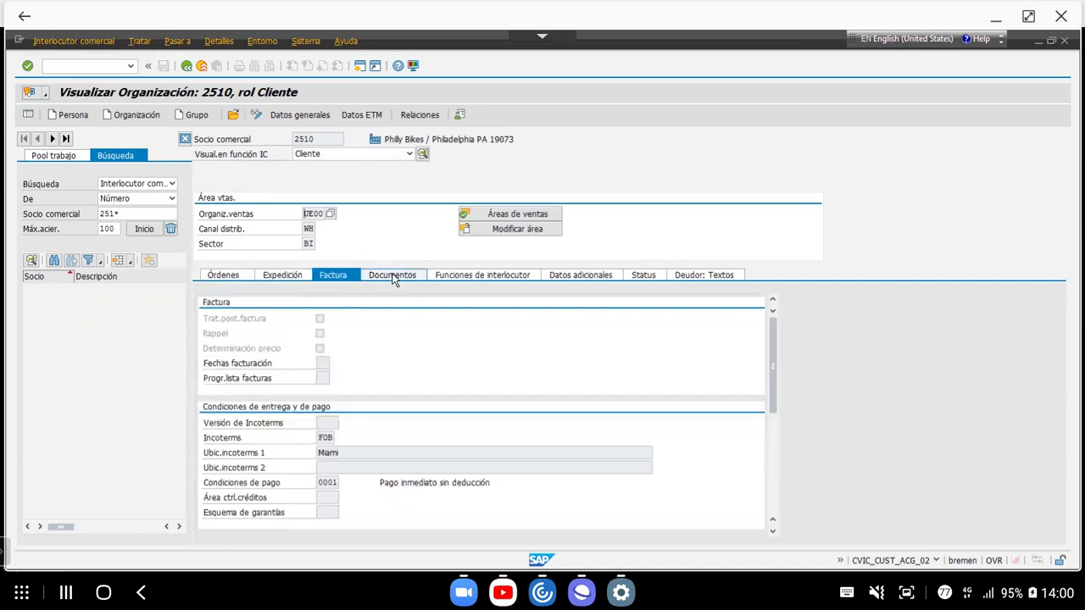
{"action": "left_click", "coordinate": [390, 277]}
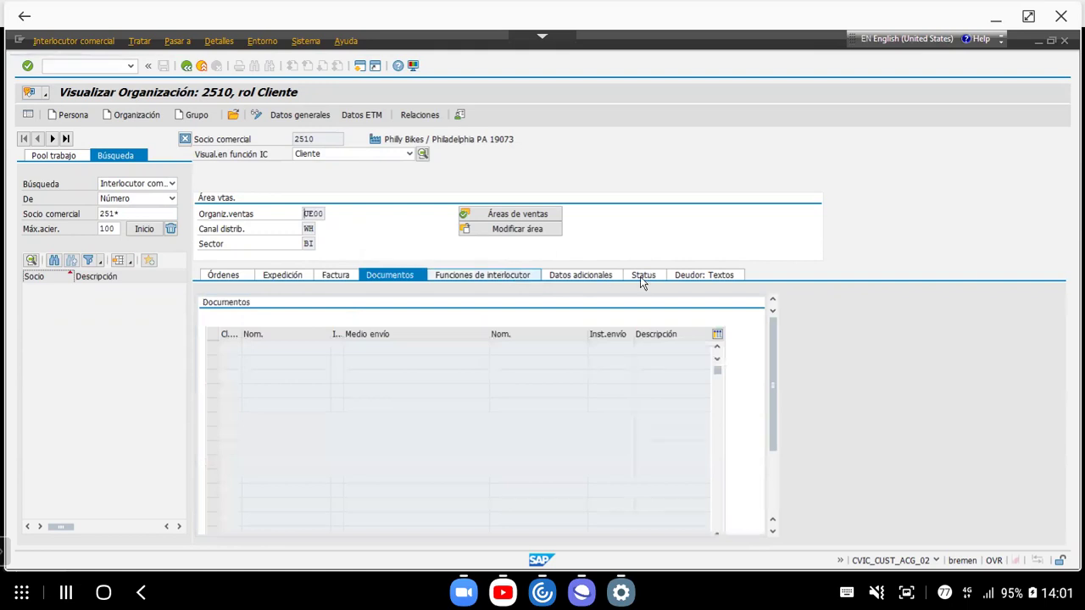
{"action": "left_click", "coordinate": [482, 275]}
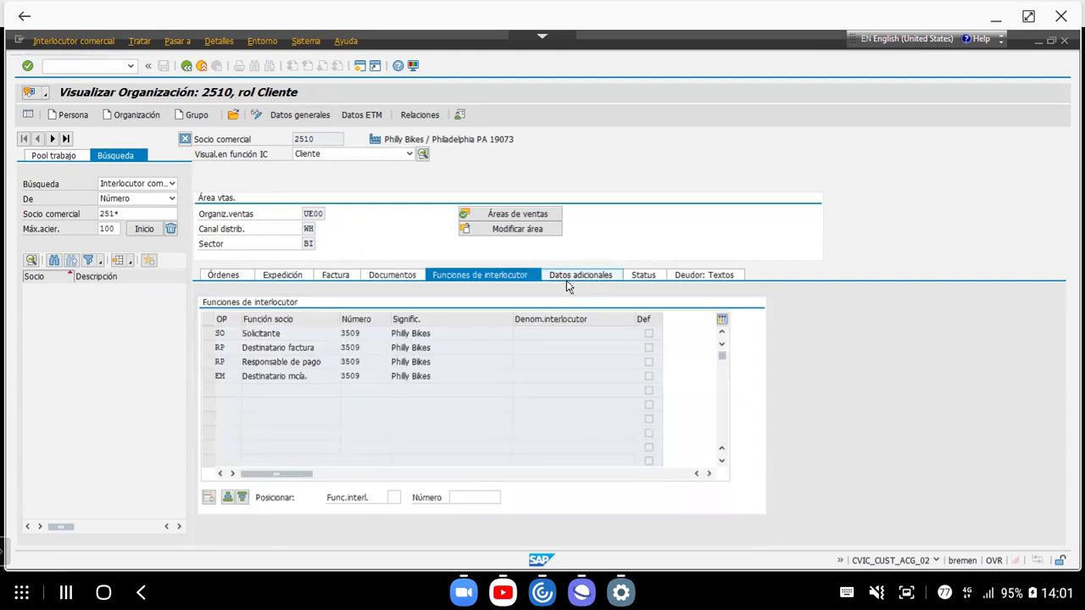
{"action": "left_click", "coordinate": [568, 280]}
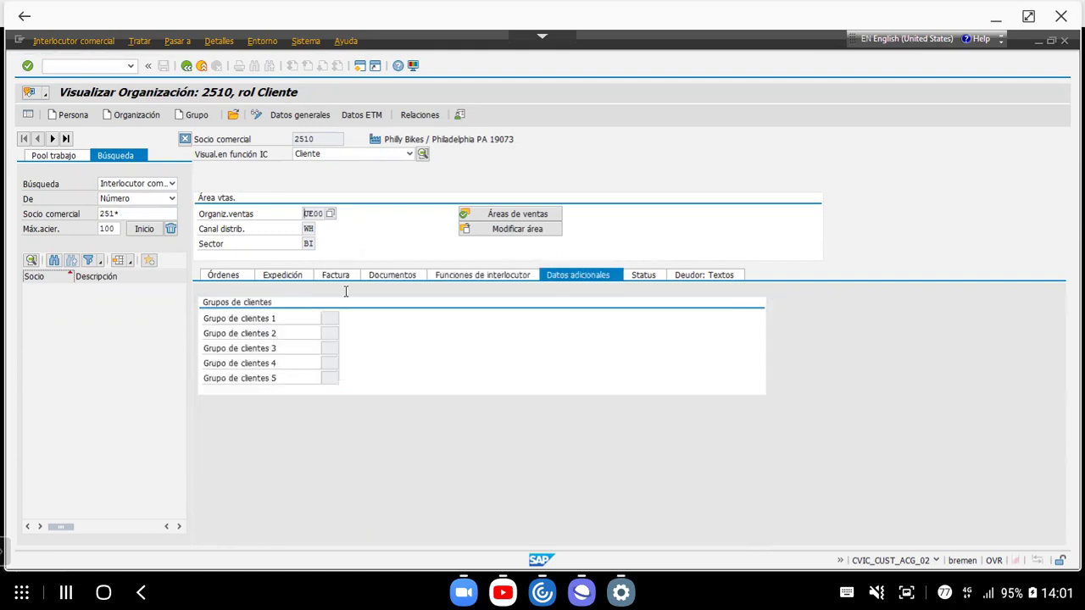
Display Philly Bikes in the Deudor role and examine its unloading points and Deudor: Datos generales data.
{"action": "left_click", "coordinate": [407, 154]}
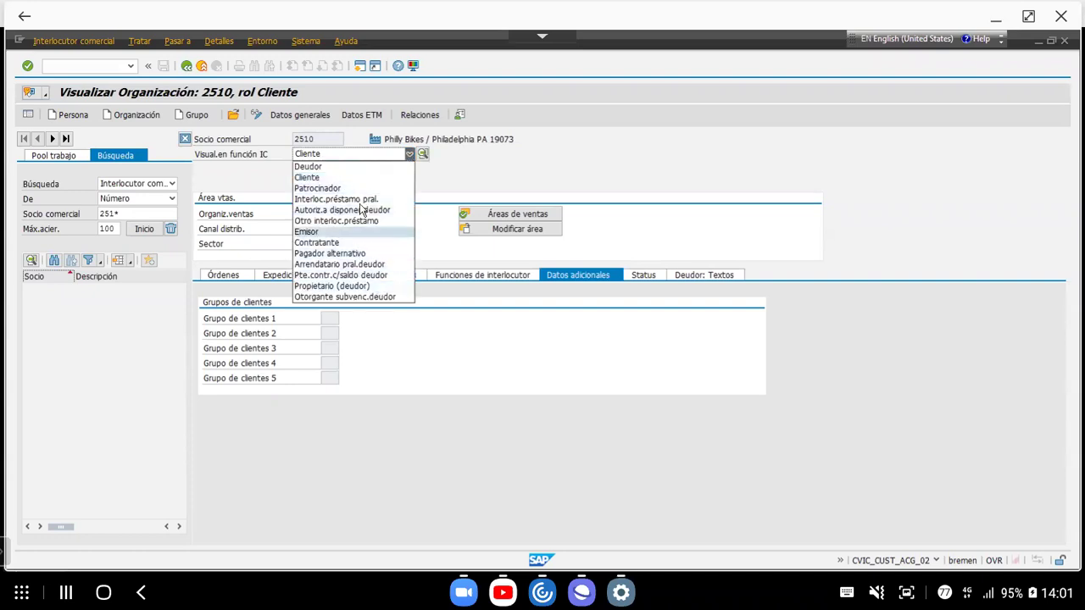
{"action": "left_click", "coordinate": [348, 167]}
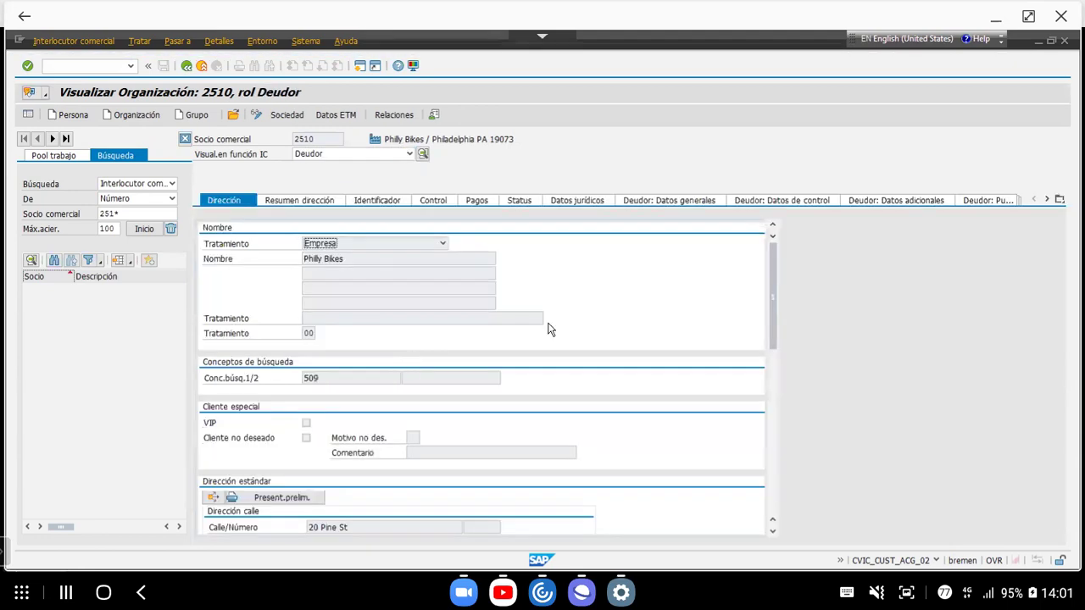
{"action": "left_click", "coordinate": [1048, 201]}
{"action": "left_click", "coordinate": [819, 201]}
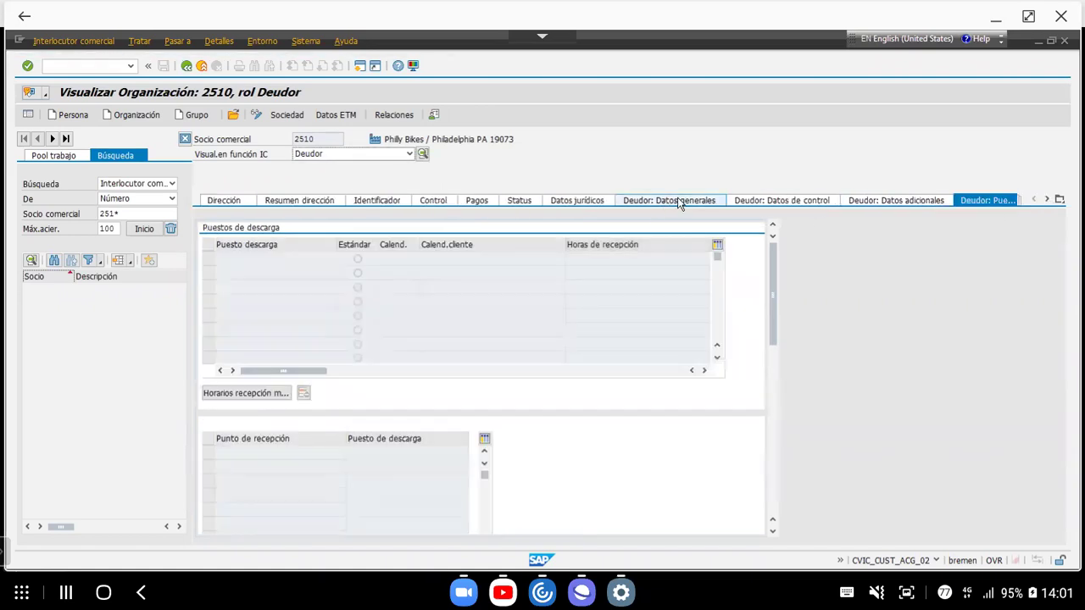
{"action": "left_click", "coordinate": [780, 200]}
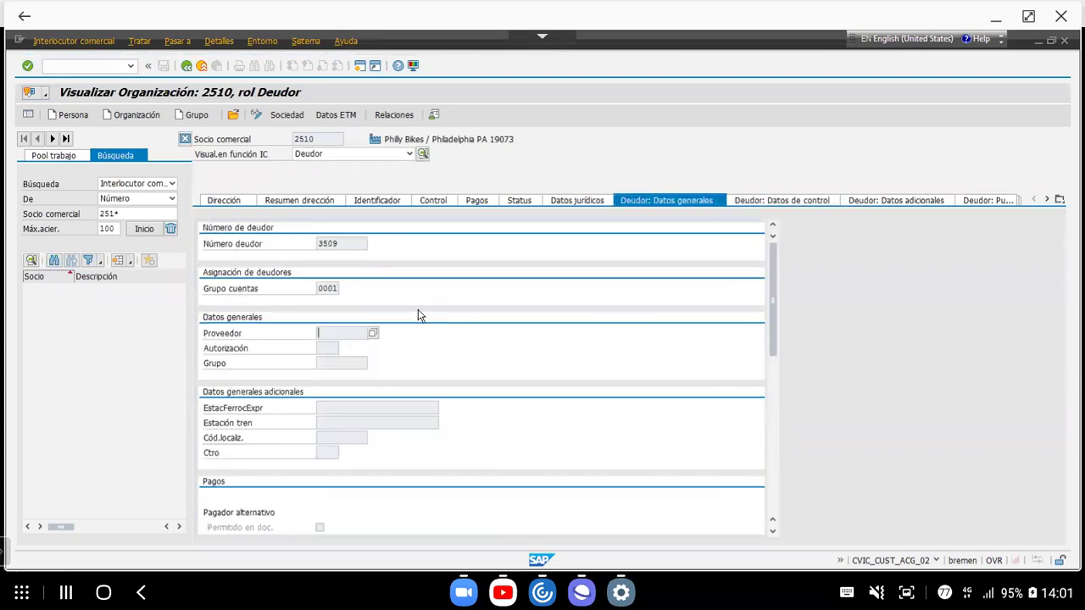
{"action": "scroll", "coordinate": [356, 440], "scroll_direction": "down", "scroll_amount": 5}
{"action": "scroll", "coordinate": [356, 432], "scroll_direction": "down", "scroll_amount": 3}
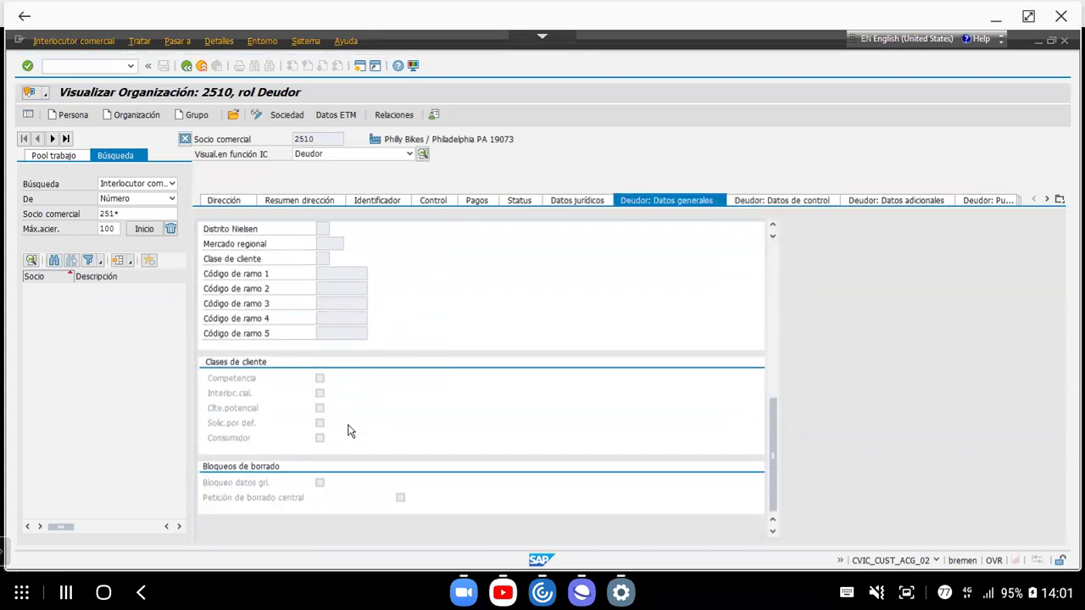
{"action": "scroll", "coordinate": [351, 429], "scroll_direction": "up", "scroll_amount": 10}
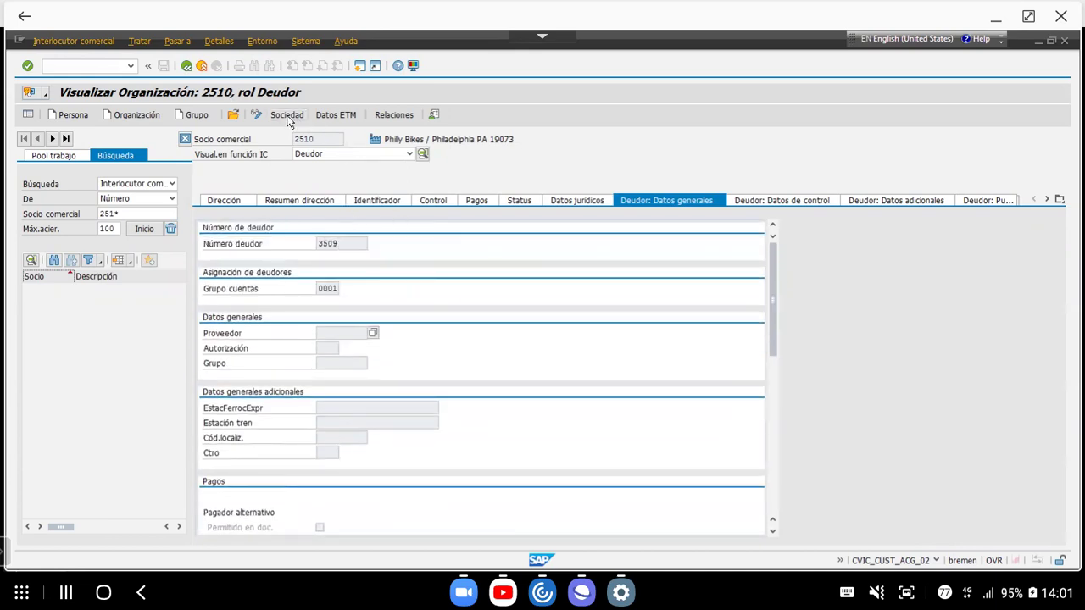
Display Philly Bikes in the Cliente role and open the Expedición data of its Comercial view.
{"action": "left_click", "coordinate": [409, 154]}
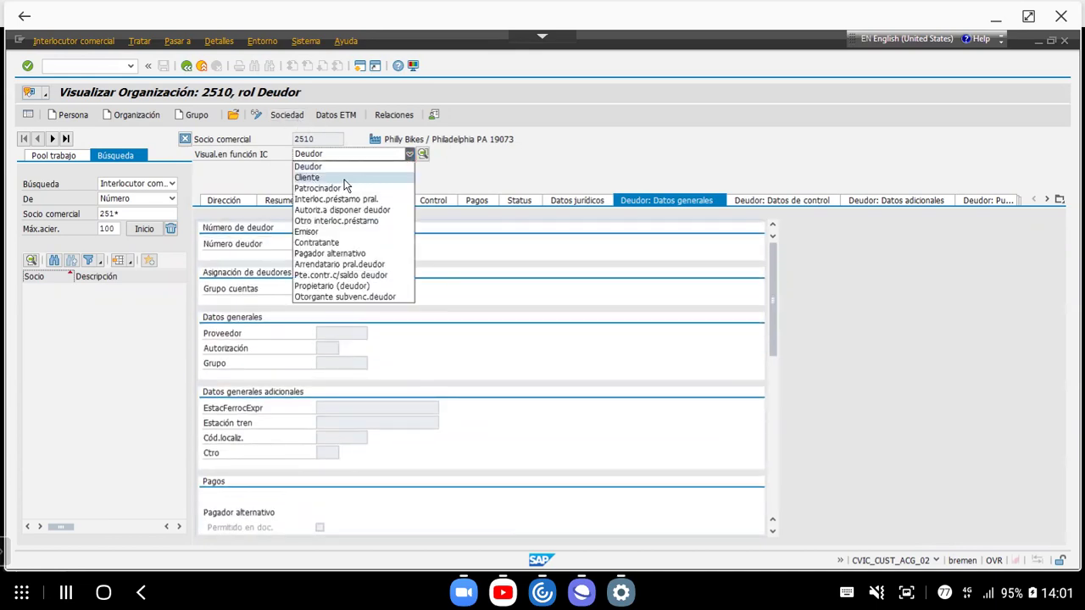
{"action": "left_click", "coordinate": [344, 180]}
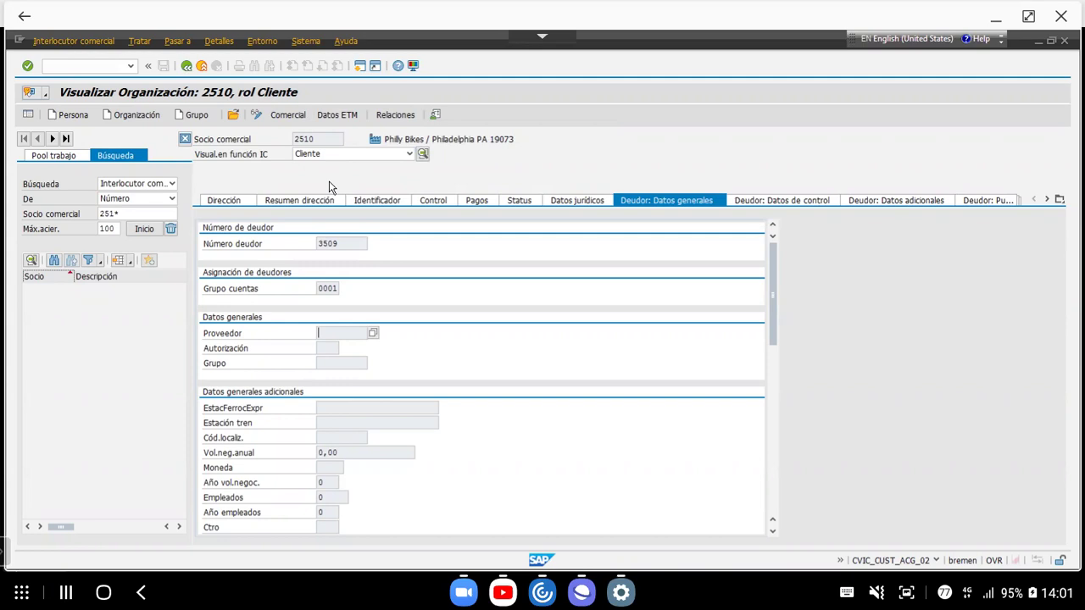
{"action": "left_click", "coordinate": [299, 114]}
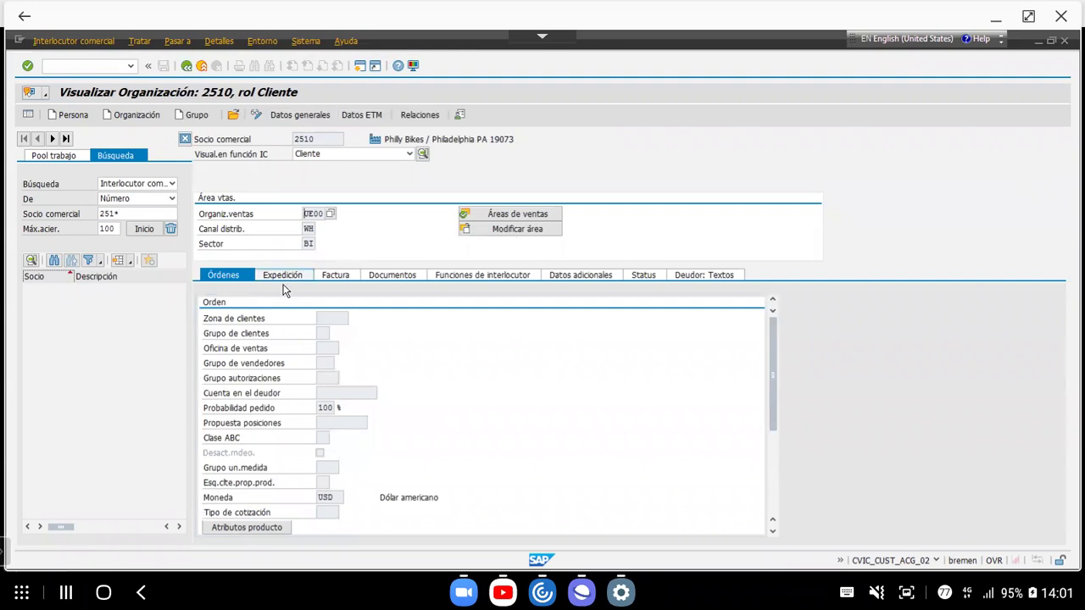
{"action": "left_click", "coordinate": [278, 283]}
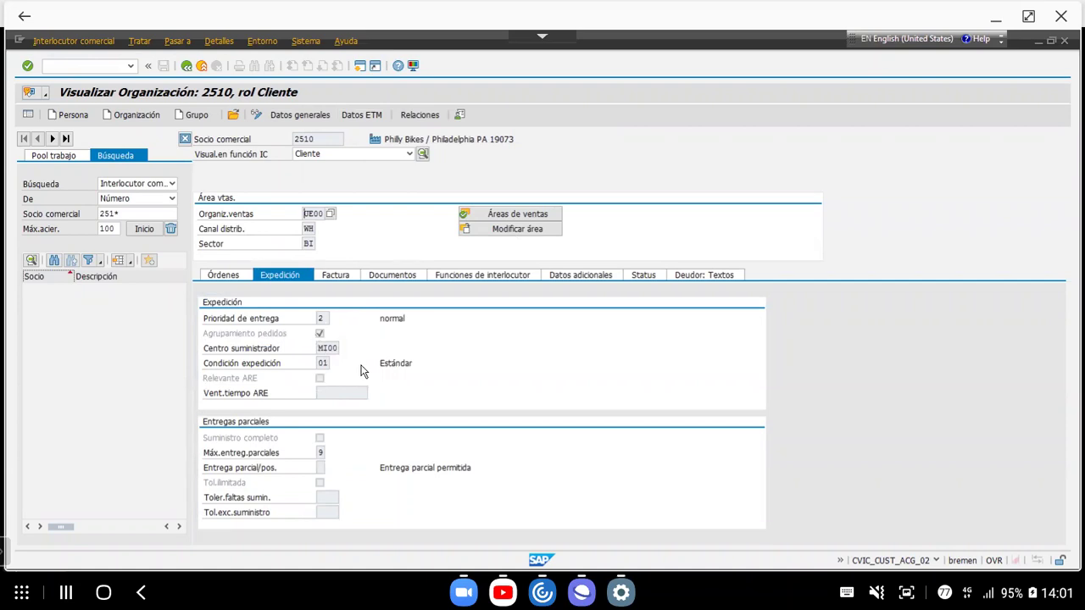
Examine the sales area's Incoterms and Incoterms location in the Factura data, and its Funciones de interlocutor.
{"action": "left_click", "coordinate": [331, 276]}
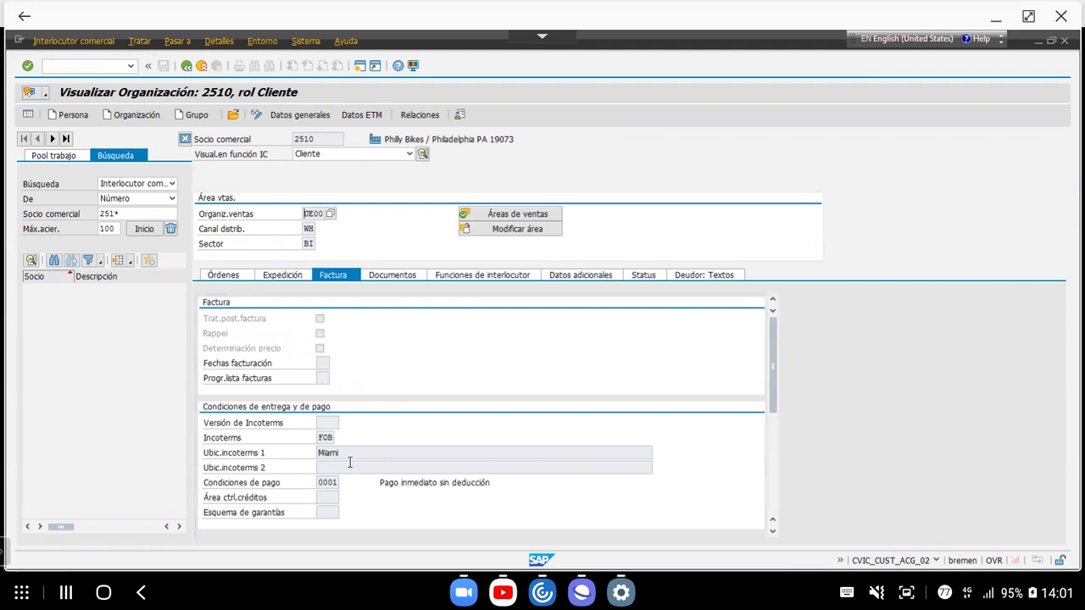
{"action": "left_click", "coordinate": [322, 439]}
{"action": "left_click", "coordinate": [328, 456]}
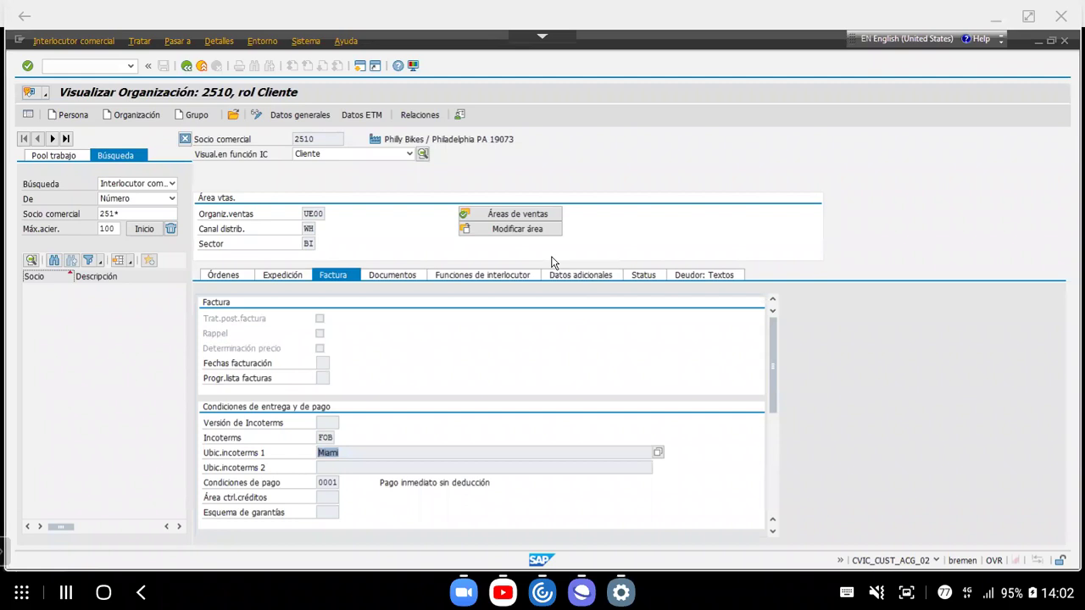
{"action": "left_click", "coordinate": [522, 275]}
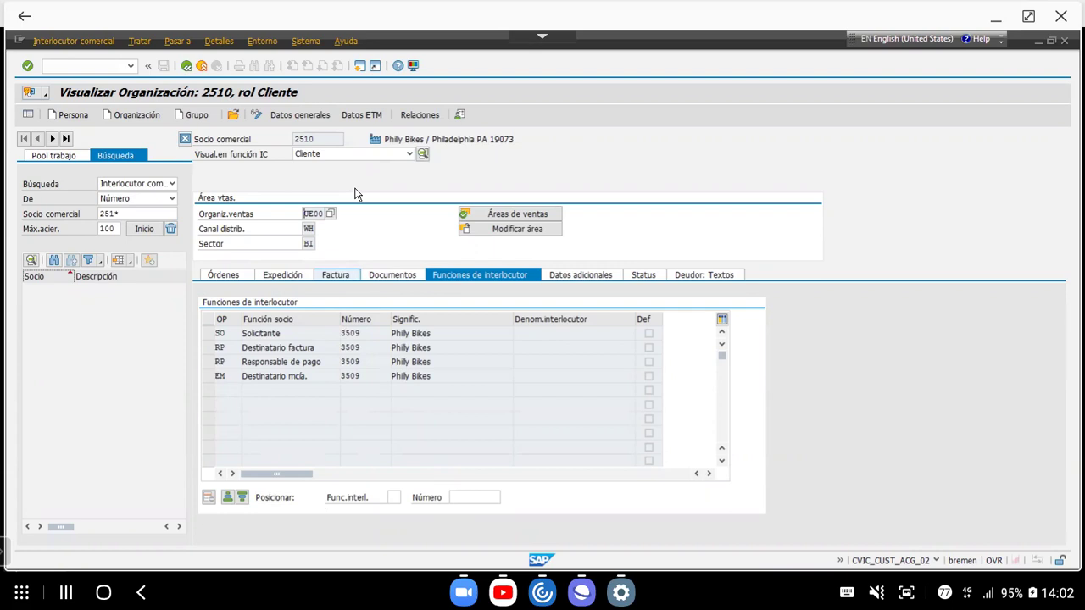
Display the Deudor role's Sociedad data and inspect the Cuenta asociada under Deudor: Gestión de cuenta.
{"action": "left_click", "coordinate": [410, 155]}
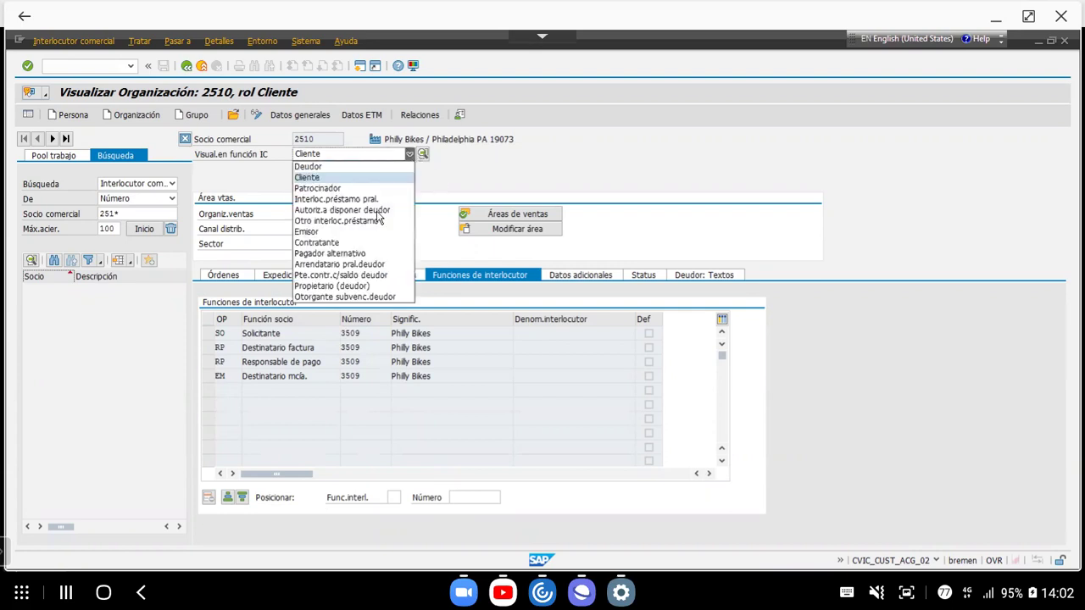
{"action": "left_click", "coordinate": [325, 167]}
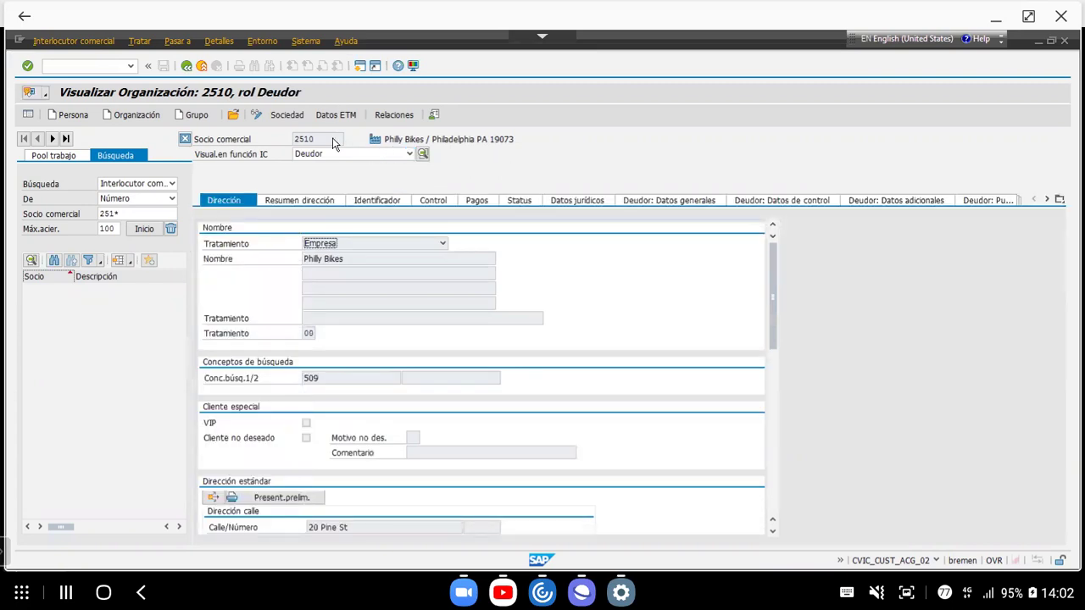
{"action": "left_click", "coordinate": [289, 115]}
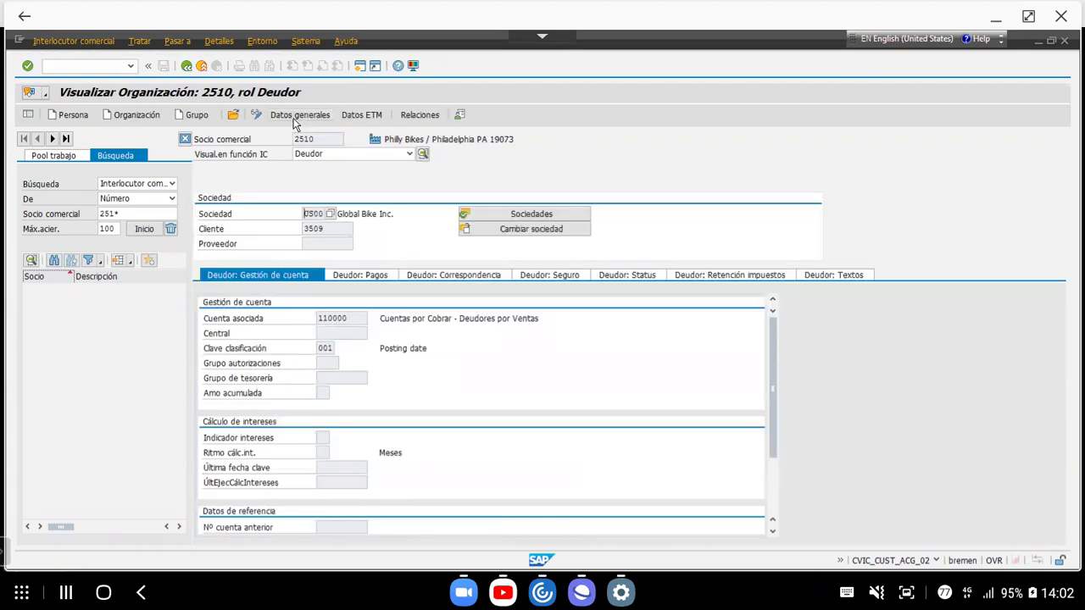
{"action": "left_click", "coordinate": [350, 320]}
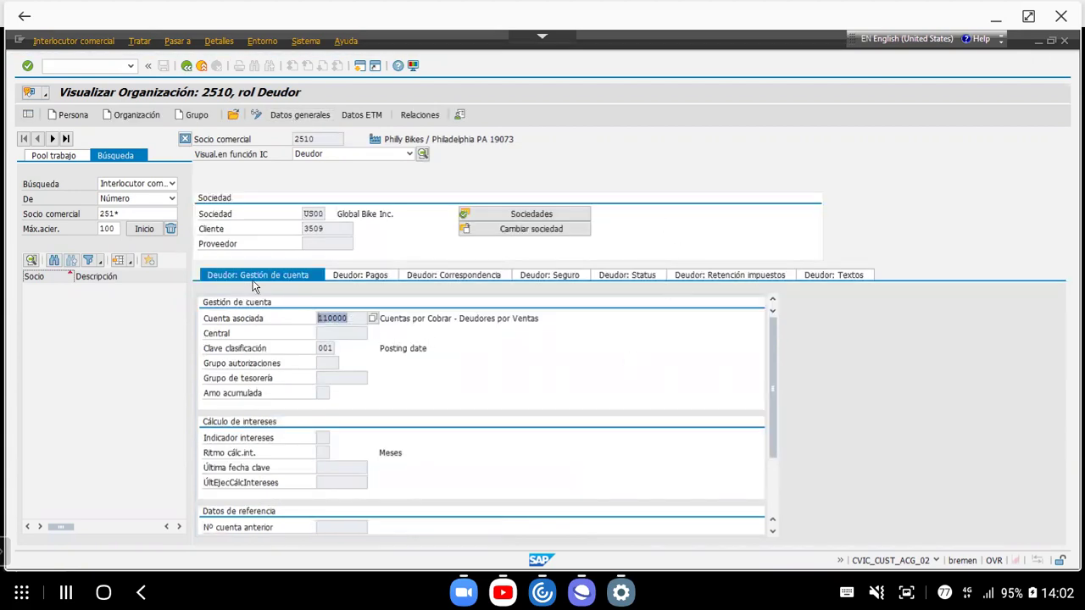
{"action": "left_click", "coordinate": [350, 319]}
Review the company code's Deudor: Pagos, Deudor: Correspondencia and Deudor: Seguro data.
{"action": "left_click", "coordinate": [368, 277]}
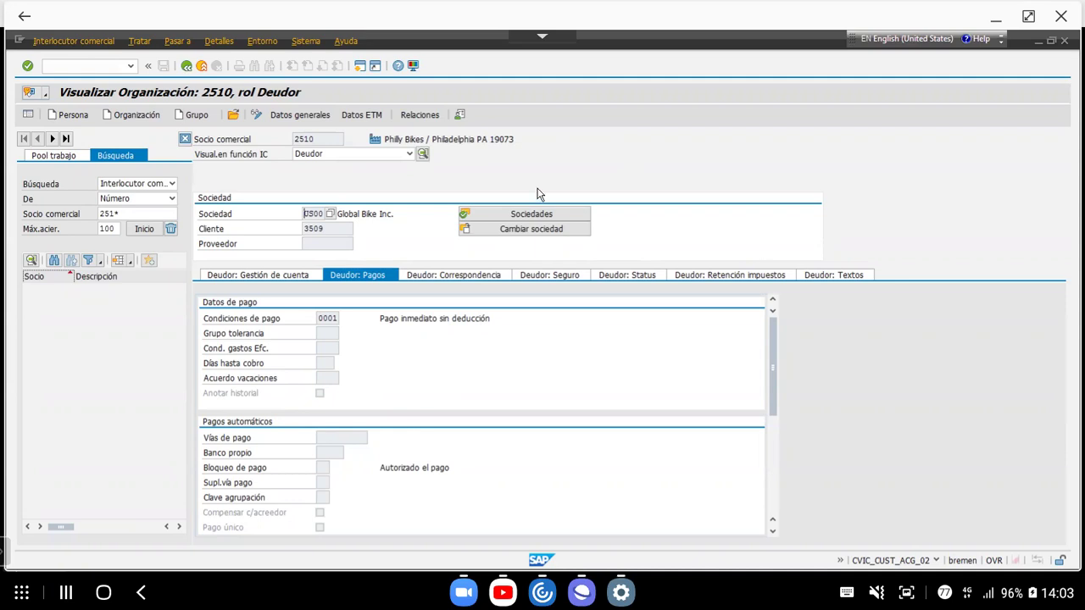
{"action": "left_click", "coordinate": [461, 276]}
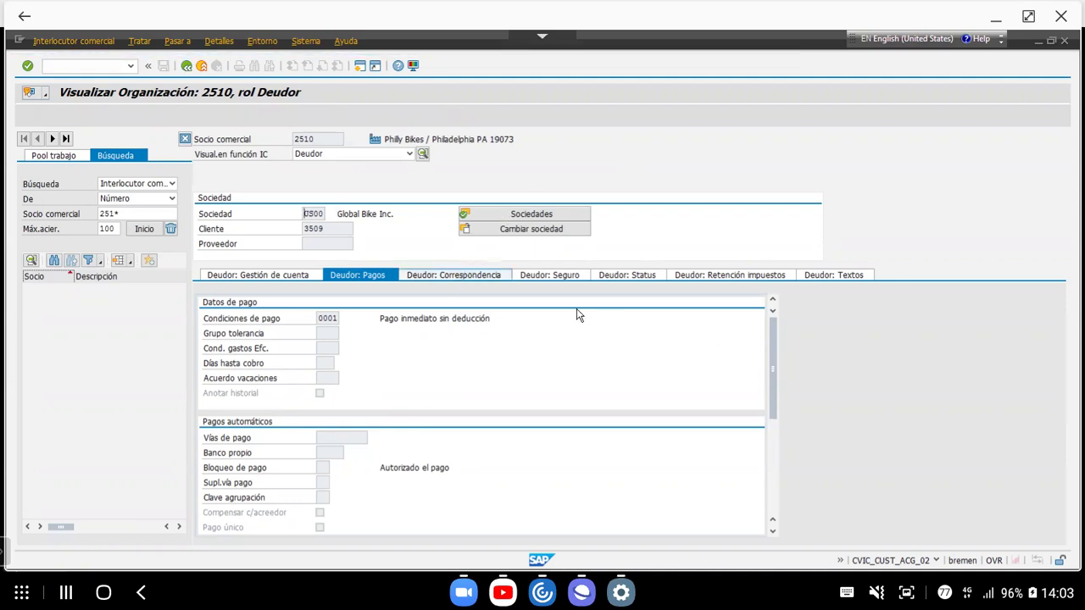
{"action": "left_click", "coordinate": [537, 277]}
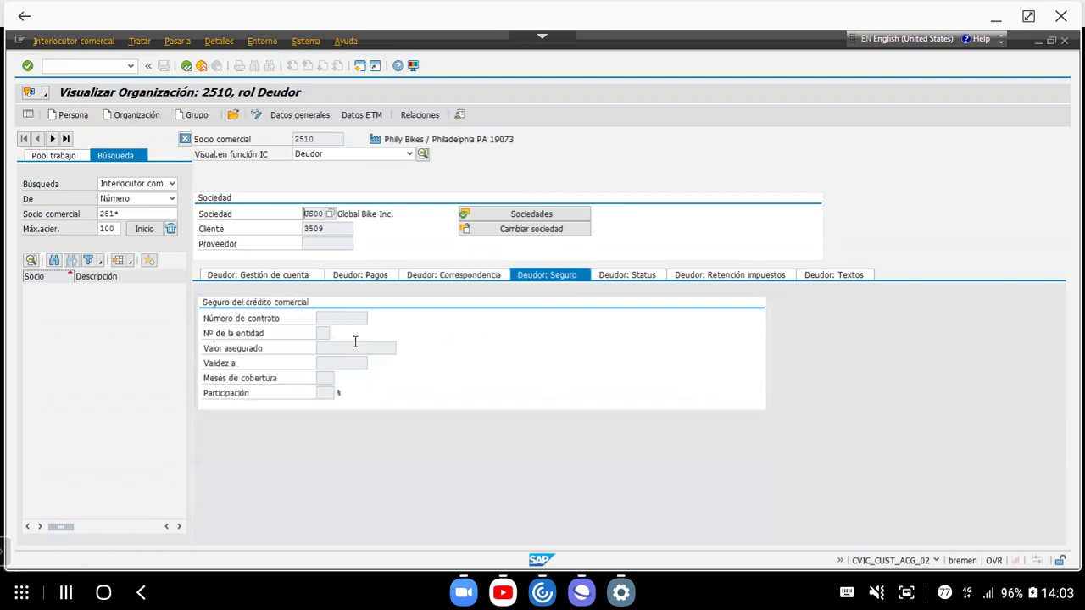
Display Philly Bikes in the Propietario (deudor) role and compare its general data with its Sociedad data.
{"action": "left_click", "coordinate": [409, 154]}
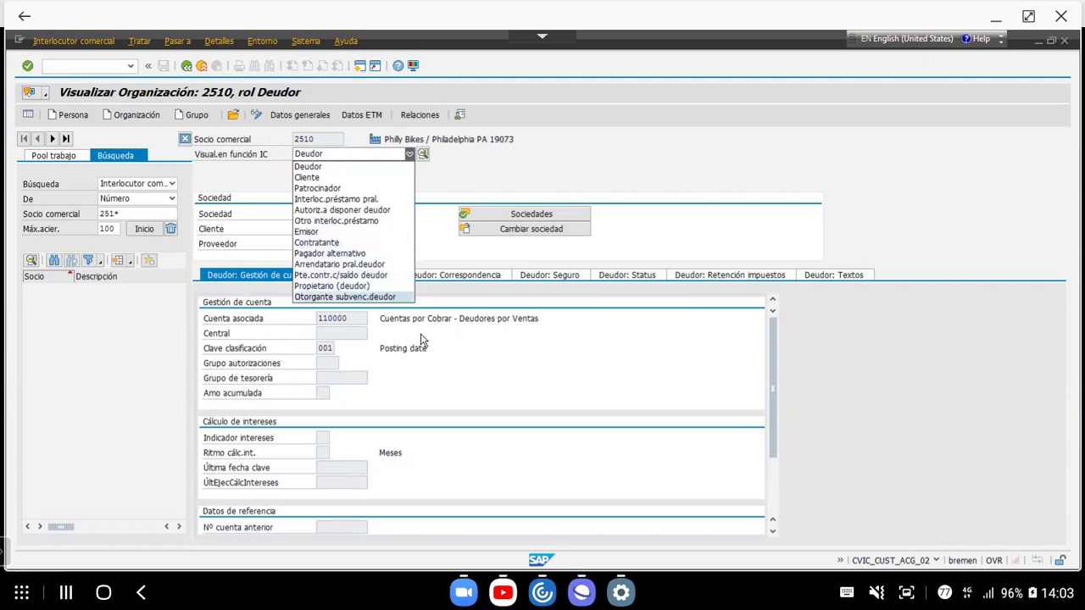
{"action": "left_click", "coordinate": [354, 285]}
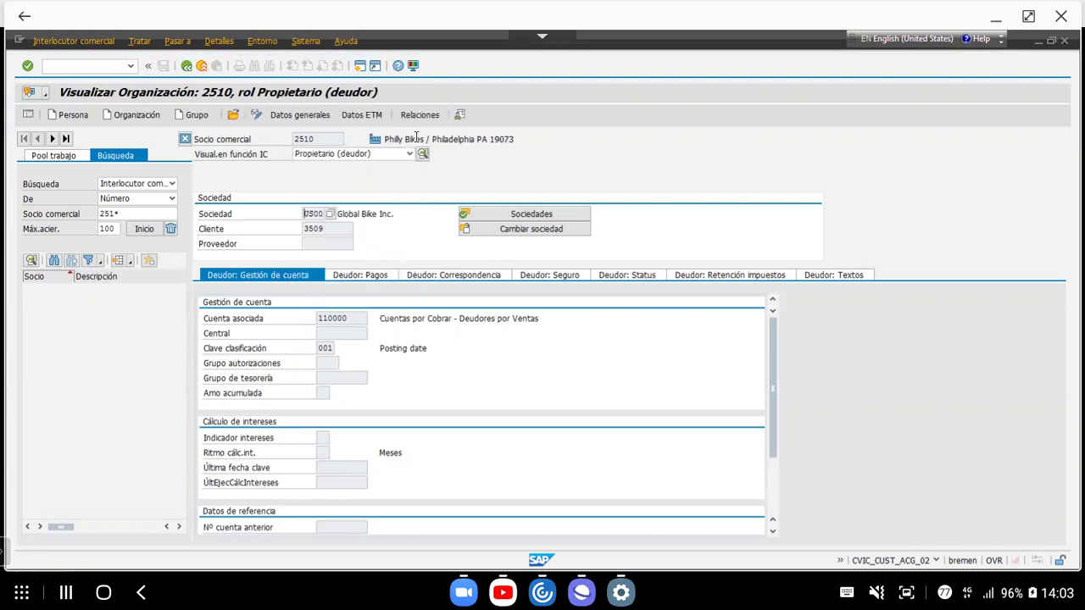
{"action": "left_click", "coordinate": [323, 115]}
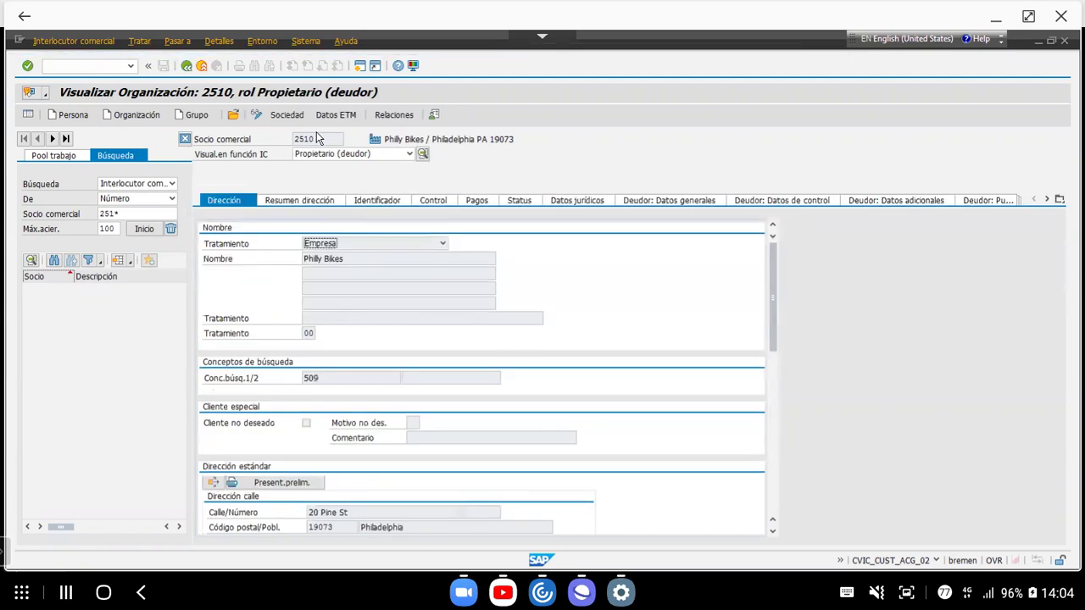
{"action": "left_click", "coordinate": [295, 120]}
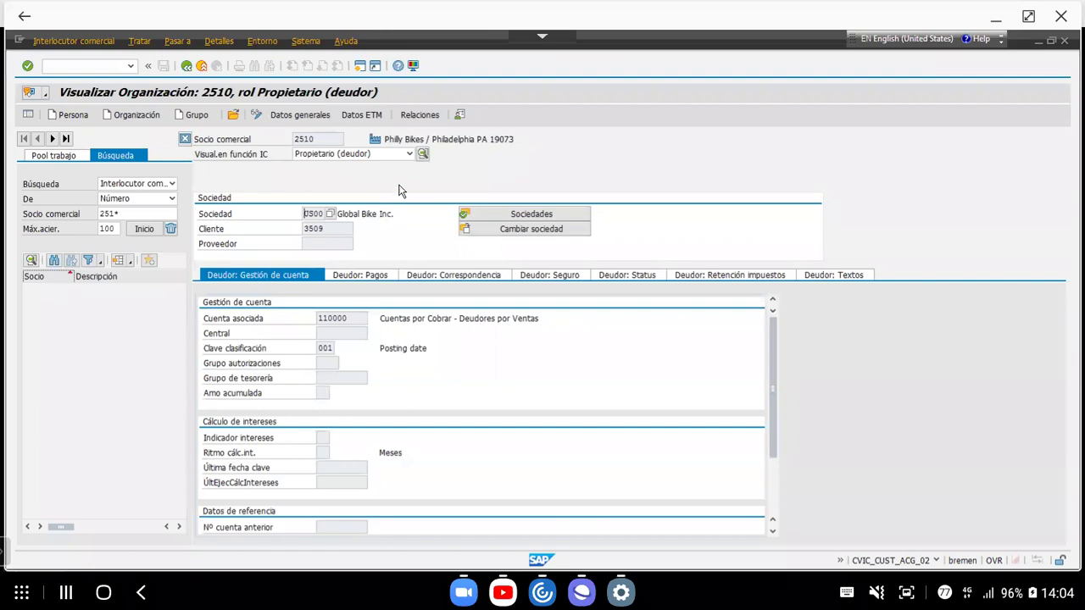
Display the Otro interloc.préstamo role and review its Datos de pago (I/P), Deudor: Gestión de cuenta, Pagos and Status data.
{"action": "left_click", "coordinate": [409, 154]}
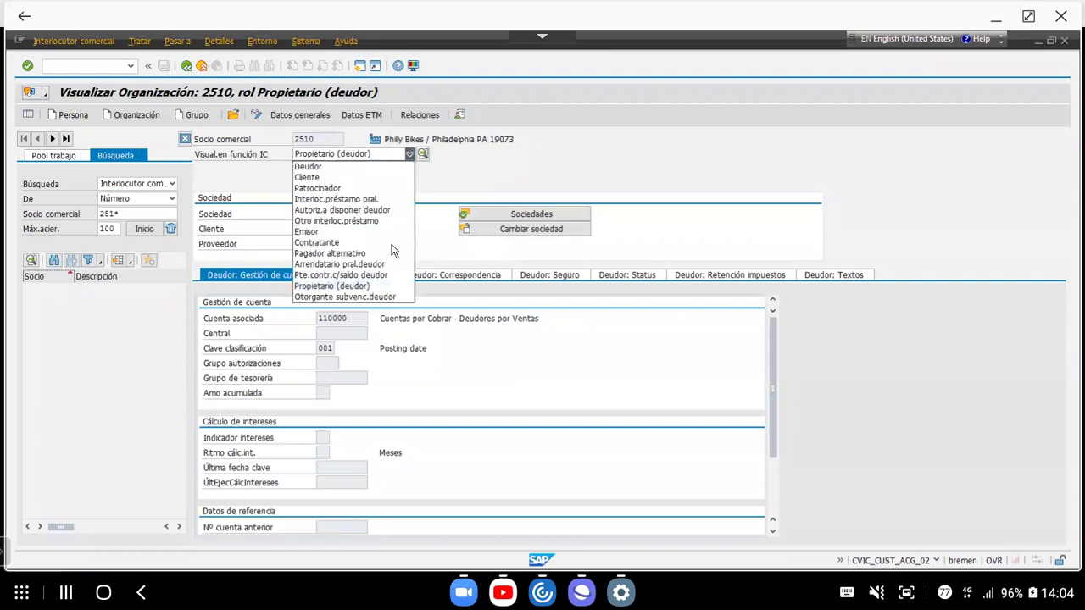
{"action": "left_click", "coordinate": [355, 221]}
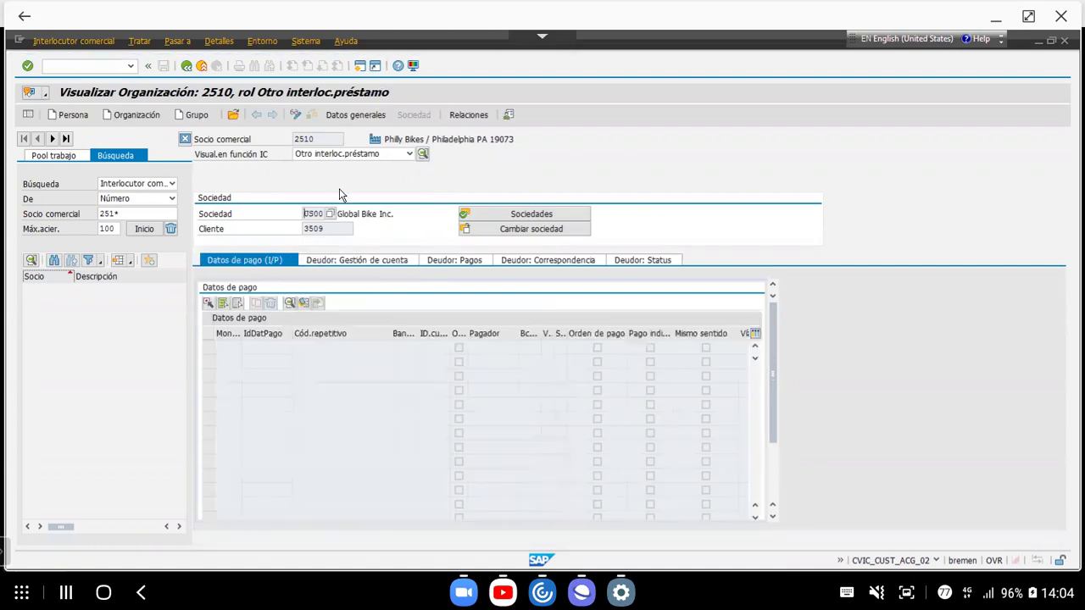
{"action": "left_click", "coordinate": [374, 262]}
{"action": "left_click", "coordinate": [452, 261]}
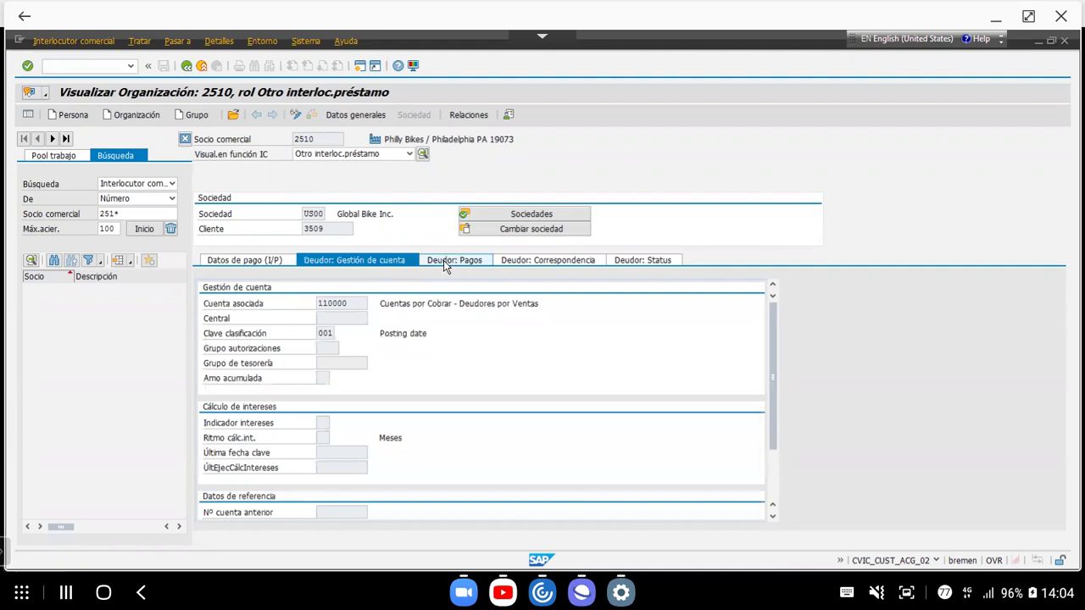
{"action": "left_click", "coordinate": [616, 264]}
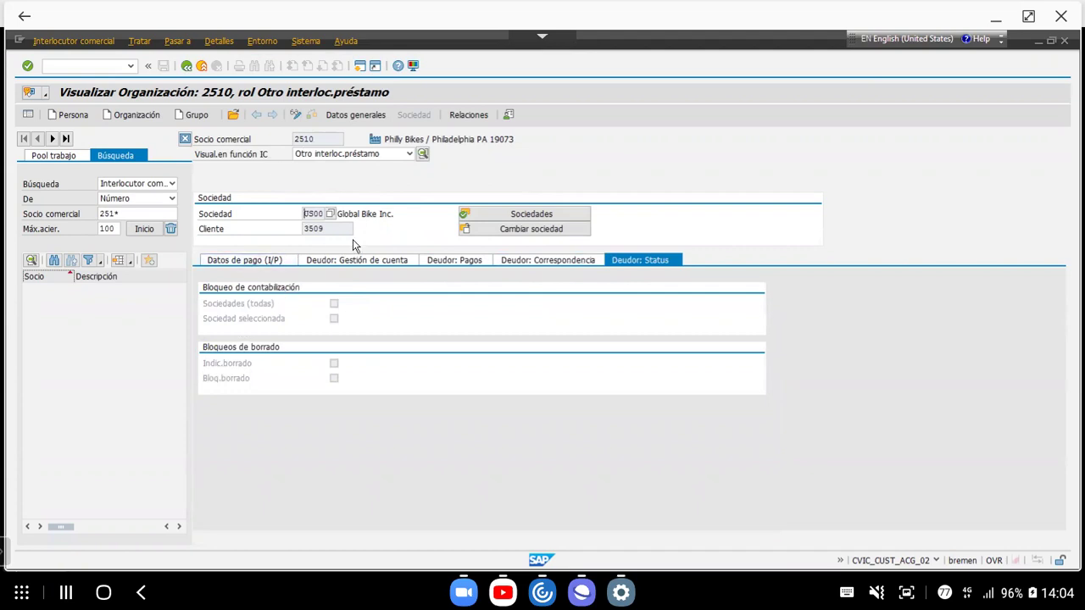
Return Philly Bikes to the Deudor role and highlight the customer number in its Sociedad data.
{"action": "left_click", "coordinate": [410, 153]}
{"action": "left_click", "coordinate": [328, 166]}
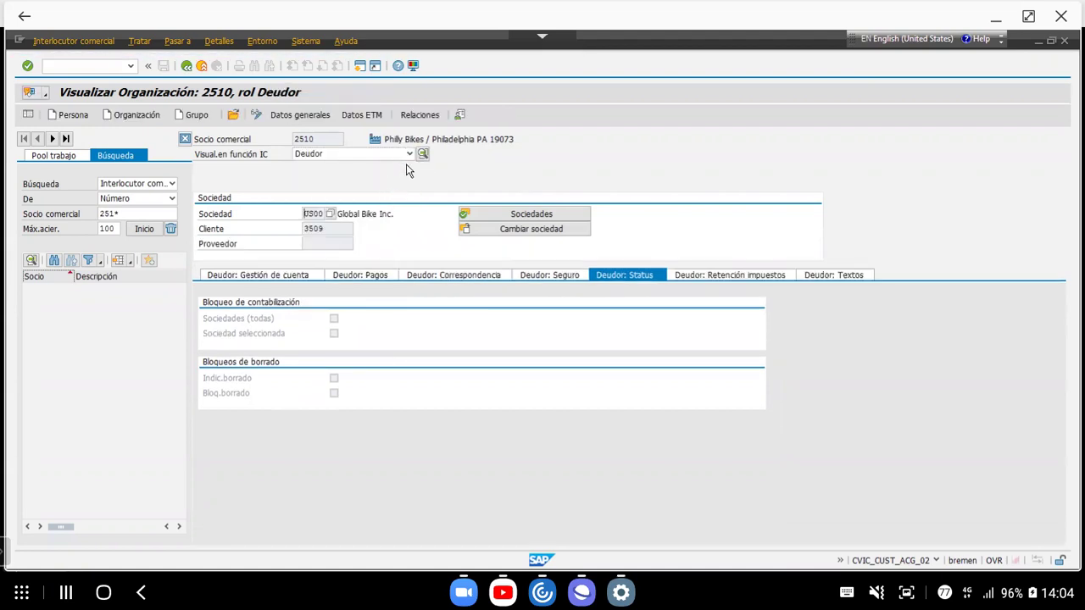
{"action": "key", "text": "Tab"}
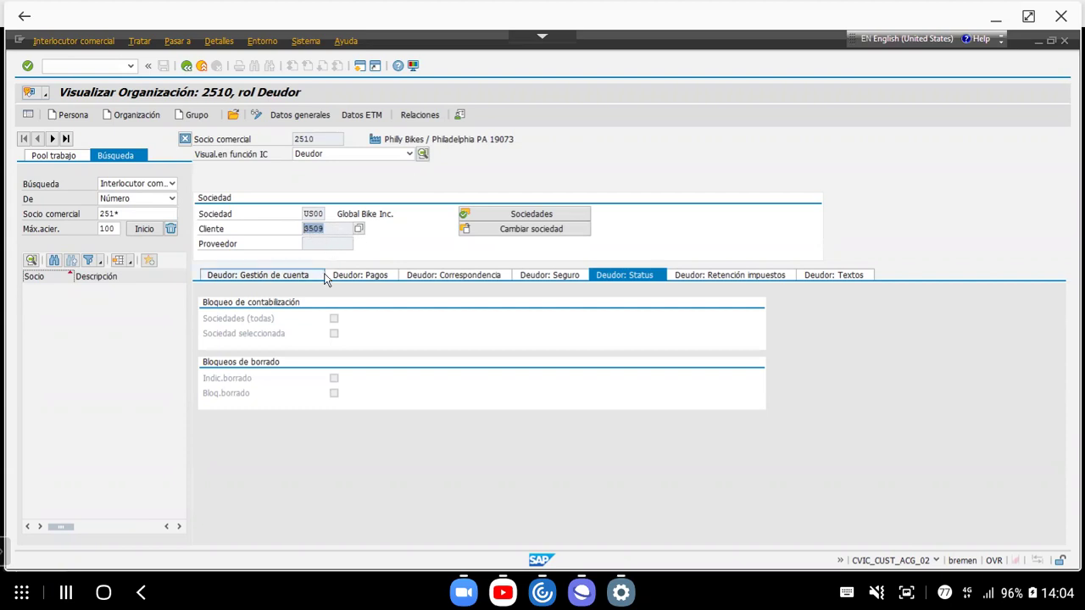
Search for a business partner by Número de cliente, entering the customer number.
{"action": "left_click", "coordinate": [172, 199]}
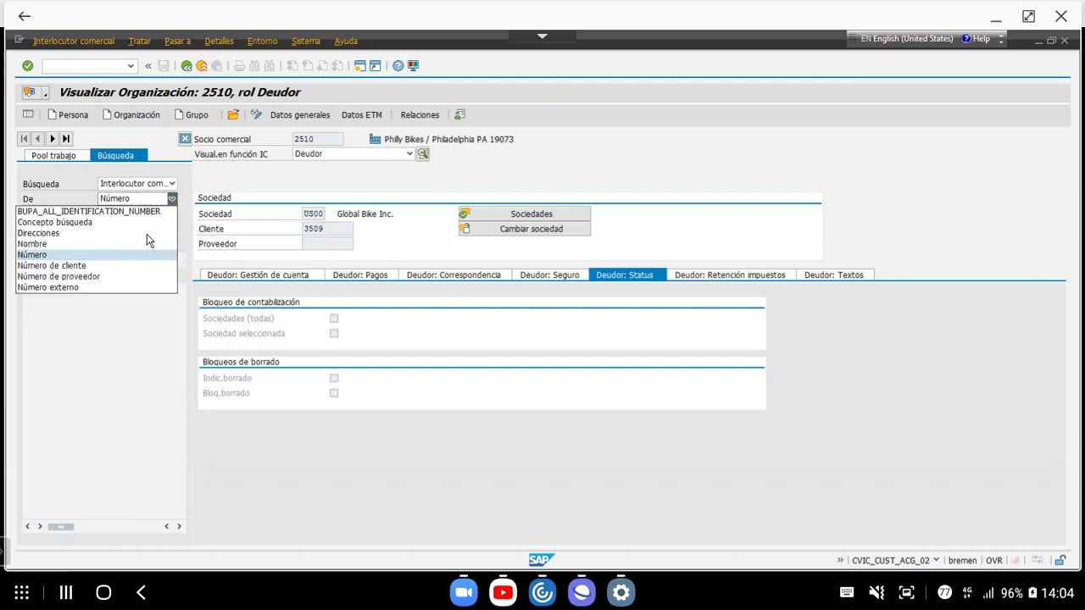
{"action": "left_click", "coordinate": [116, 268]}
{"action": "left_click", "coordinate": [140, 213]}
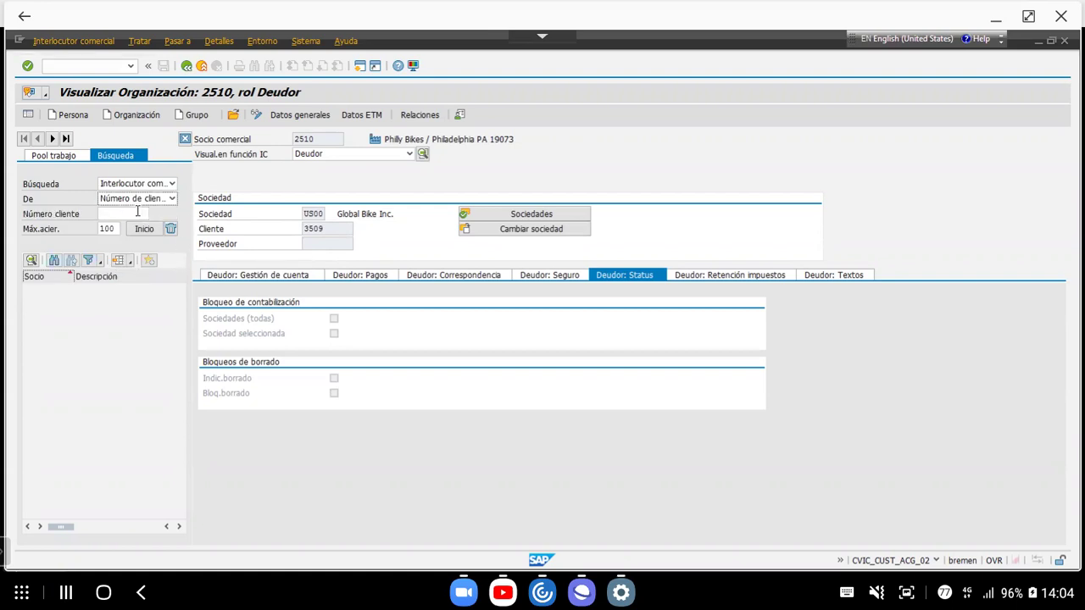
{"action": "type", "text": "35"}
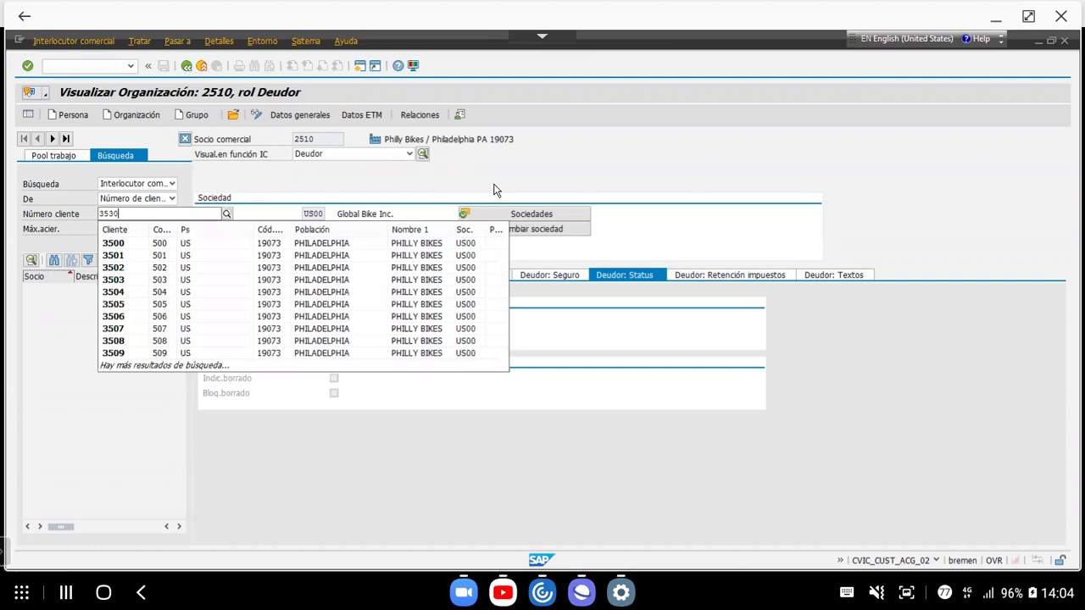
{"action": "type", "text": "30"}
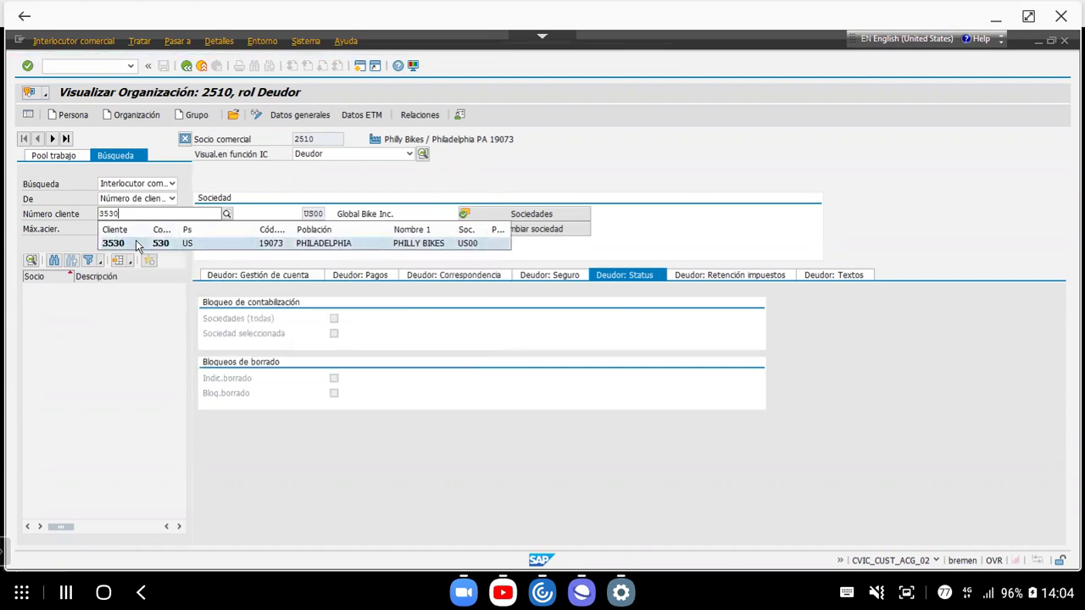
{"action": "left_click", "coordinate": [69, 217]}
{"action": "left_click", "coordinate": [134, 214]}
{"action": "key", "text": "Return"}
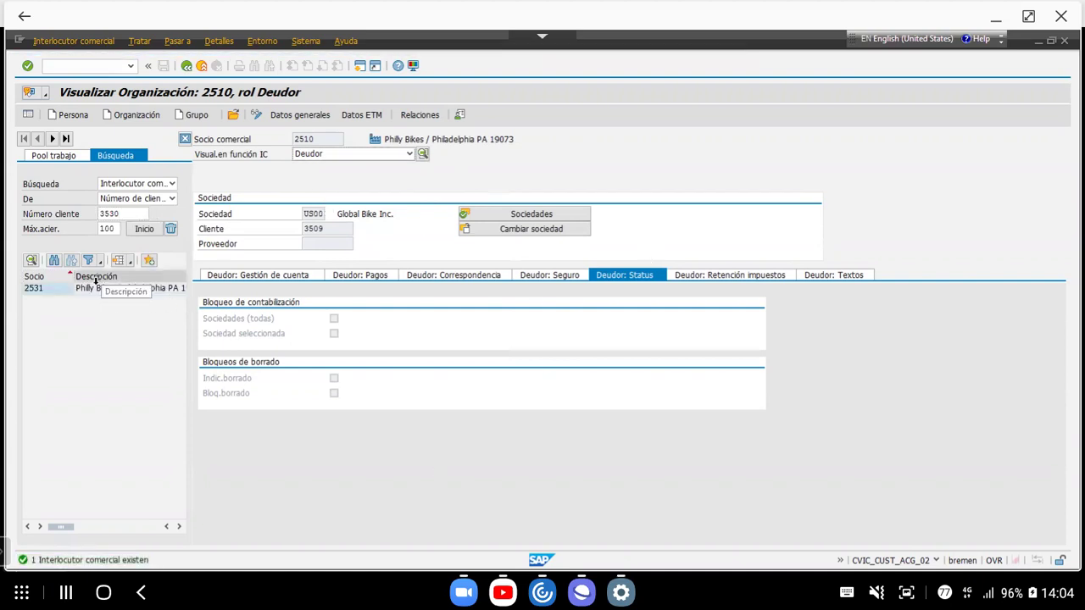
Display the Philly Bikes partner found by customer number and review its Deudor: Gestión de cuenta and Pagos data.
{"action": "double_click", "coordinate": [127, 213]}
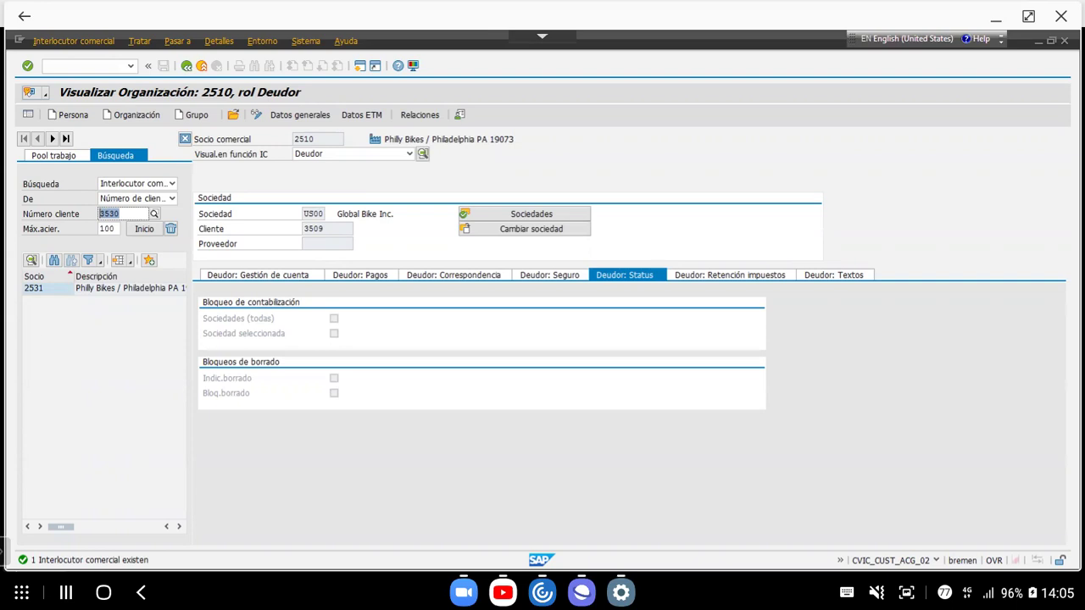
{"action": "left_click", "coordinate": [81, 290]}
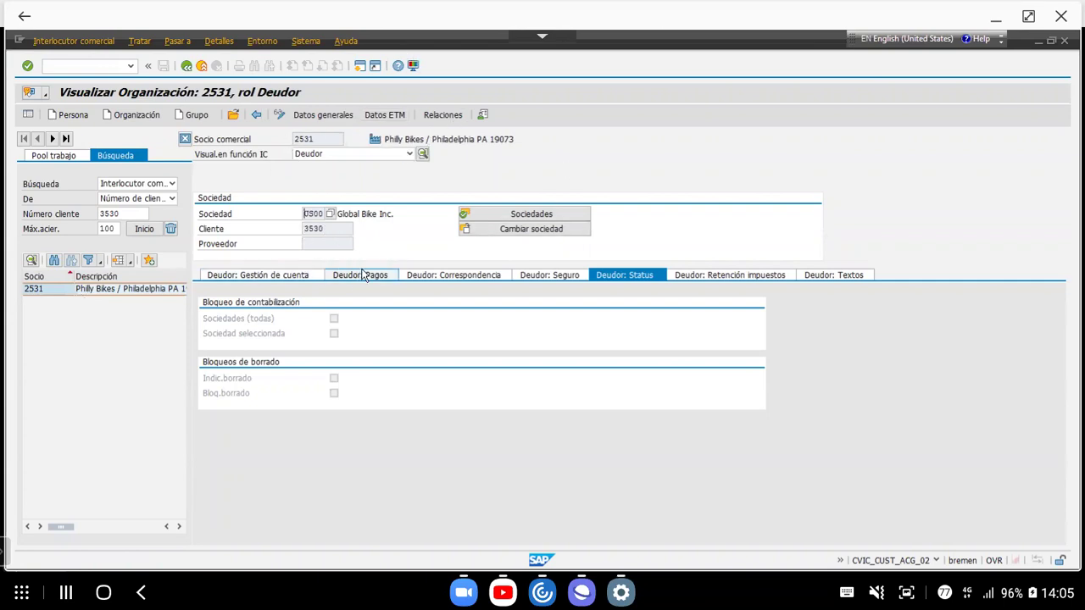
{"action": "left_click", "coordinate": [302, 279]}
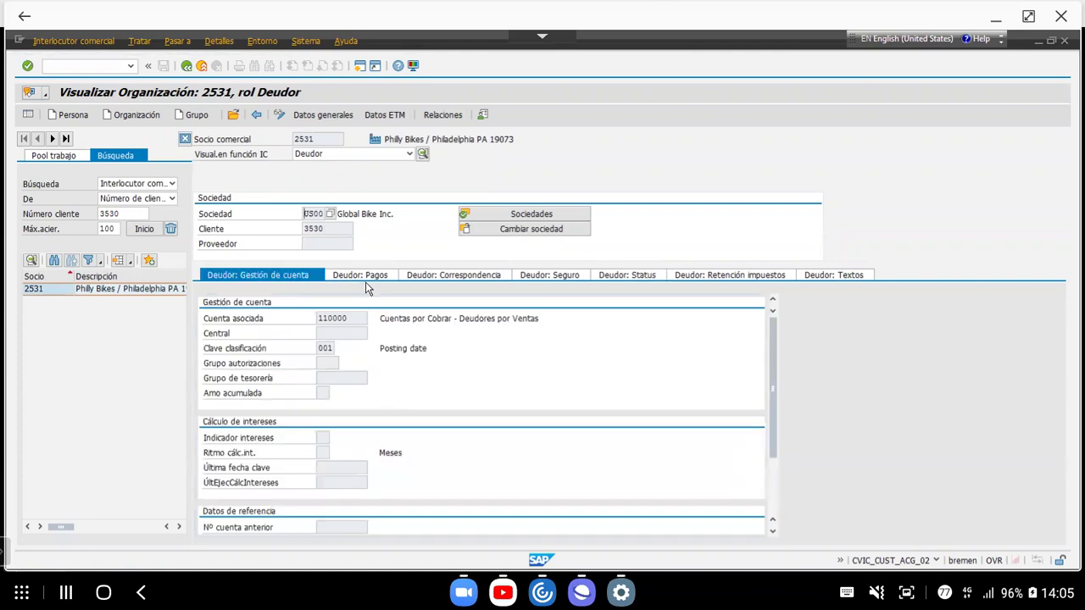
{"action": "left_click", "coordinate": [356, 278]}
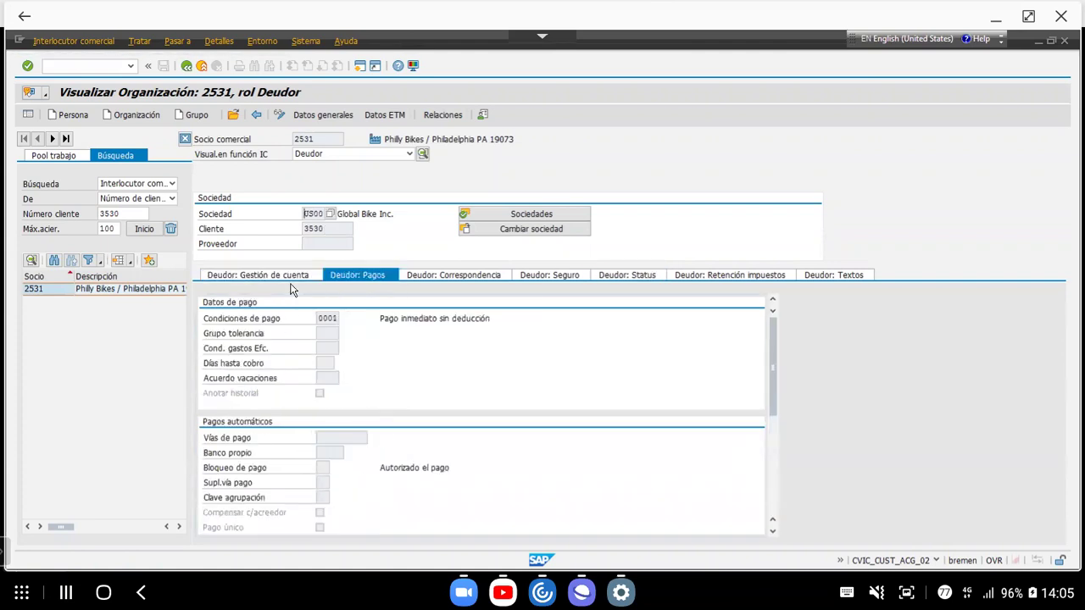
{"action": "left_click", "coordinate": [283, 279]}
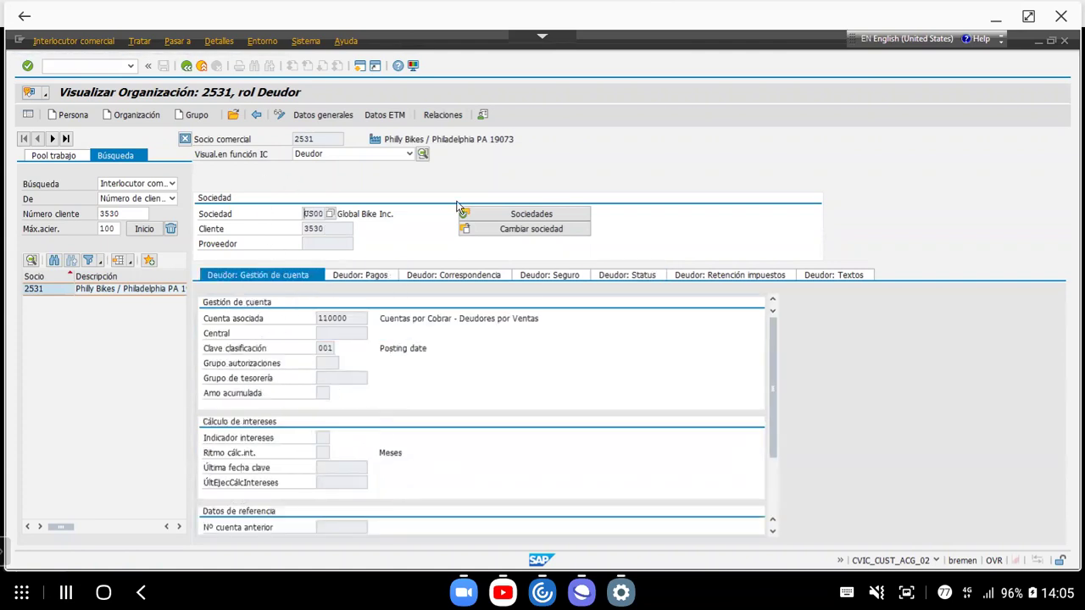
Switch Philly Bikes to change mode, check the possible entries for Cuenta asociada, and return to display mode.
{"action": "left_click", "coordinate": [280, 116]}
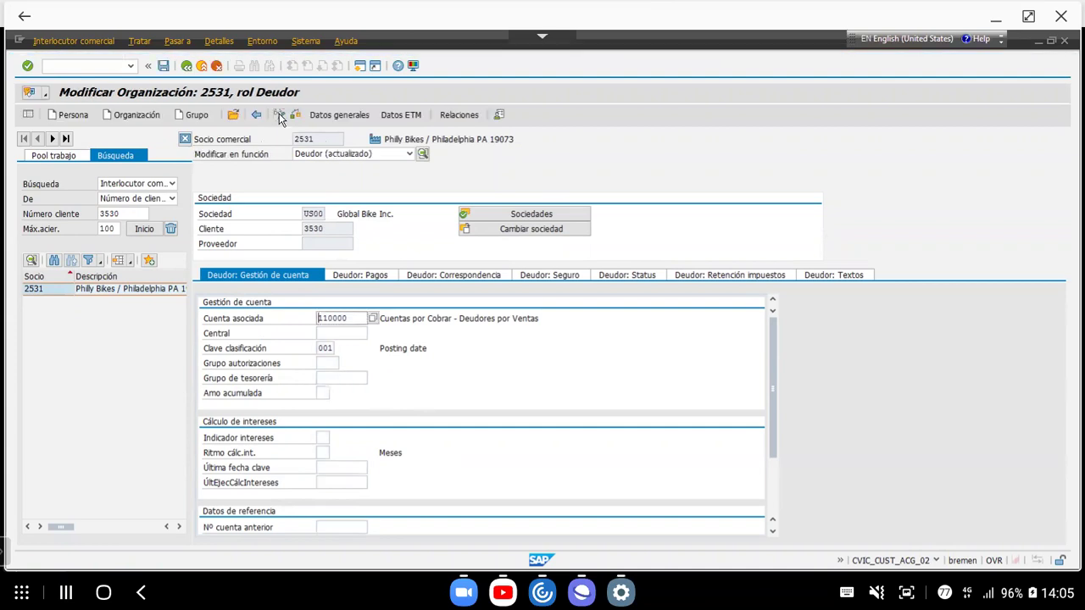
{"action": "left_click", "coordinate": [373, 319]}
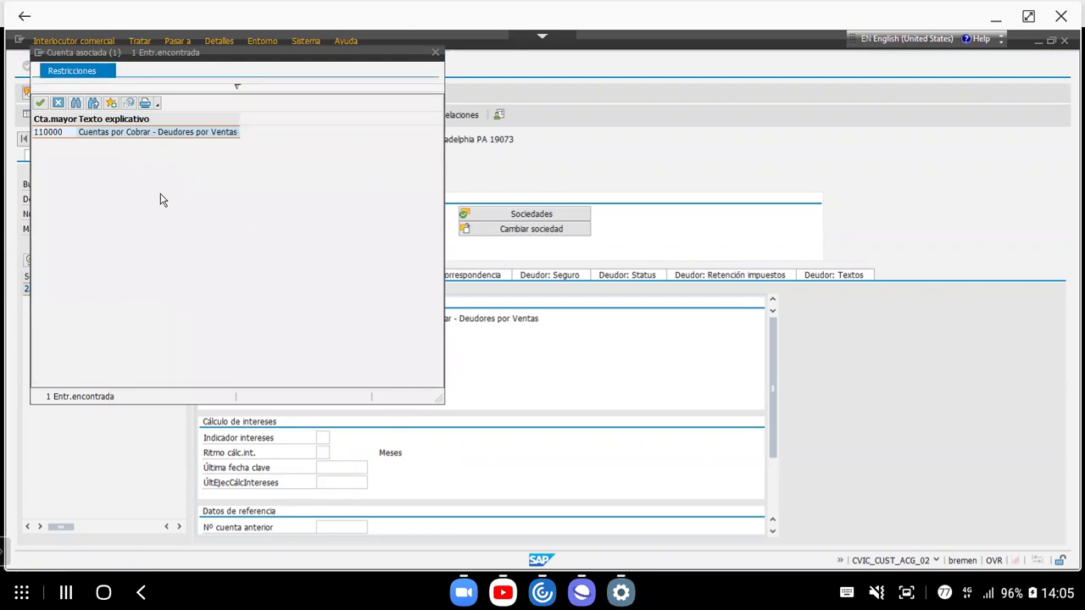
{"action": "left_click", "coordinate": [436, 54]}
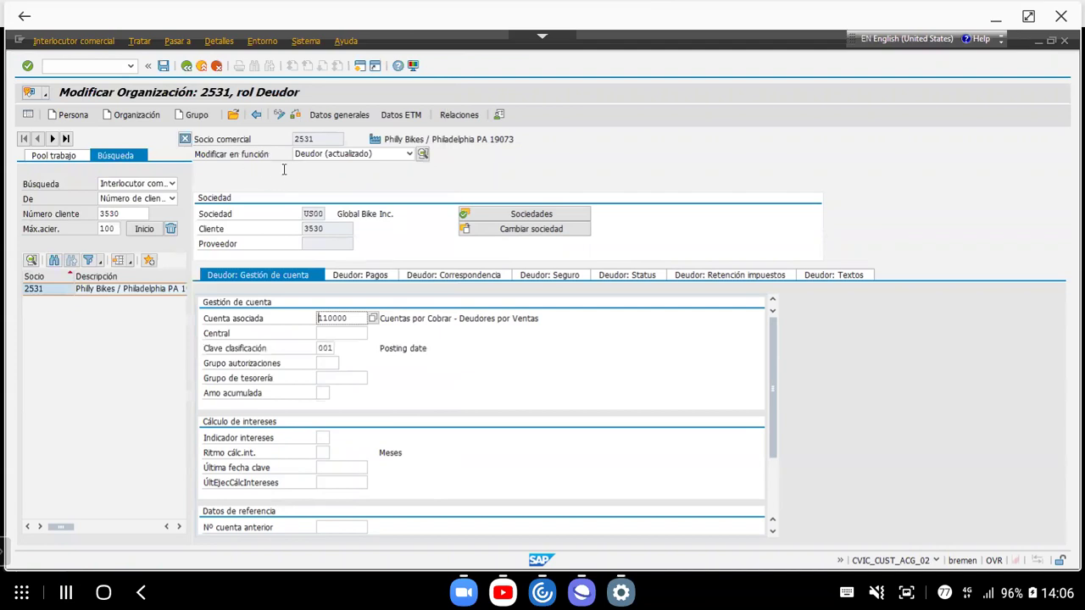
{"action": "left_click", "coordinate": [279, 115]}
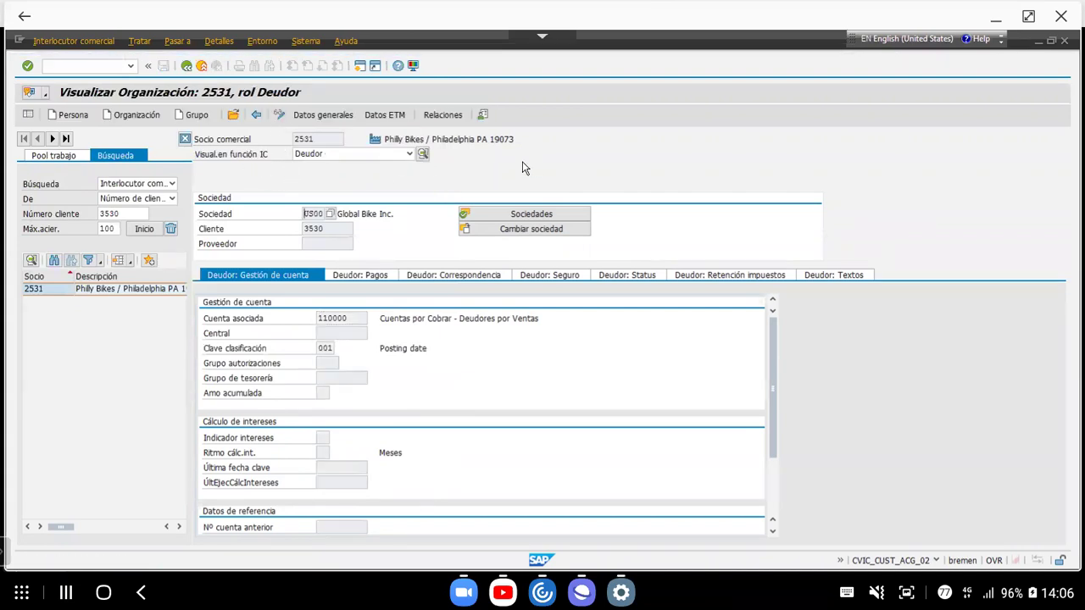
Search for a business partner by Número de proveedor, entering the Green Blazers Seats vendor number.
{"action": "left_click", "coordinate": [172, 198]}
{"action": "left_click", "coordinate": [113, 274]}
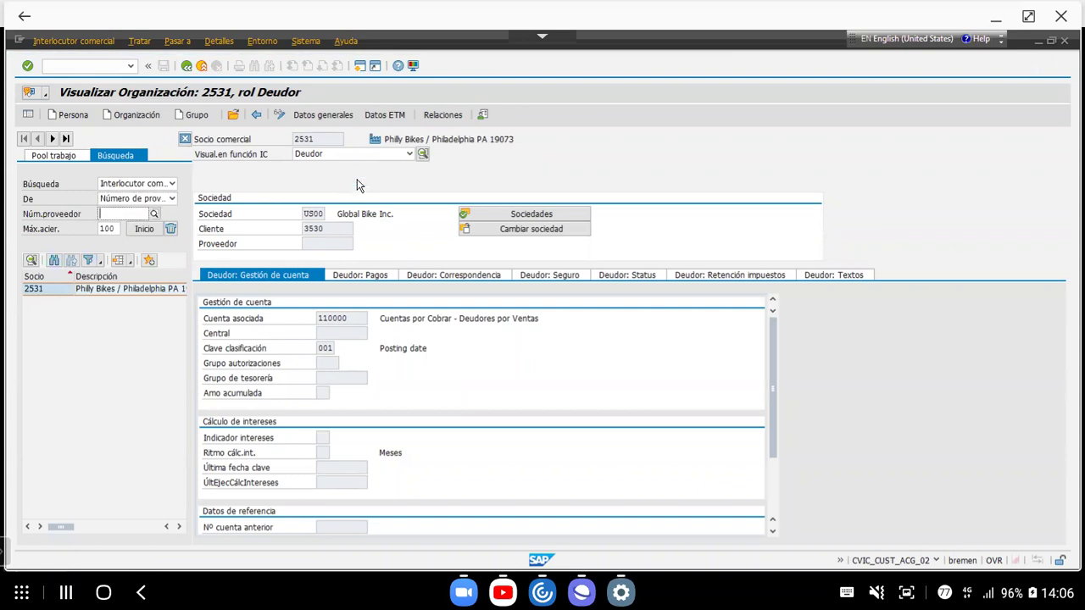
{"action": "type", "text": "121"}
{"action": "key", "text": "BackSpace"}
{"action": "key", "text": "BackSpace"}
{"action": "type", "text": "109005"}
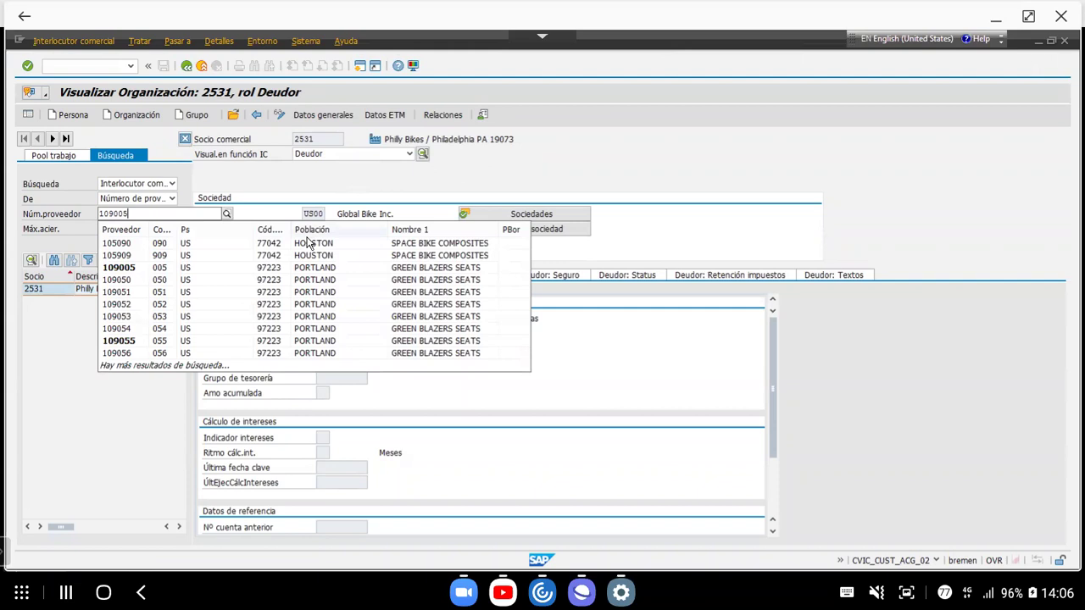
{"action": "left_click", "coordinate": [268, 268]}
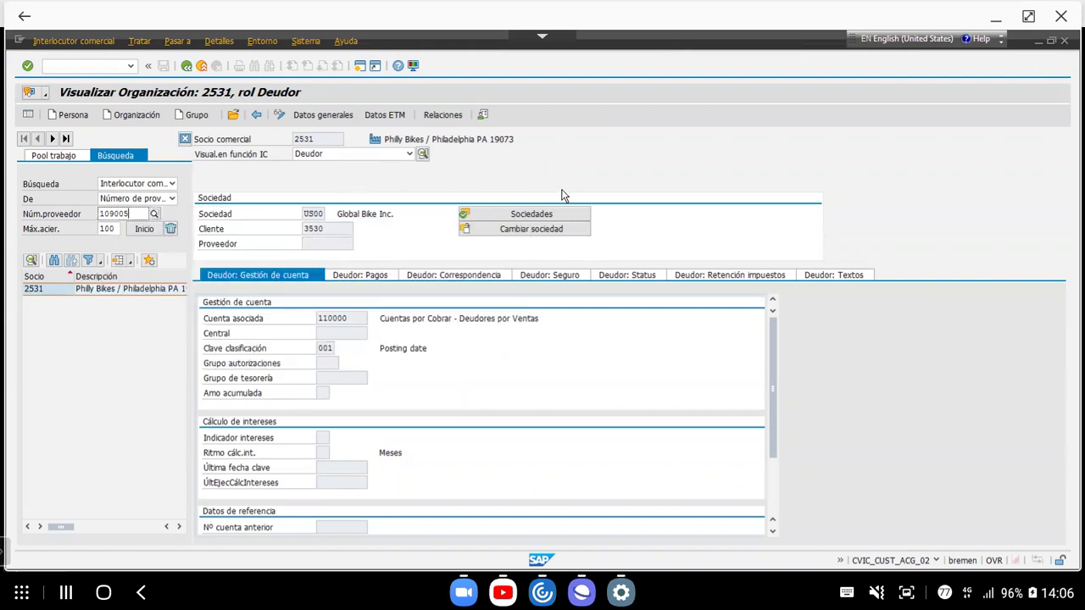
{"action": "key", "text": "Return"}
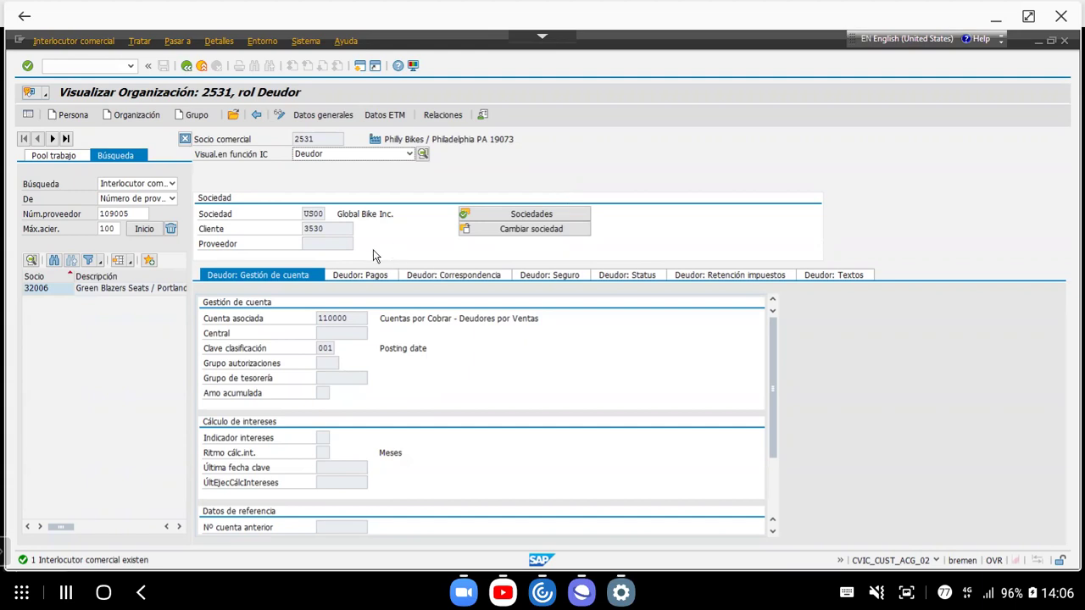
Try to display Green Blazers Seats in the Deudor role and check the roles assigned to the current partner.
{"action": "left_click", "coordinate": [109, 291]}
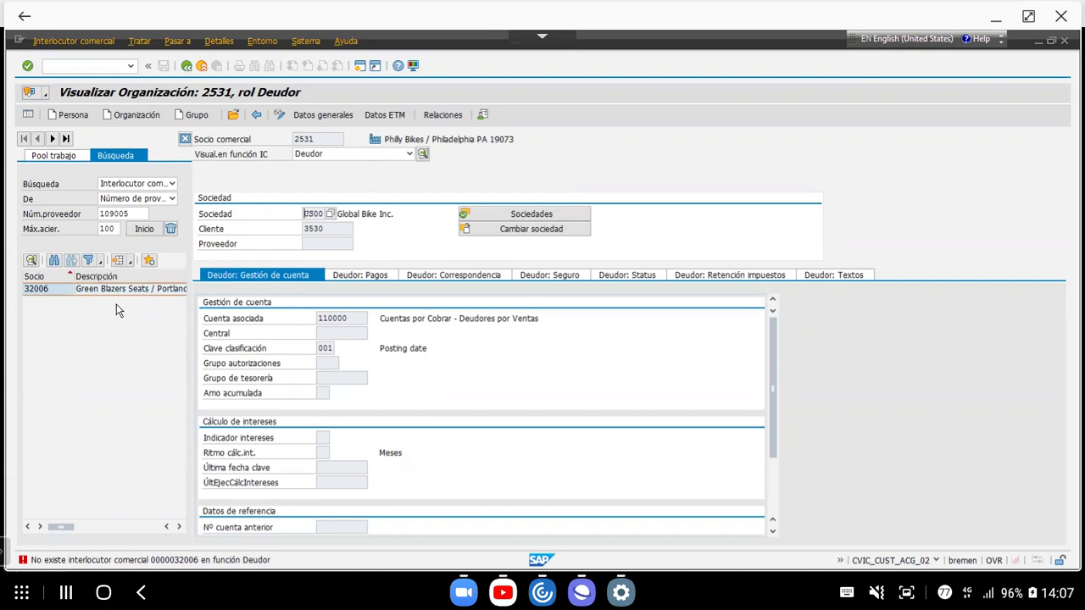
{"action": "left_click", "coordinate": [408, 155]}
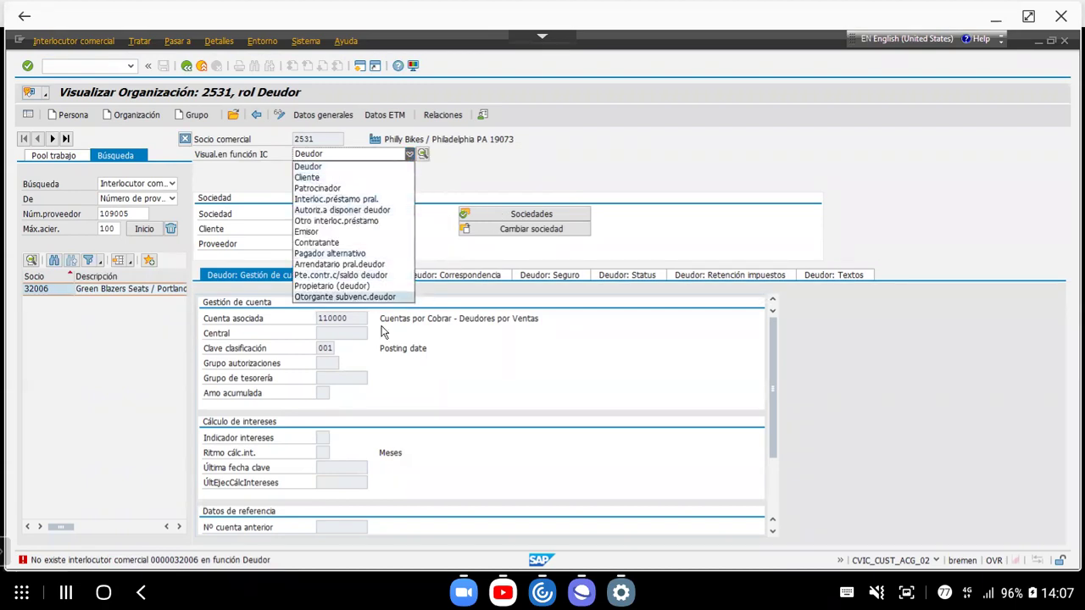
{"action": "left_click", "coordinate": [238, 184]}
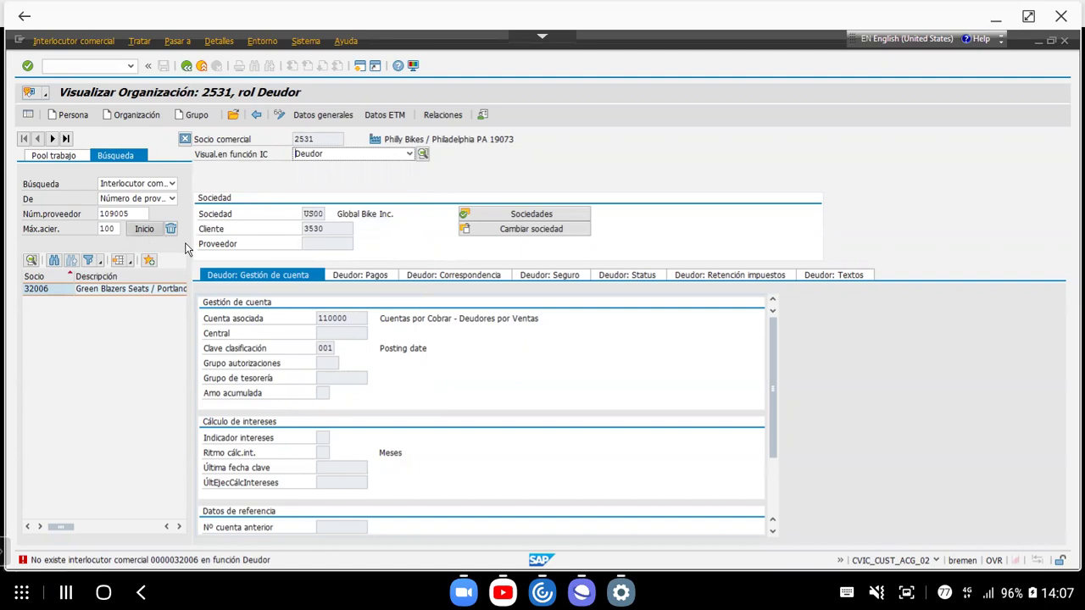
{"action": "double_click", "coordinate": [88, 292]}
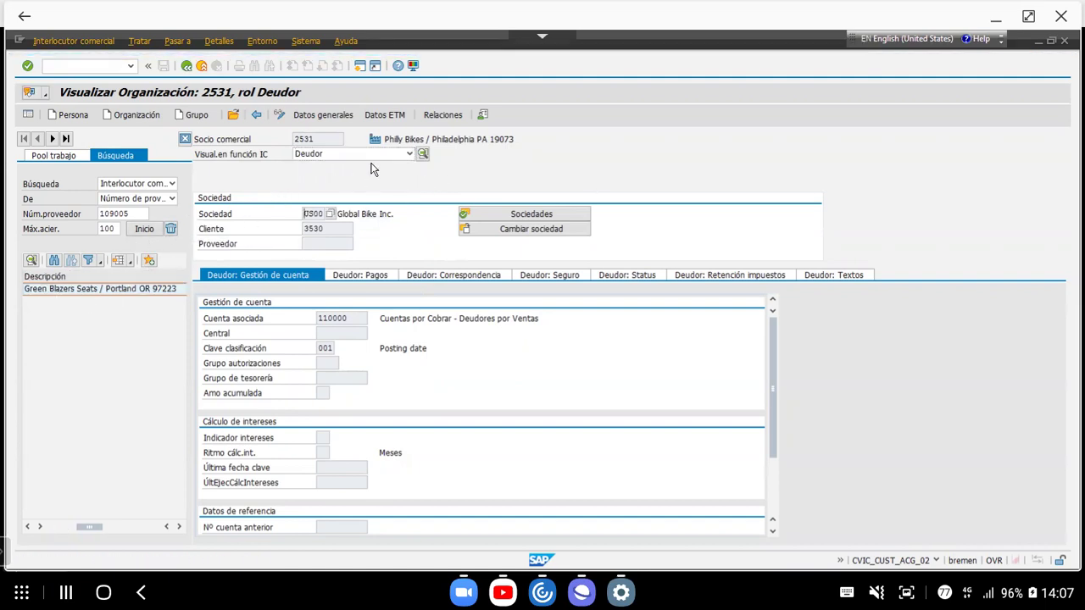
{"action": "left_click", "coordinate": [423, 156]}
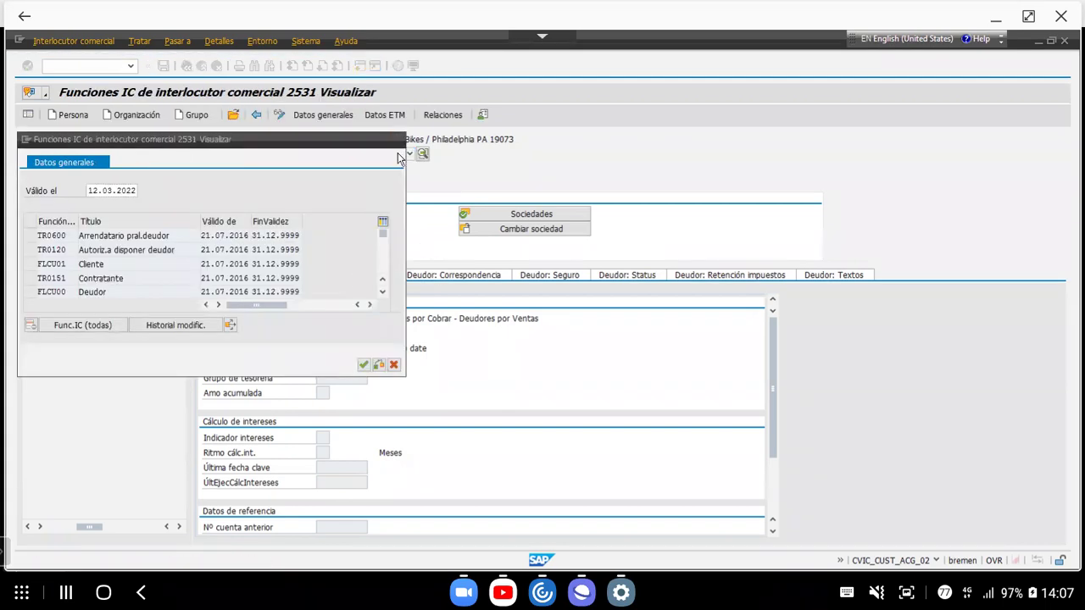
{"action": "left_click", "coordinate": [397, 140]}
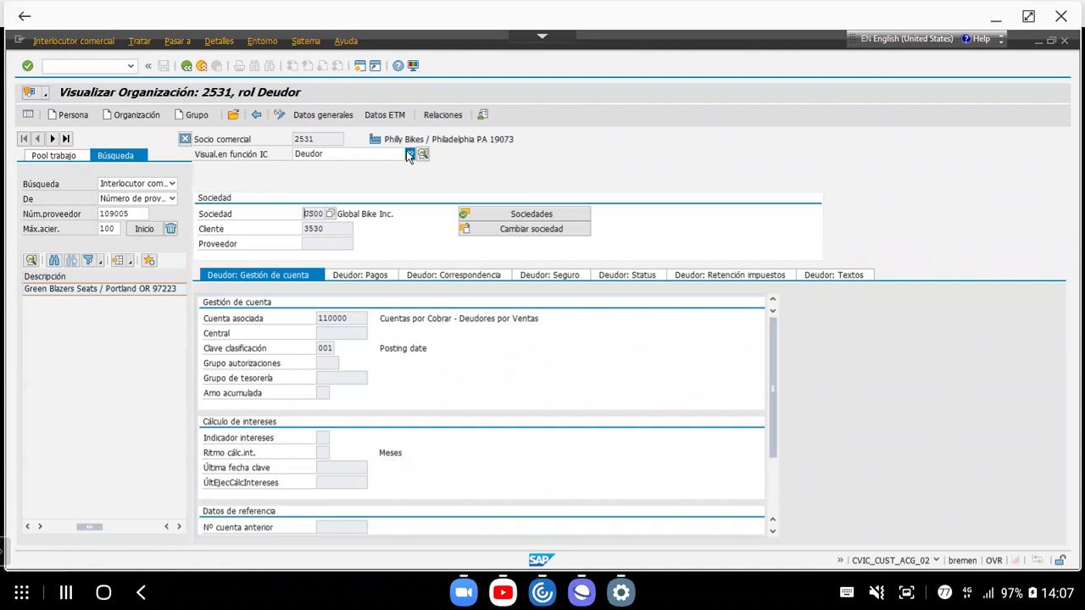
Try to display Green Blazers Seats in the Propietario (deudor) role and look through the other selectable roles.
{"action": "left_click", "coordinate": [409, 155]}
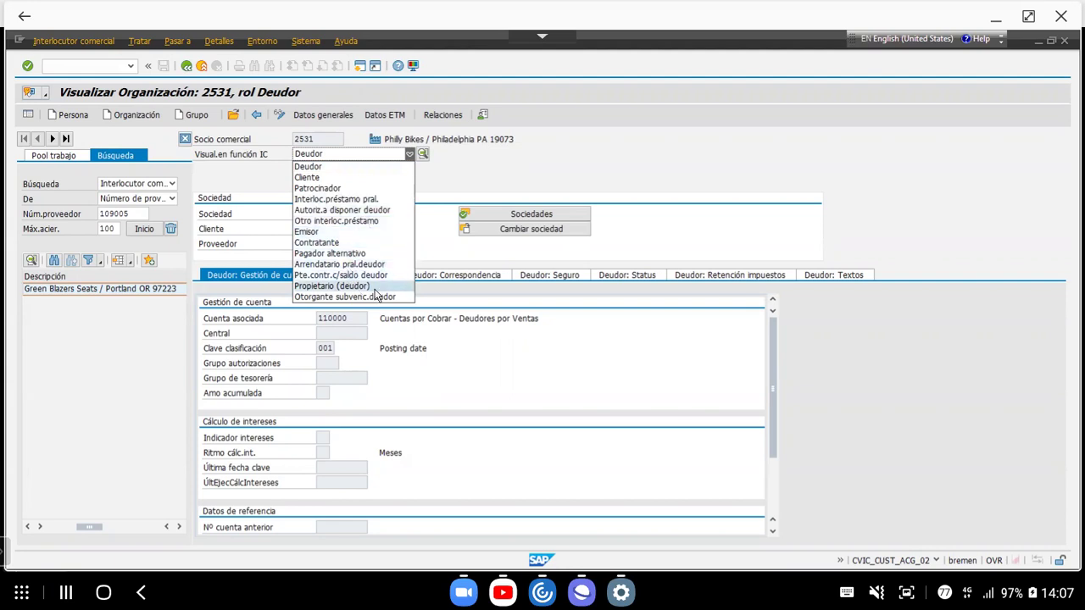
{"action": "left_click", "coordinate": [339, 286]}
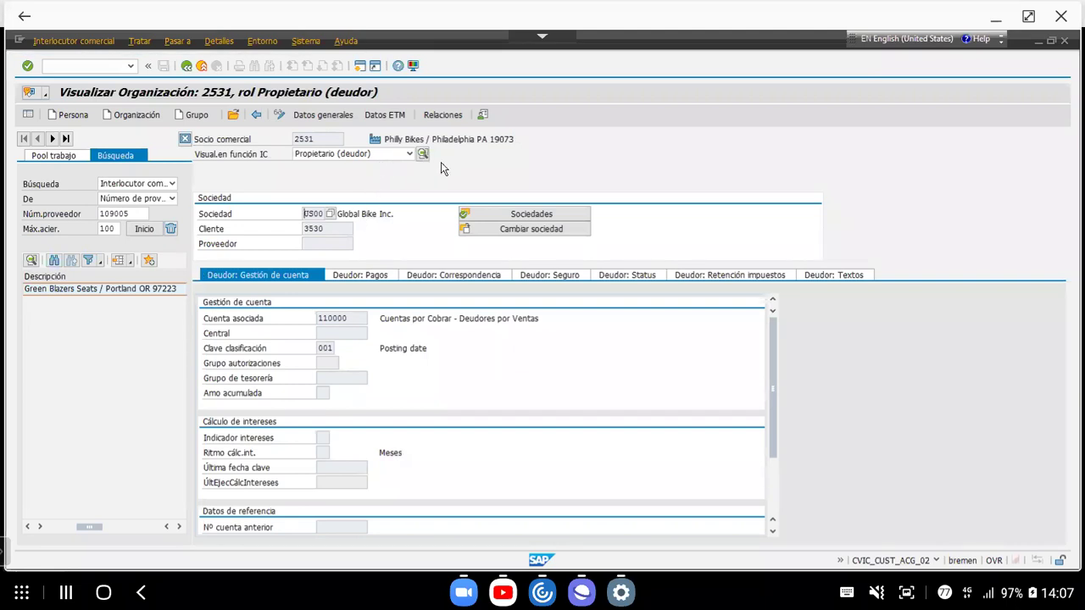
{"action": "double_click", "coordinate": [83, 290]}
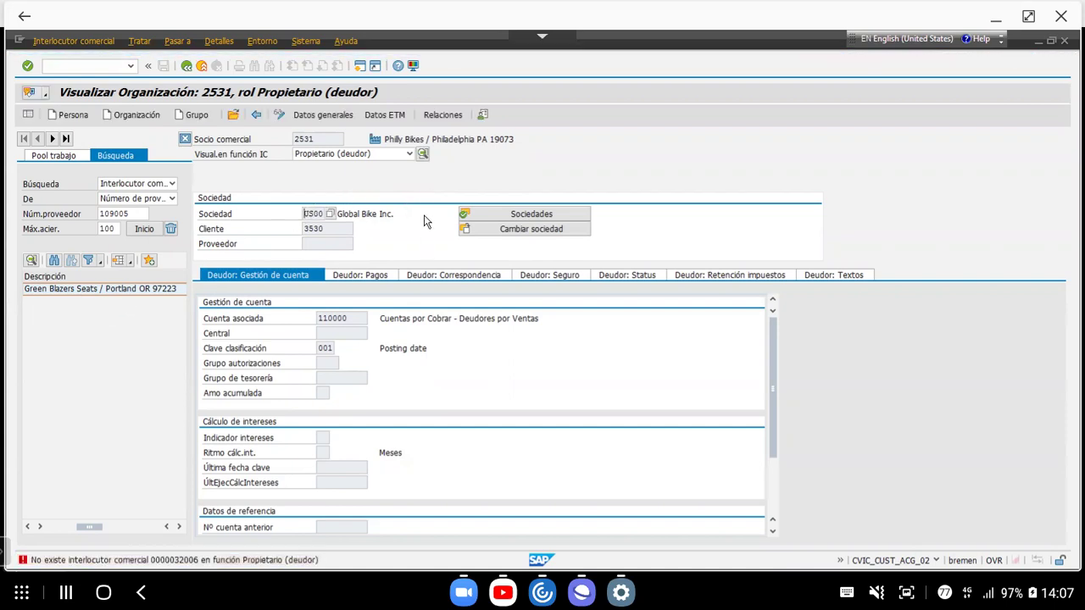
{"action": "left_click", "coordinate": [410, 155]}
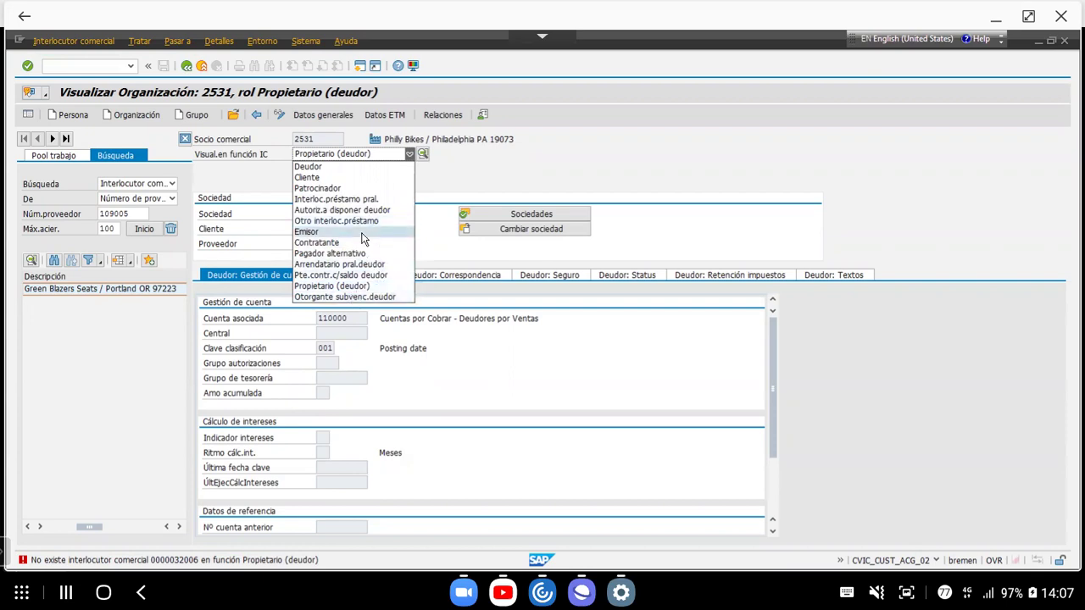
{"action": "left_click", "coordinate": [265, 163]}
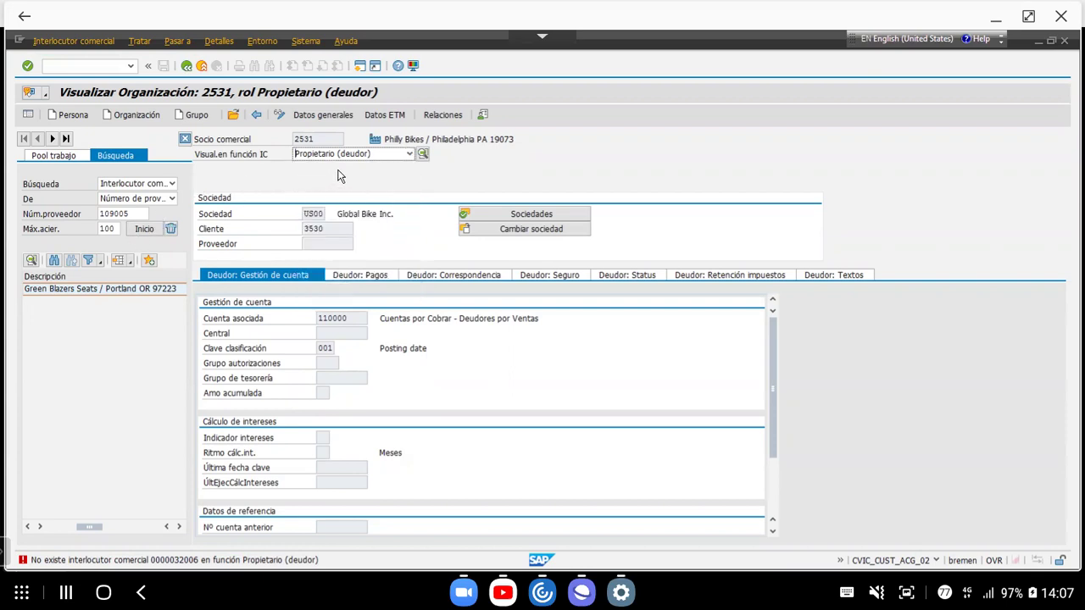
Go back to the BP transaction and display Philly Bikes in the Interloc.cial.general role and again in Cliente.
{"action": "left_click", "coordinate": [187, 66]}
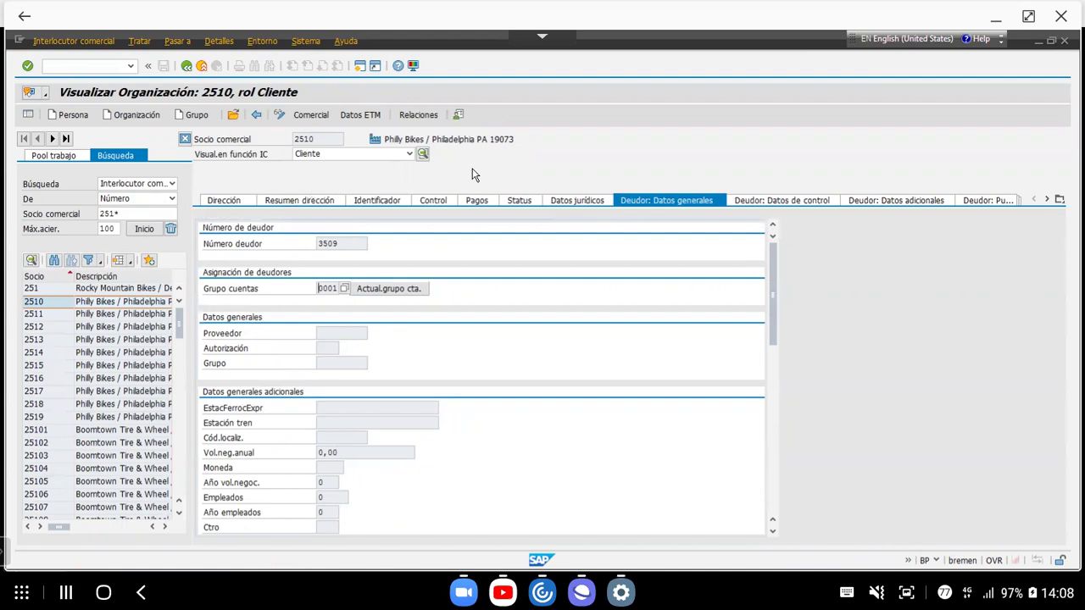
{"action": "left_click", "coordinate": [410, 154]}
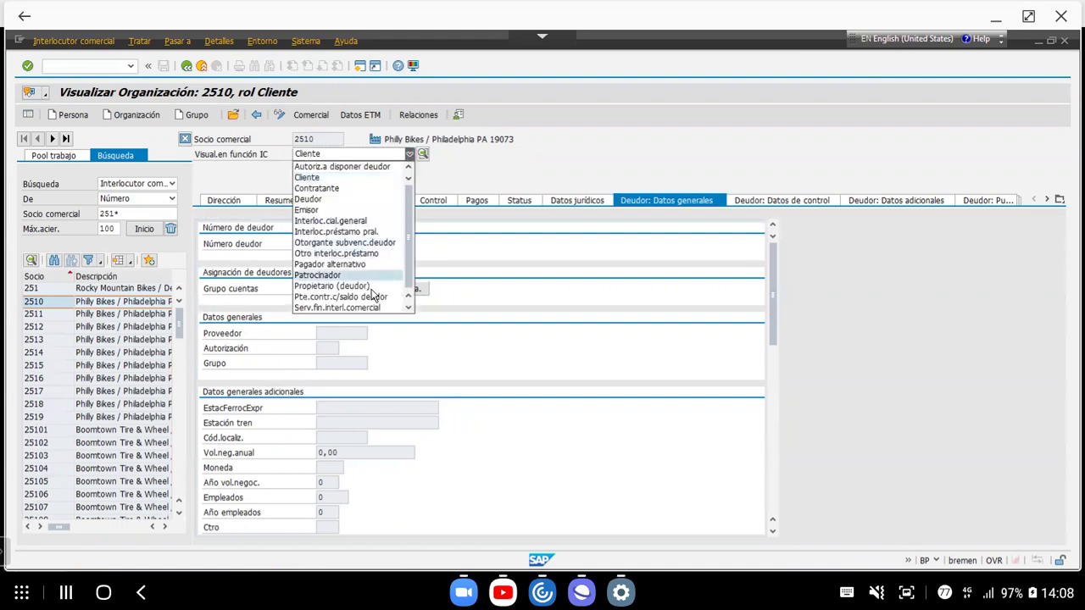
{"action": "left_click", "coordinate": [479, 169]}
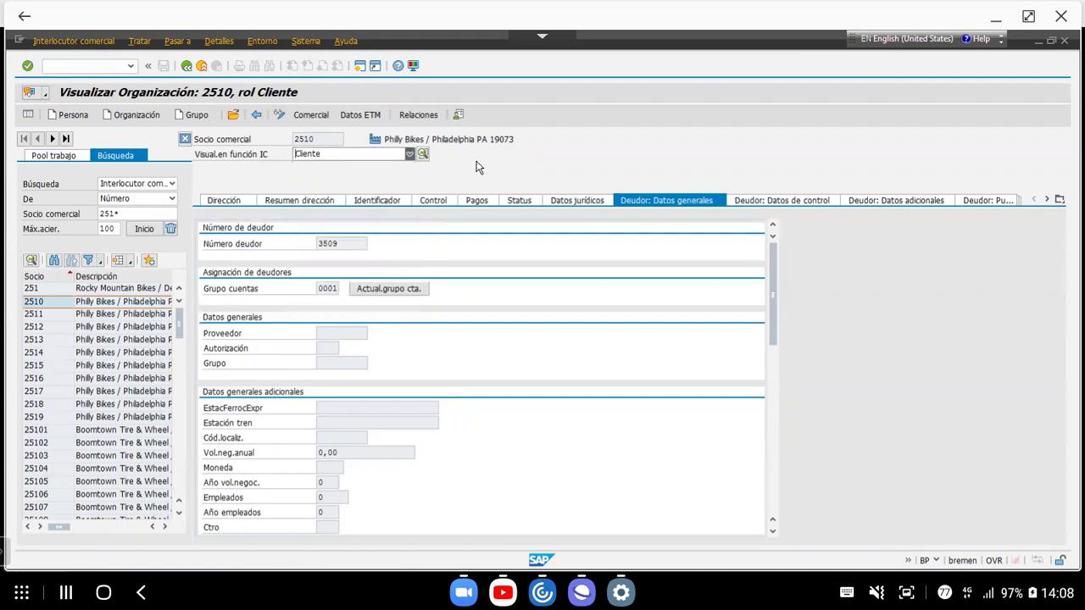
{"action": "left_click", "coordinate": [409, 153]}
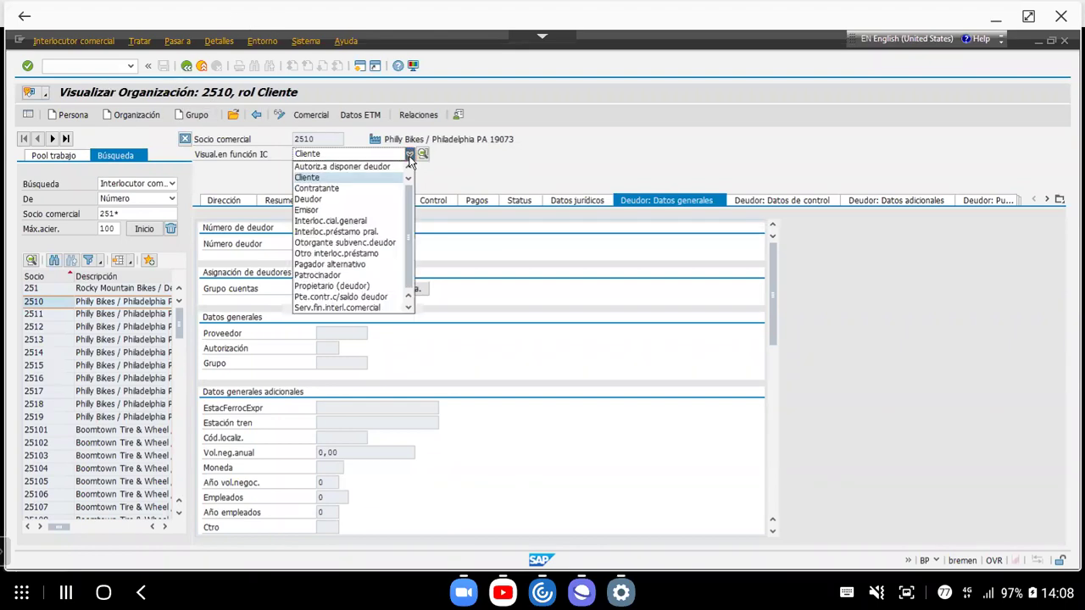
{"action": "left_click", "coordinate": [363, 222]}
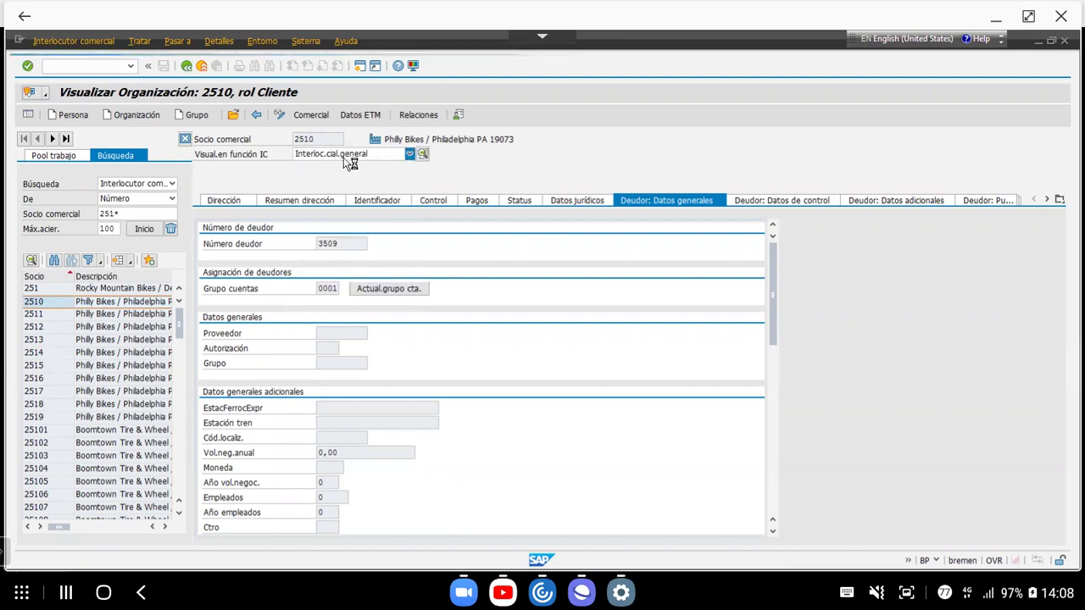
{"action": "left_click", "coordinate": [410, 153]}
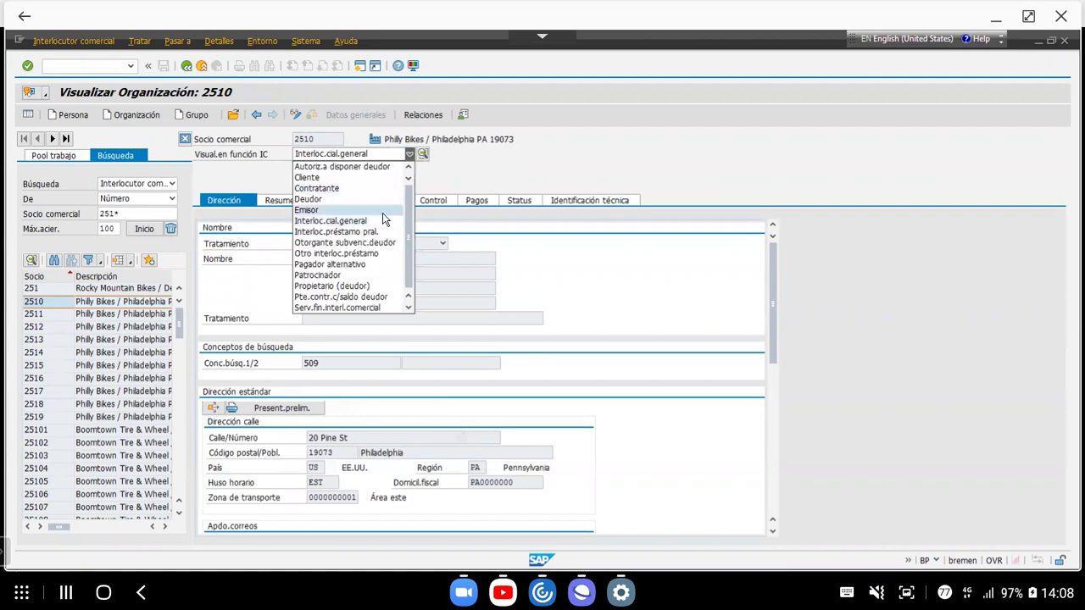
{"action": "left_click", "coordinate": [335, 182]}
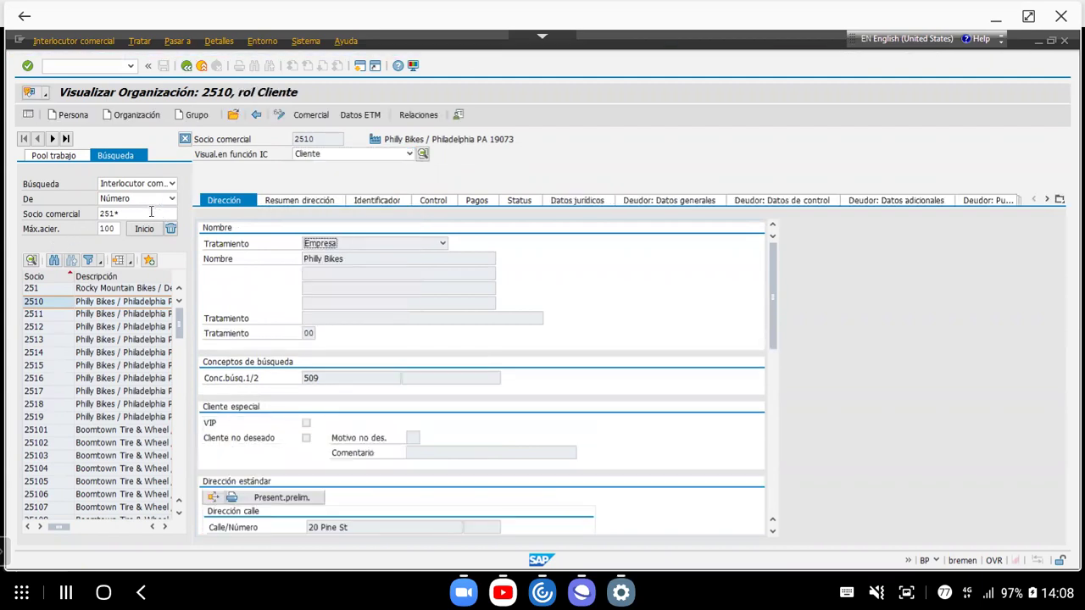
Search for a business partner by Número de proveedor, entering the Space Bike Composites vendor number, and display that partner.
{"action": "left_click", "coordinate": [80, 213]}
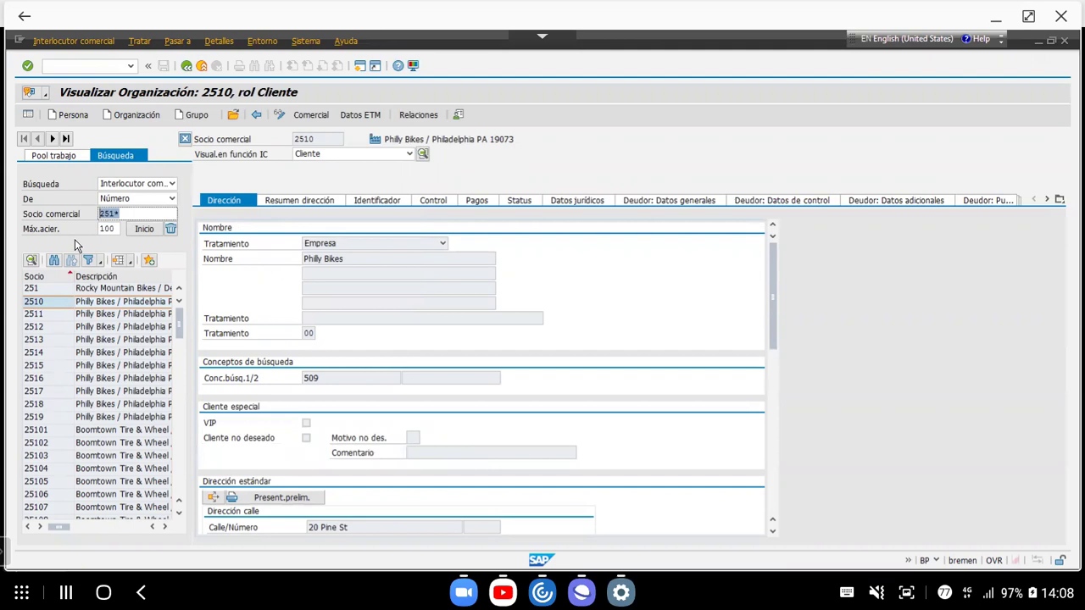
{"action": "type", "text": "109005"}
{"action": "left_click", "coordinate": [172, 199]}
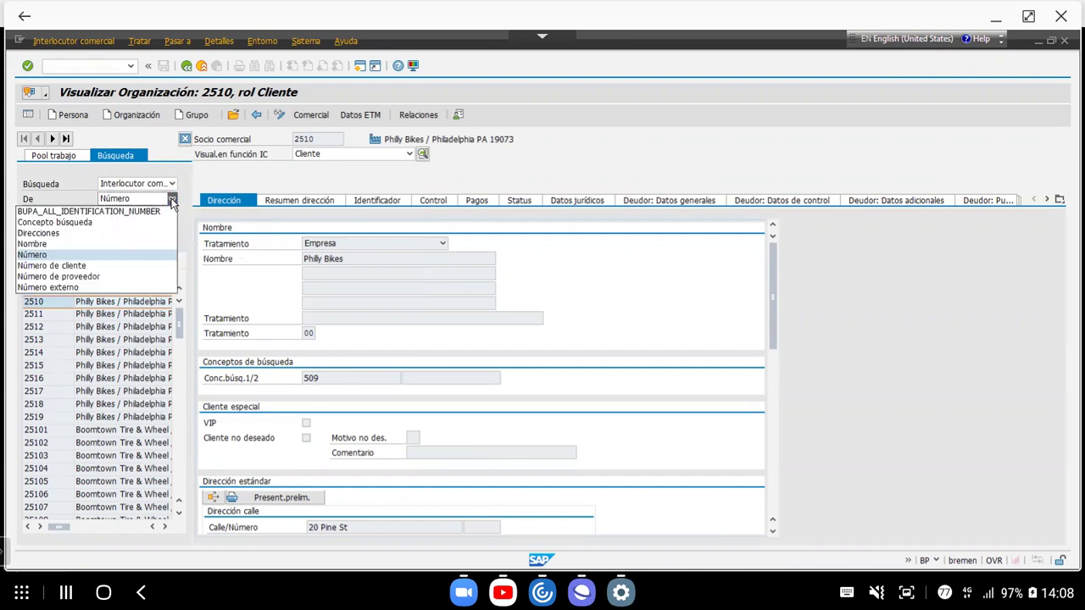
{"action": "left_click", "coordinate": [119, 273]}
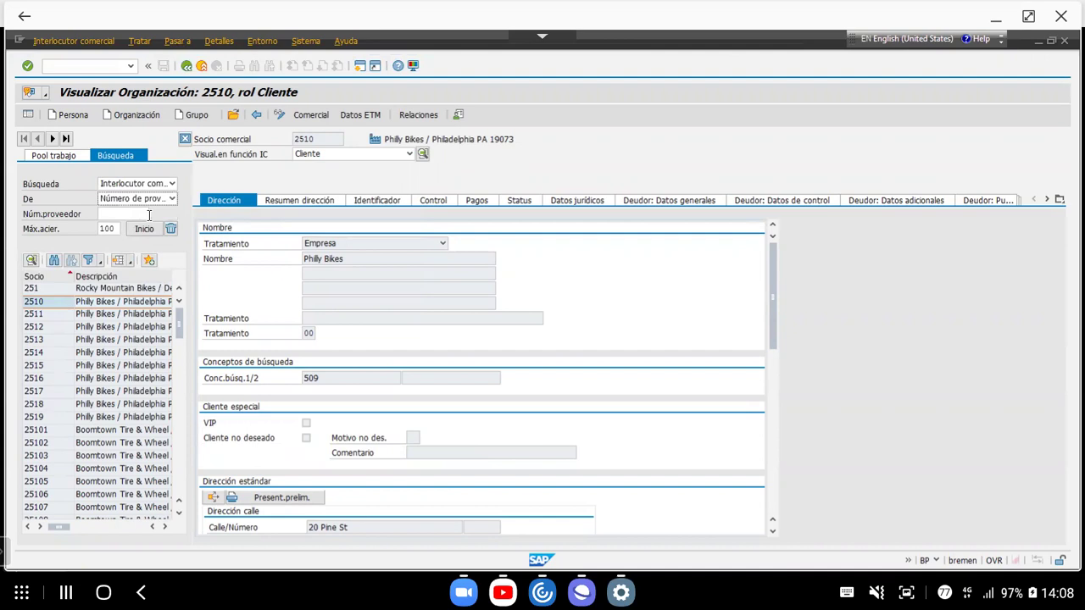
{"action": "left_click", "coordinate": [145, 213]}
{"action": "type", "text": "109005"}
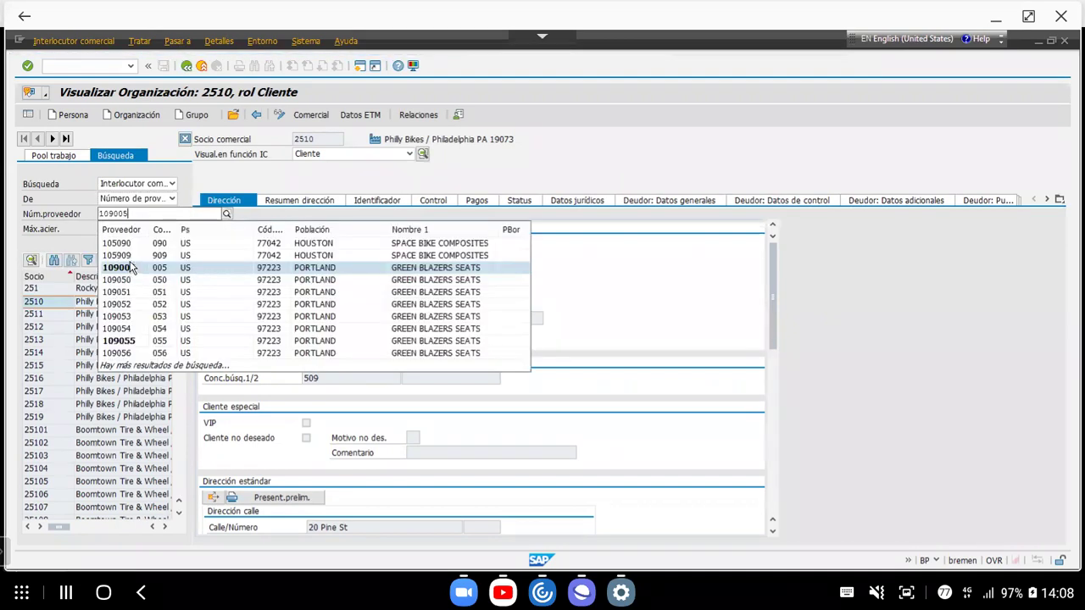
{"action": "left_click", "coordinate": [132, 270]}
{"action": "key", "text": "Return"}
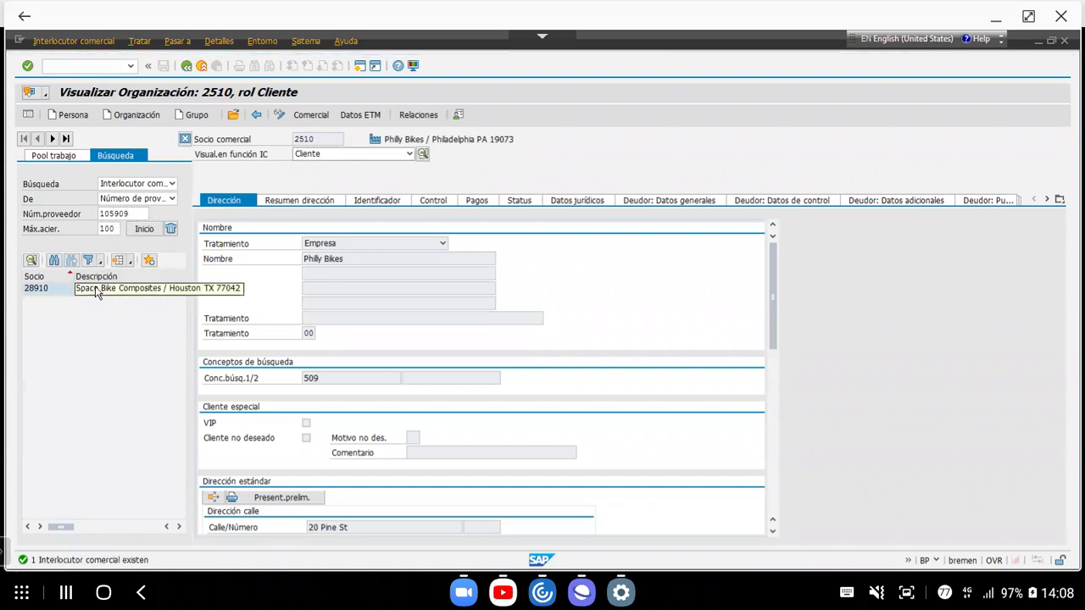
{"action": "double_click", "coordinate": [95, 286]}
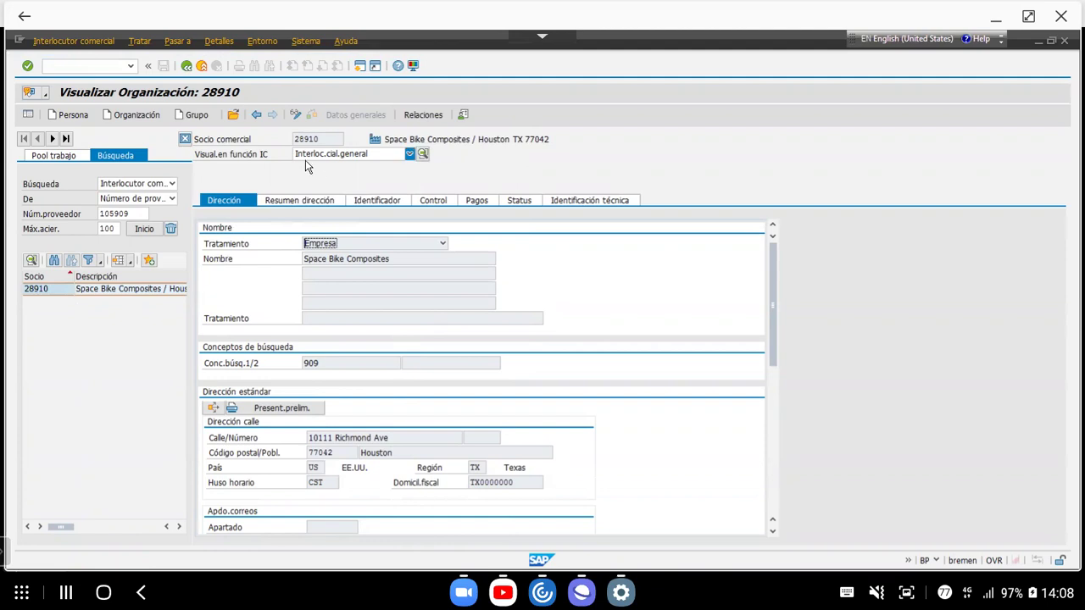
Display Space Bike Composites in the Proveedor role and examine its vendor general data and control data.
{"action": "left_click", "coordinate": [408, 155]}
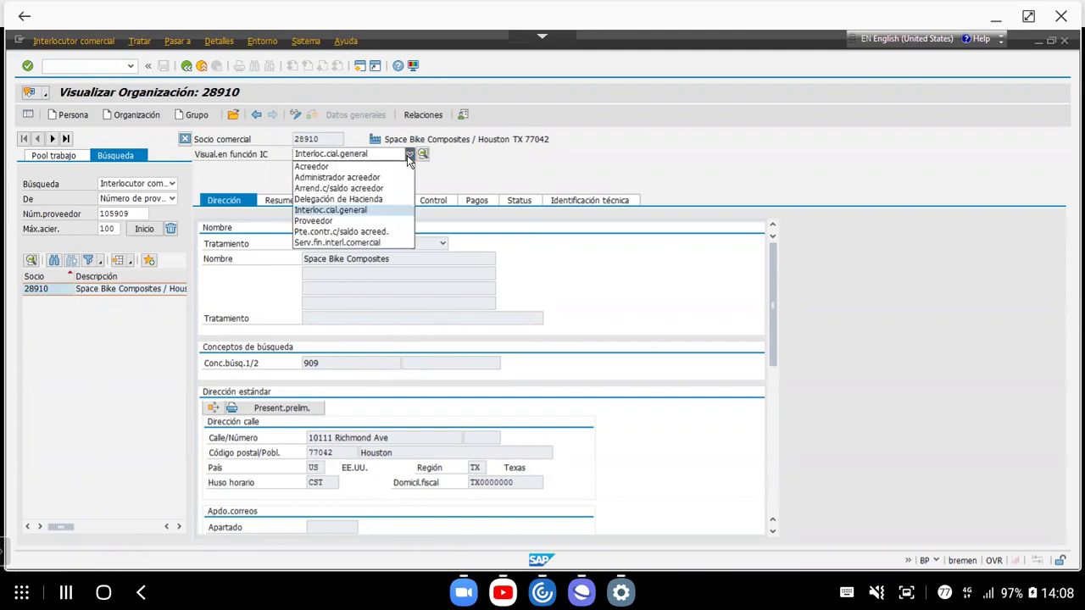
{"action": "left_click", "coordinate": [367, 220]}
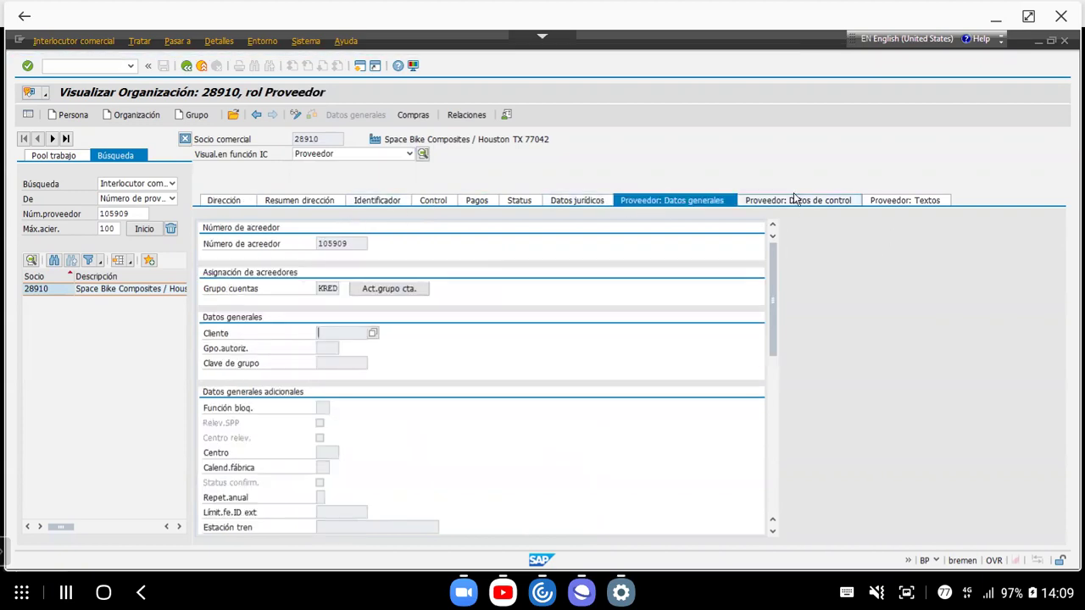
{"action": "left_click", "coordinate": [791, 201]}
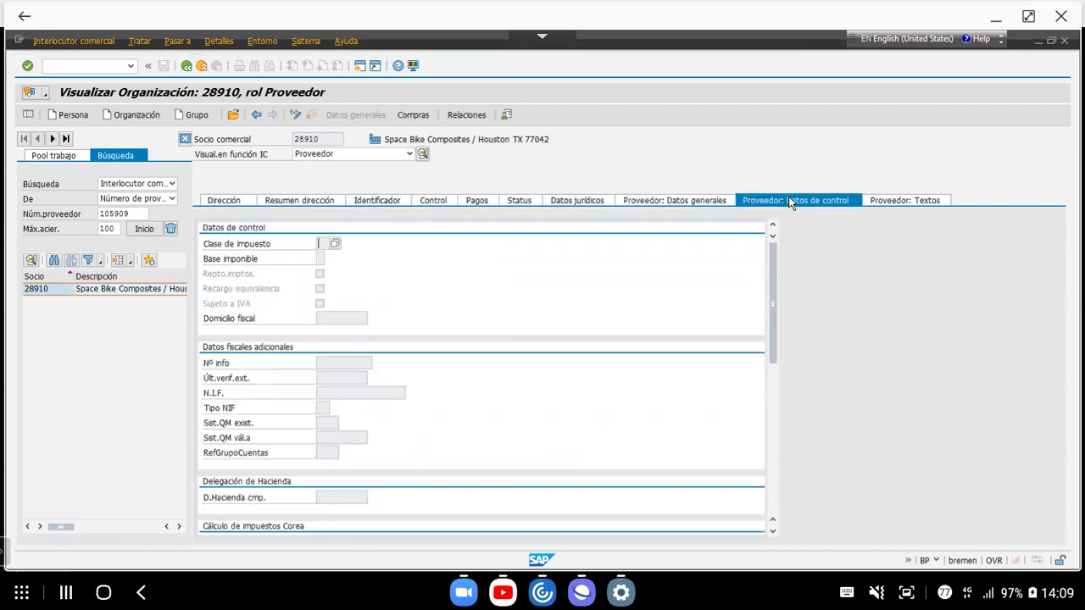
{"action": "left_click", "coordinate": [664, 205]}
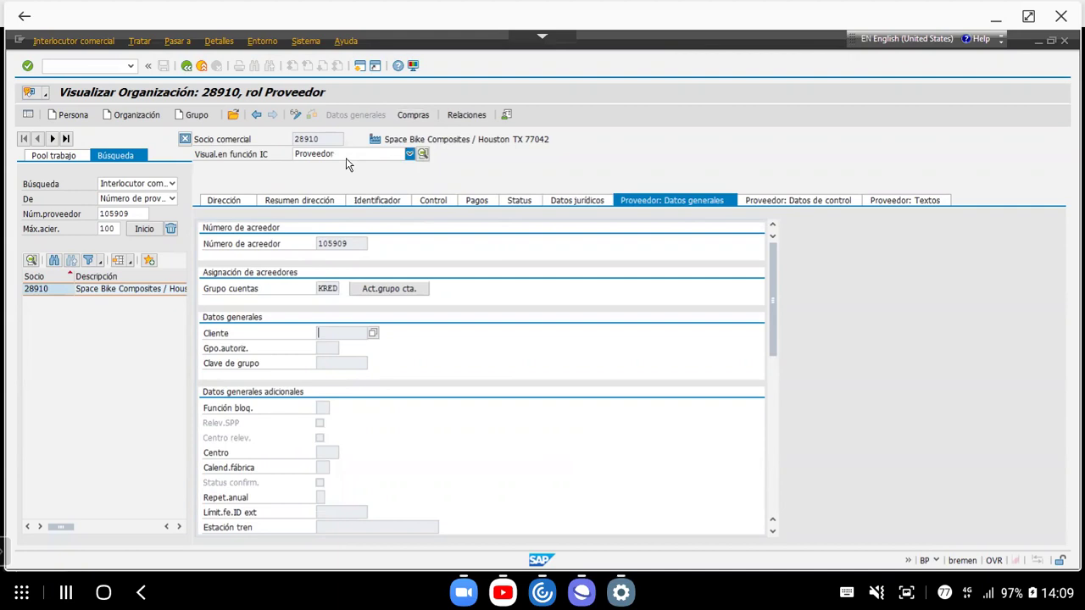
Examine the vendor's purchasing organization data, including Funciones de interlocutor, Datos de compras adicionales and Datos de compras.
{"action": "left_click", "coordinate": [415, 115]}
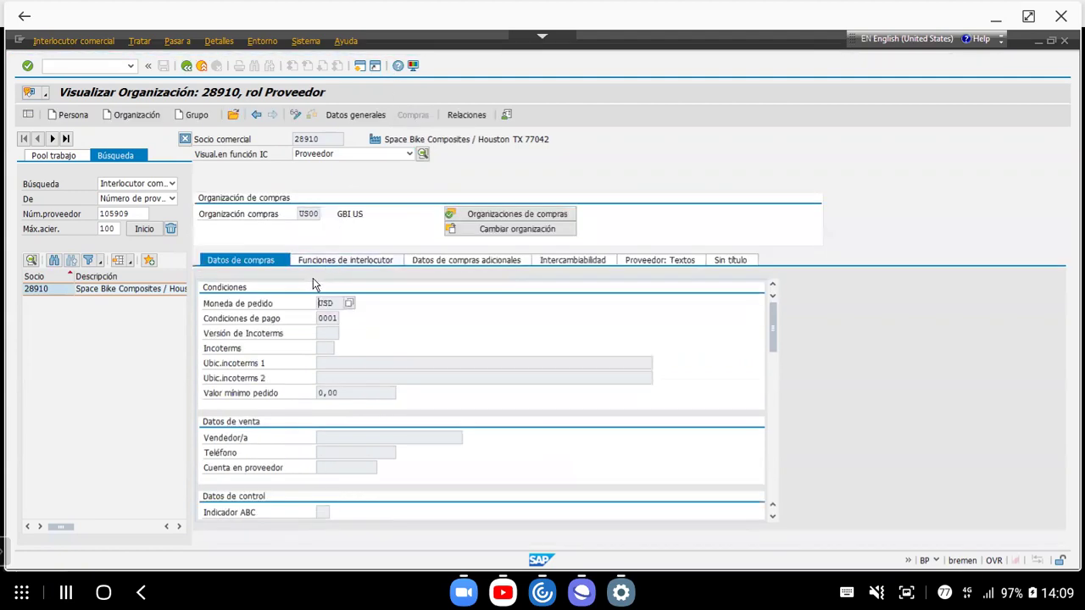
{"action": "left_click", "coordinate": [343, 259]}
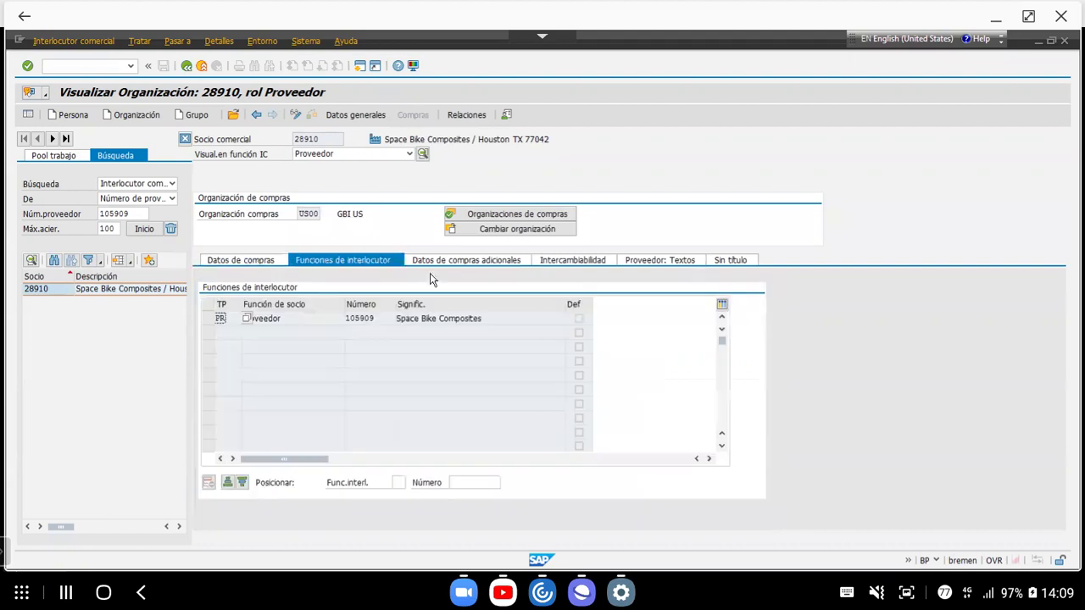
{"action": "left_click", "coordinate": [458, 261]}
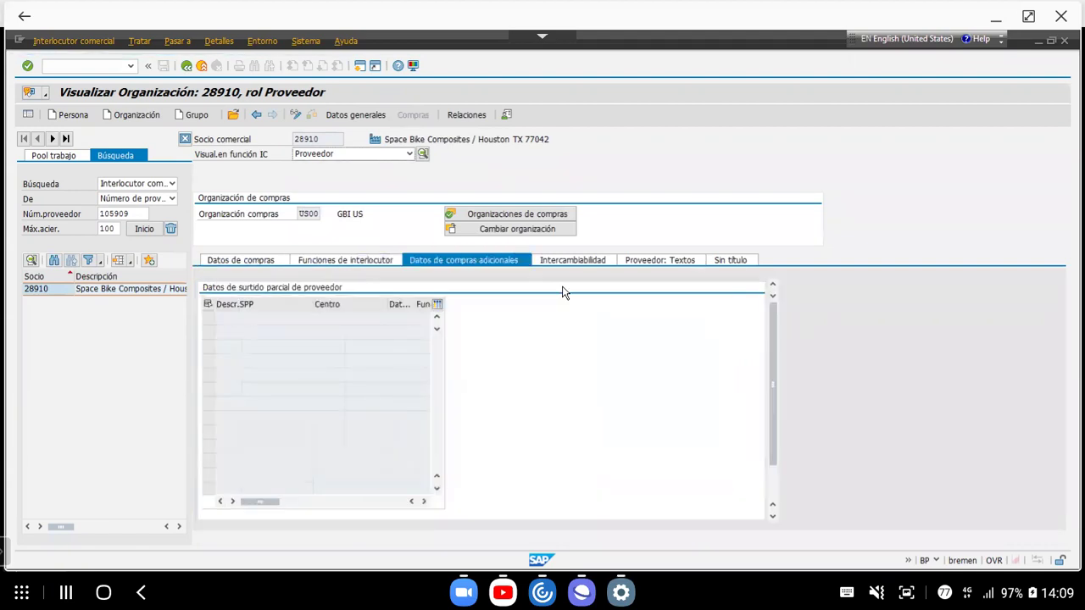
{"action": "left_click", "coordinate": [222, 263]}
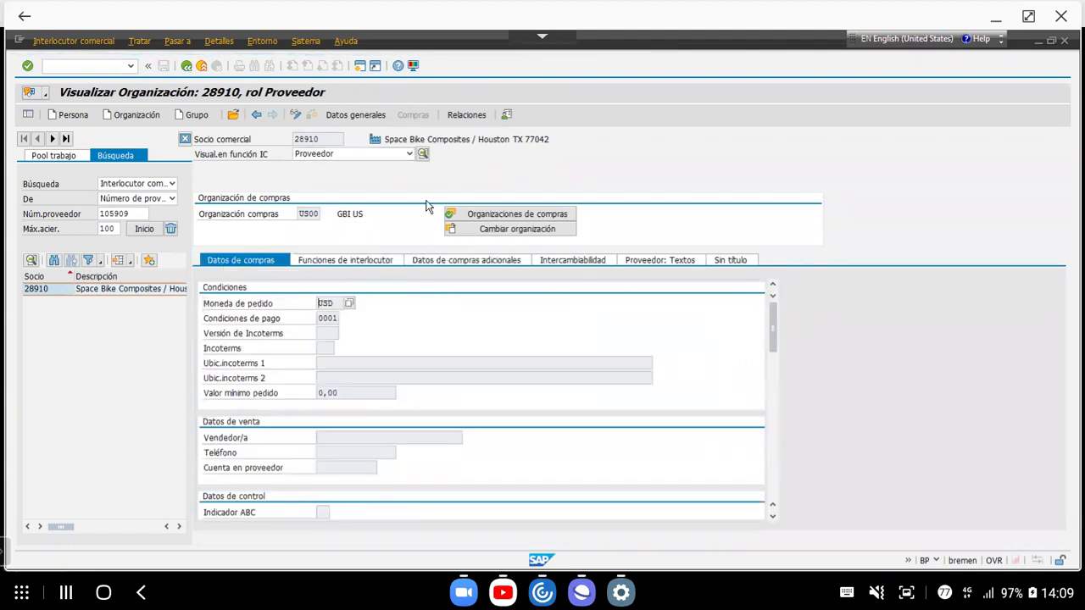
Display Space Bike Composites in the Acreedor role and examine its vendor general, control and company code (Sociedad) data.
{"action": "left_click", "coordinate": [410, 154]}
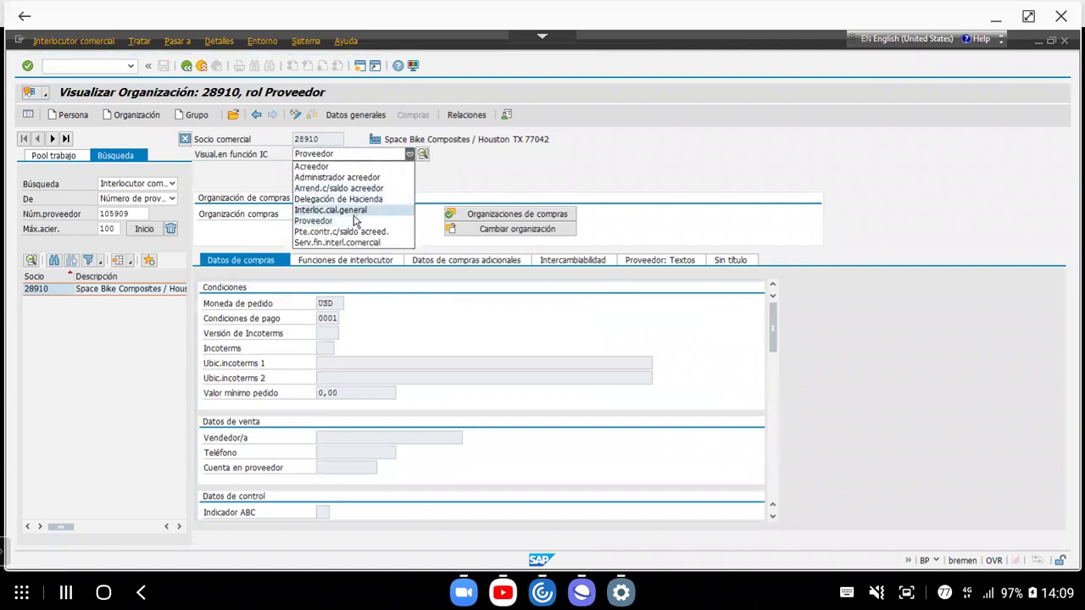
{"action": "left_click", "coordinate": [311, 167]}
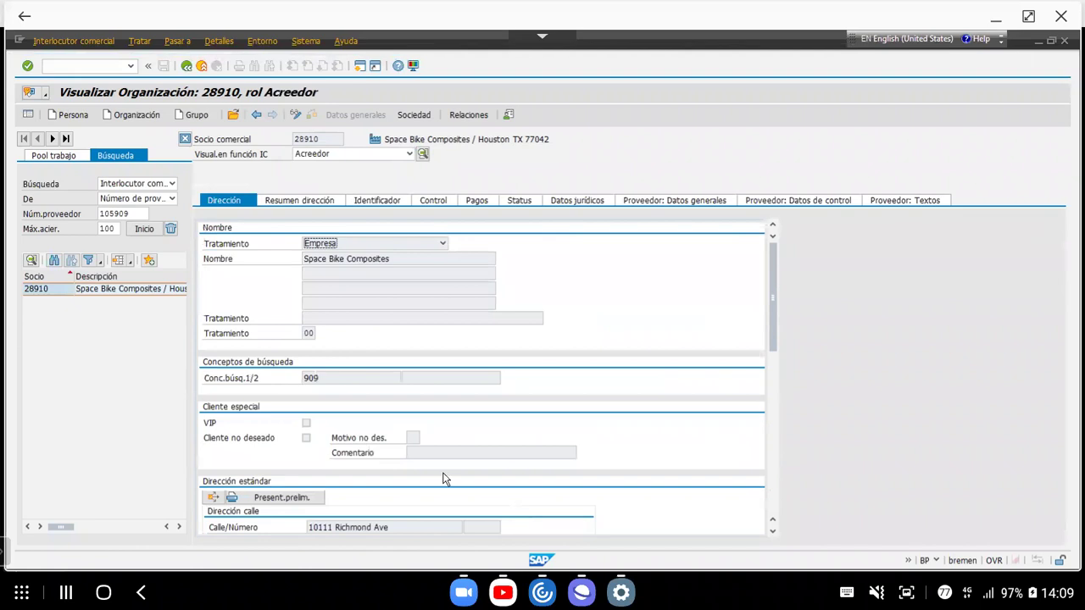
{"action": "left_click", "coordinate": [651, 200]}
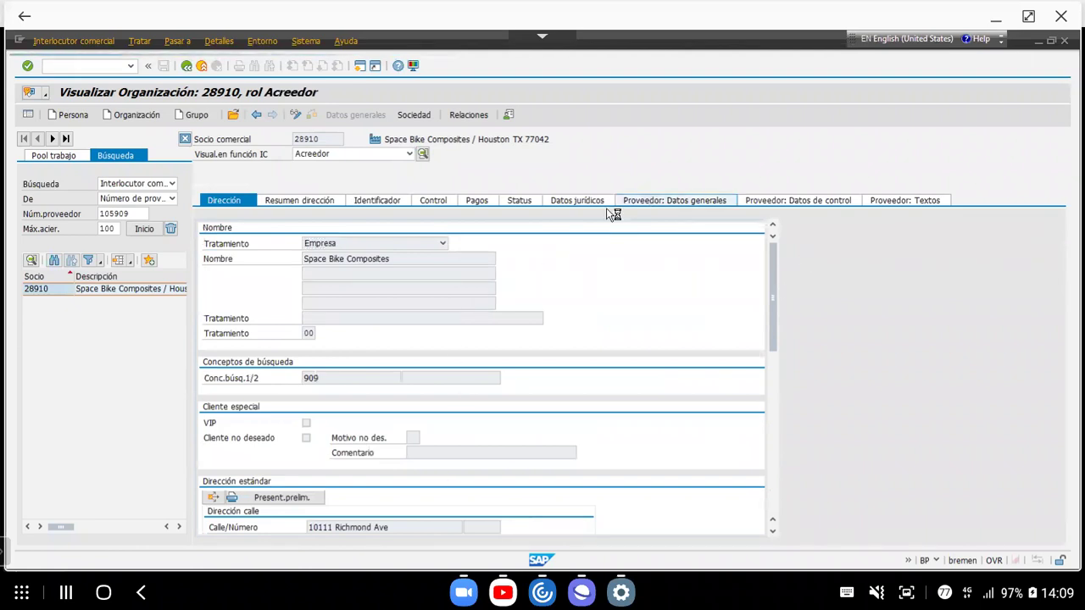
{"action": "left_click", "coordinate": [780, 200]}
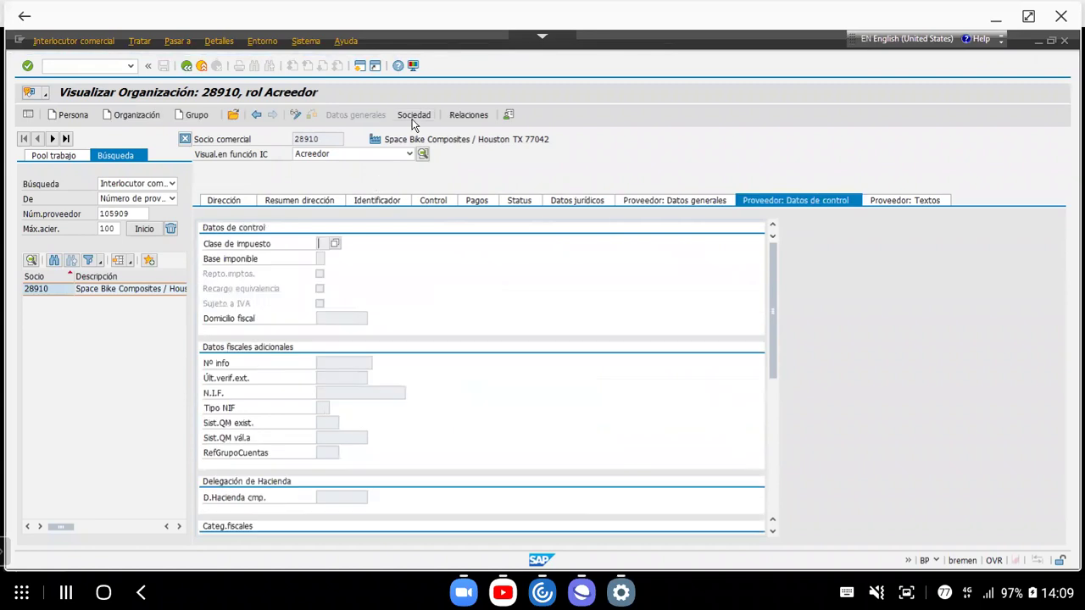
{"action": "left_click", "coordinate": [413, 118]}
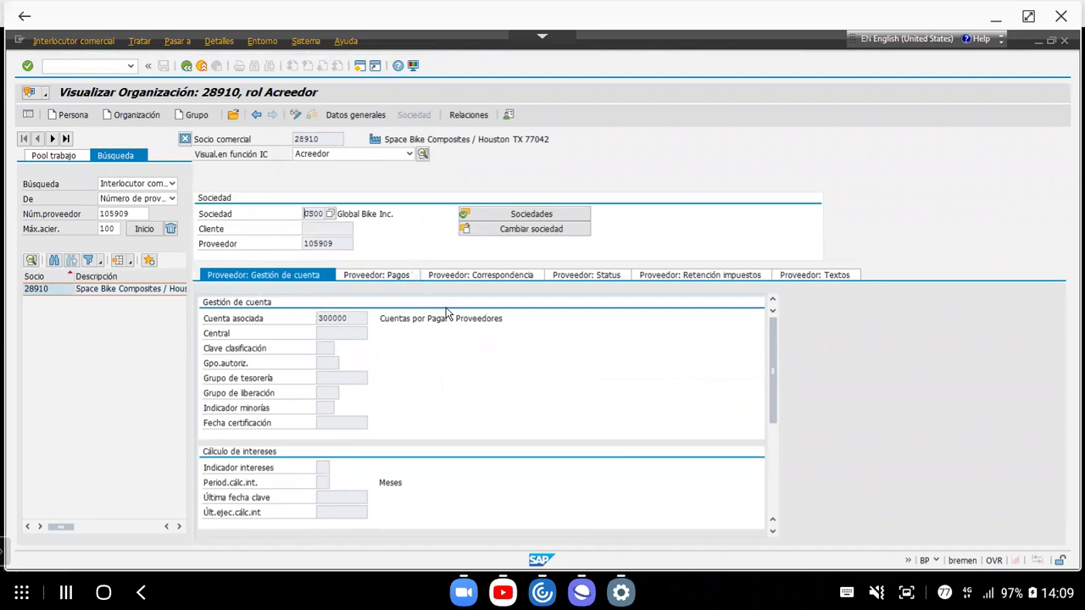
Return to the general data of Space Bike Composites and display the partner in the Interloc.cial.general role.
{"action": "left_click", "coordinate": [411, 154]}
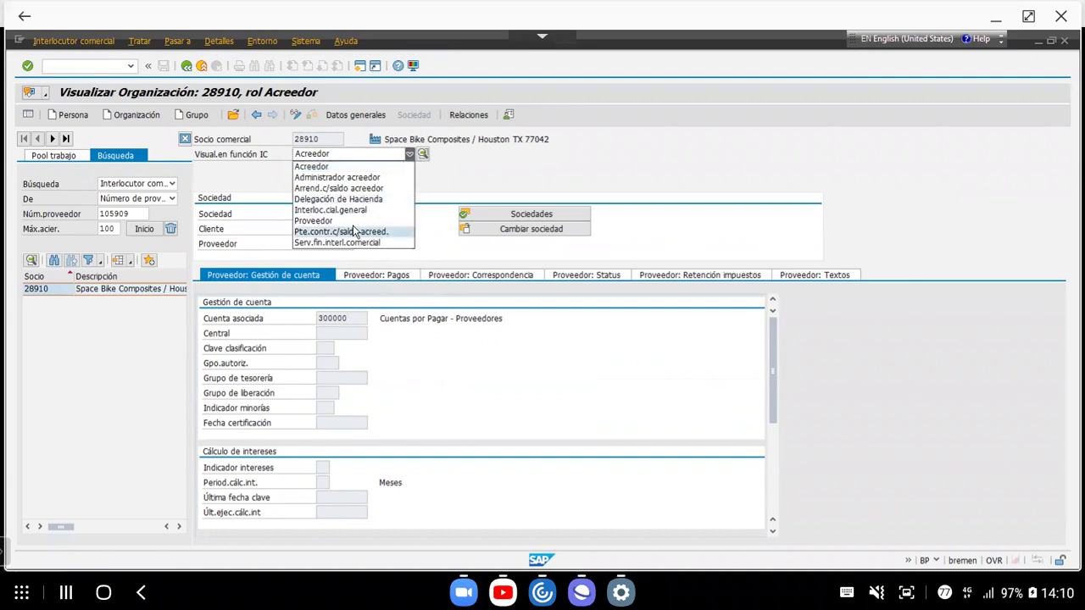
{"action": "left_click", "coordinate": [462, 164]}
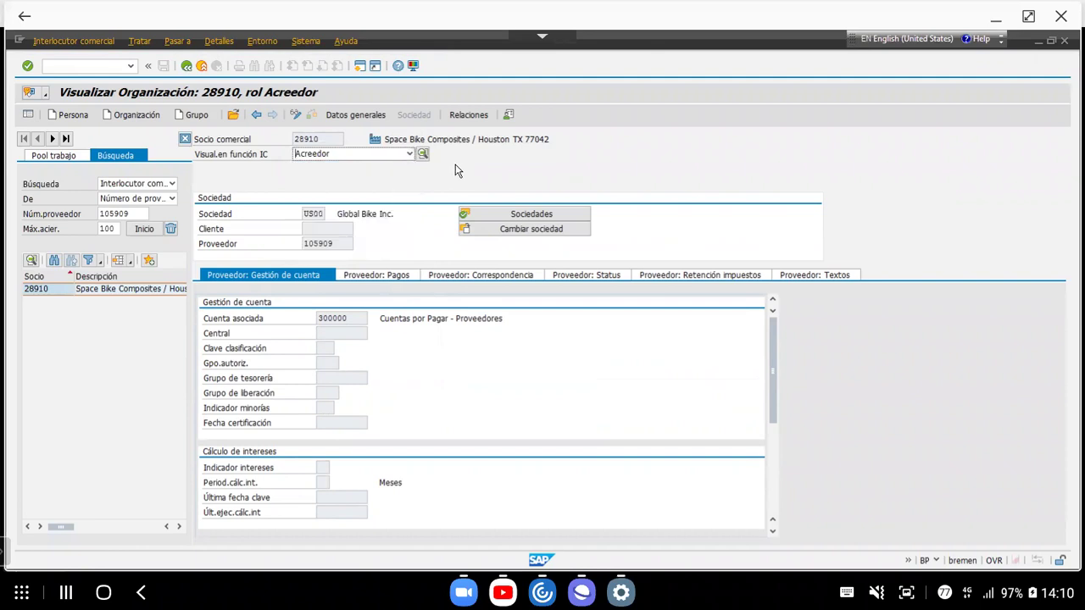
{"action": "left_click", "coordinate": [349, 114]}
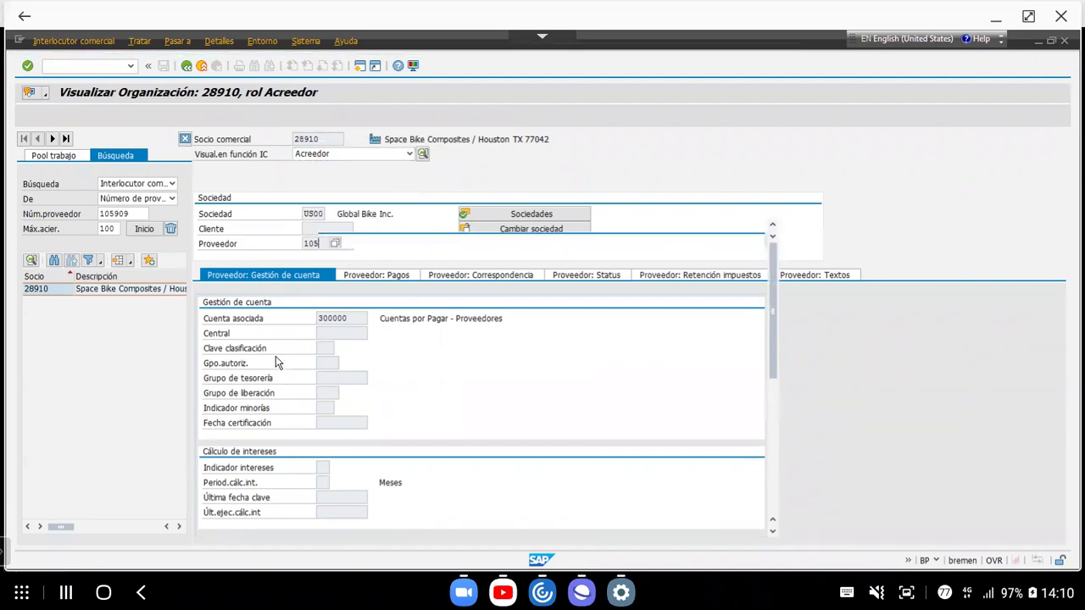
{"action": "left_click", "coordinate": [409, 154]}
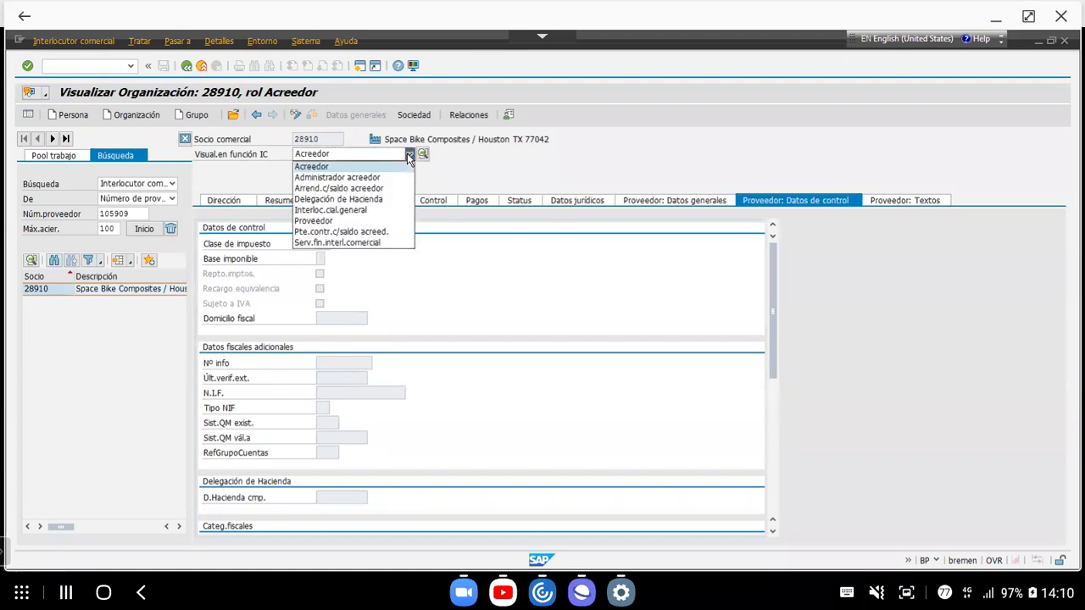
{"action": "left_click", "coordinate": [331, 209]}
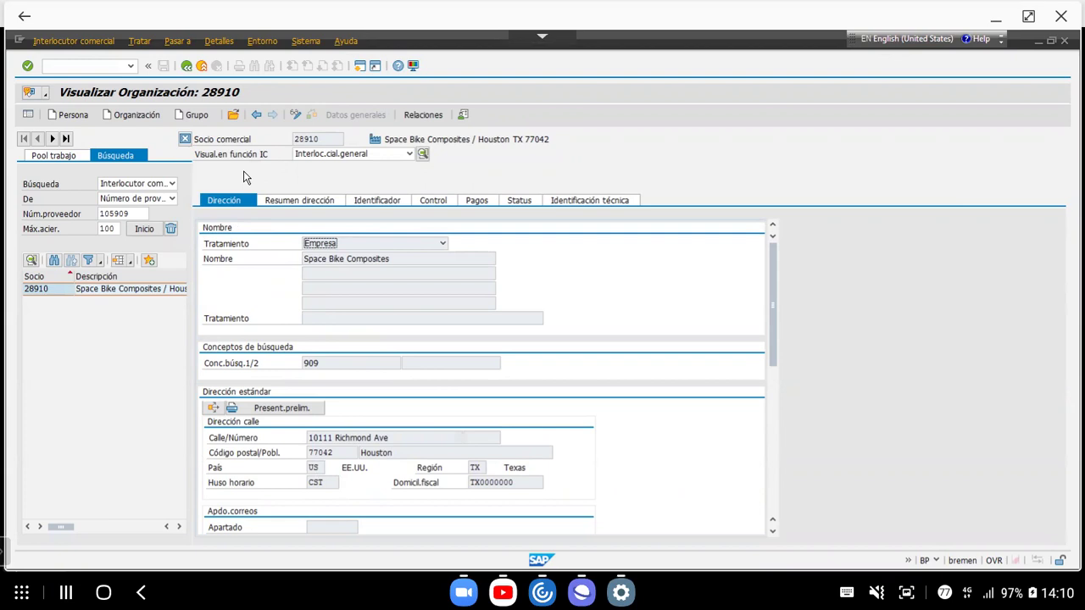
Start creating an organization with Tratamiento Empresa, name "Empresa XYZ 1056" and search term 1056.
{"action": "left_click", "coordinate": [126, 112]}
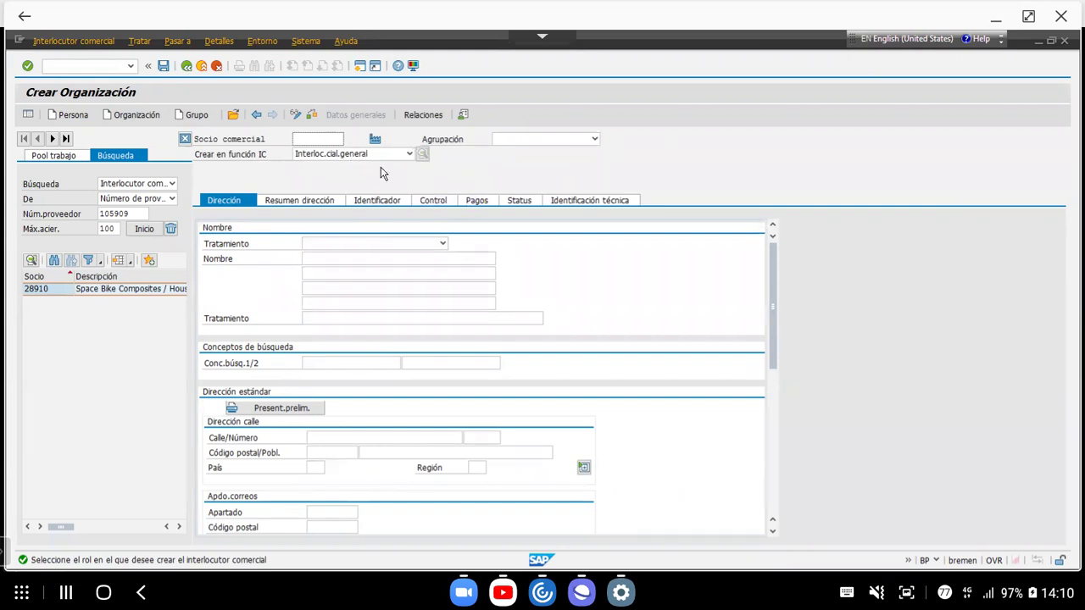
{"action": "left_click", "coordinate": [441, 245]}
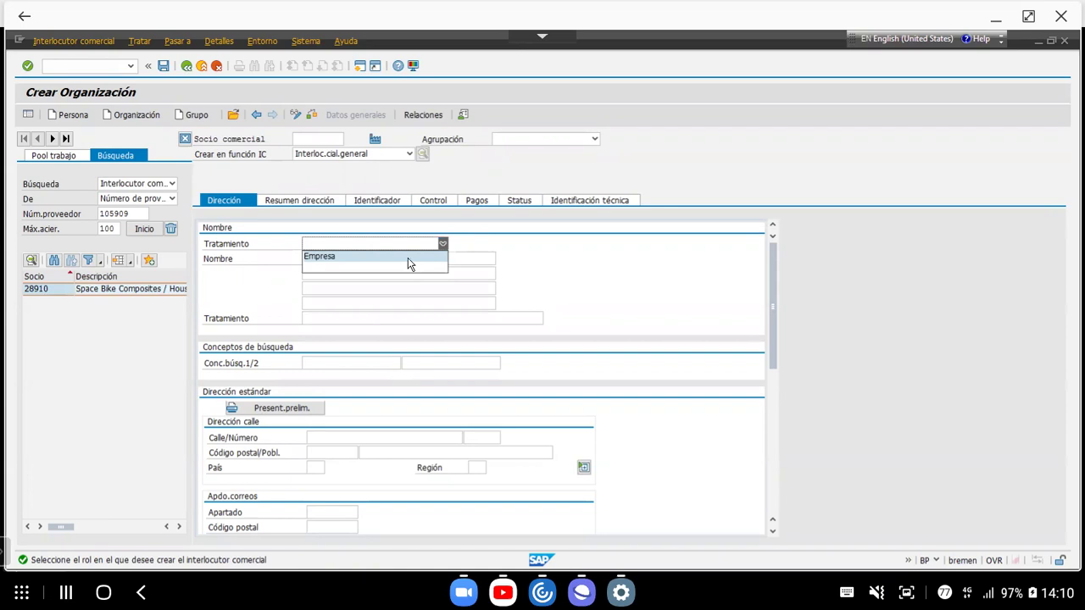
{"action": "left_click", "coordinate": [408, 258]}
{"action": "left_click", "coordinate": [326, 259]}
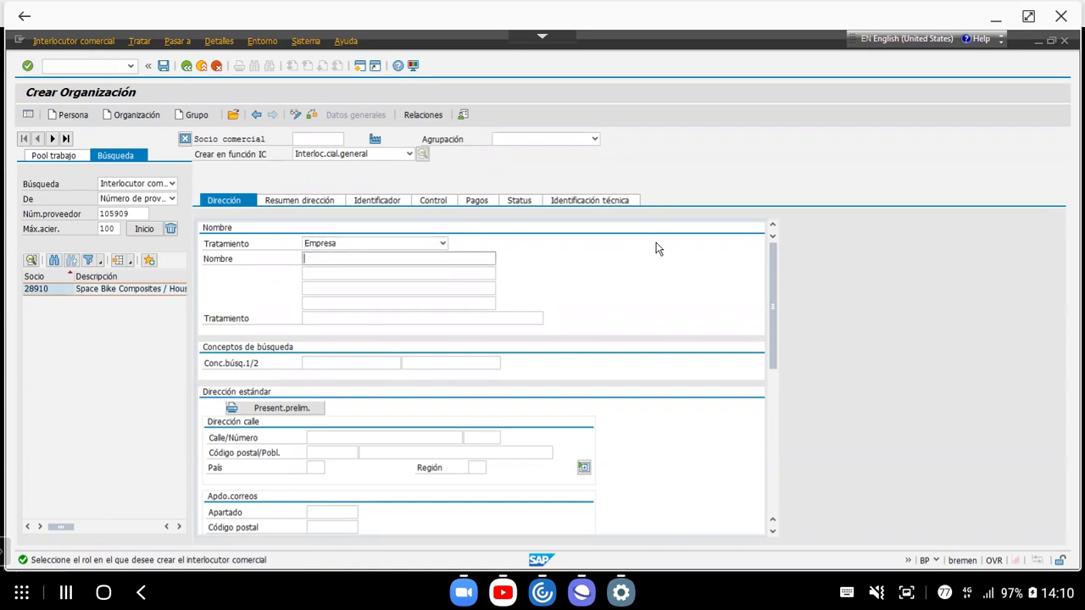
{"action": "type", "text": "Empresa XYZ 1056"}
{"action": "left_click", "coordinate": [375, 363]}
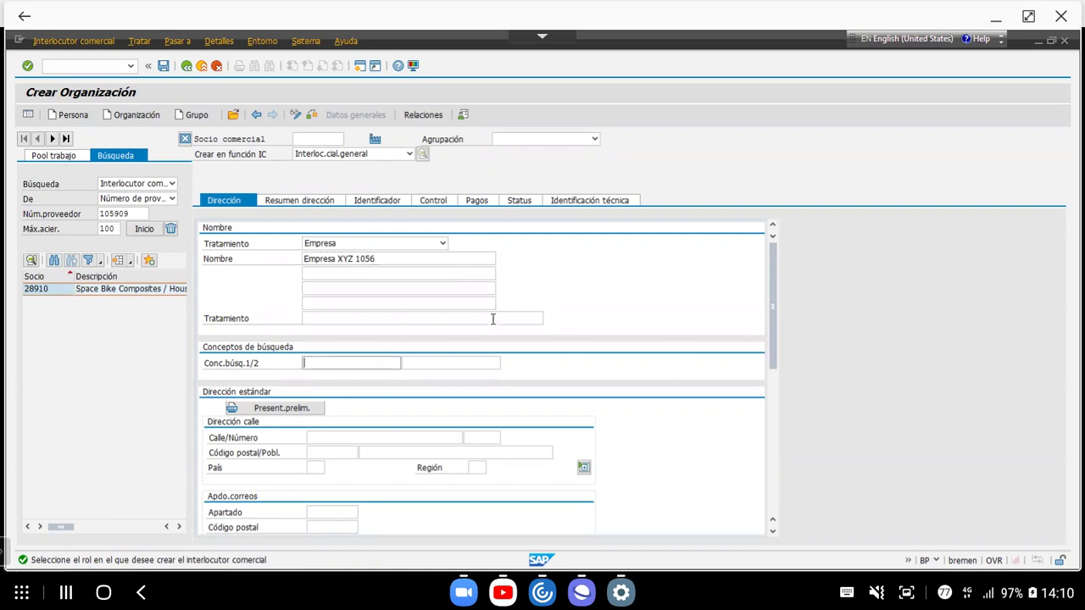
{"action": "type", "text": "1056"}
Review the new organization's Dirección and Control data and save the business partner.
{"action": "scroll", "coordinate": [466, 365], "scroll_direction": "down", "scroll_amount": 10}
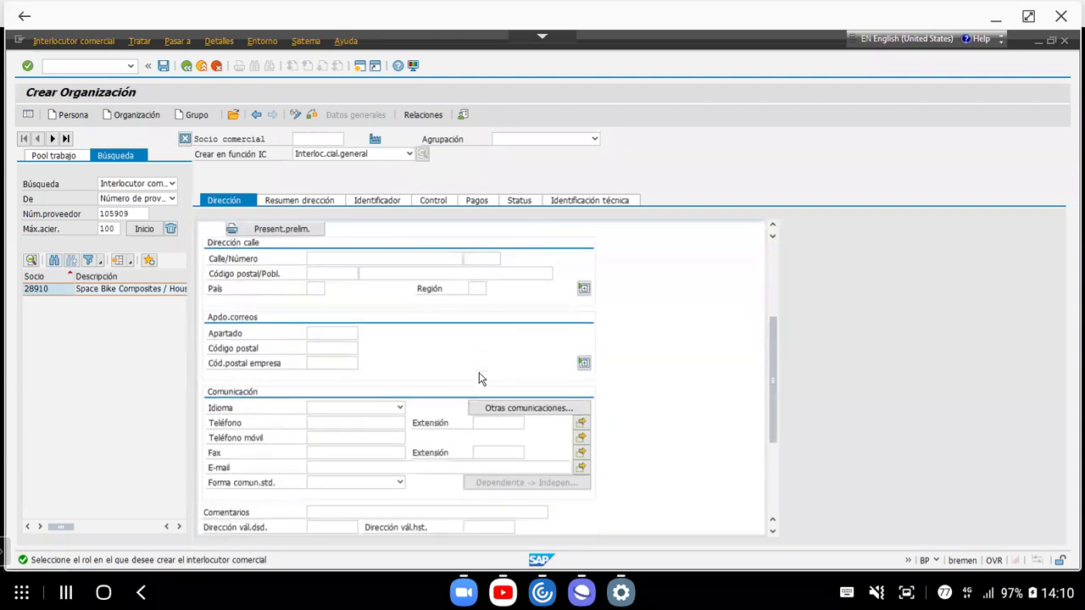
{"action": "scroll", "coordinate": [462, 392], "scroll_direction": "up", "scroll_amount": 10}
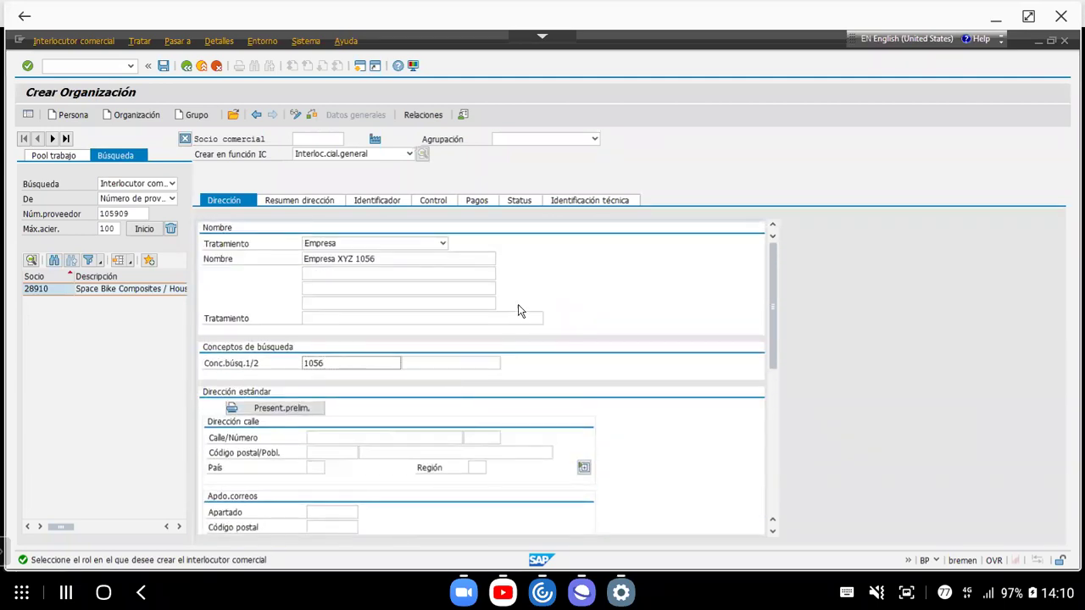
{"action": "scroll", "coordinate": [516, 356], "scroll_direction": "down", "scroll_amount": 10}
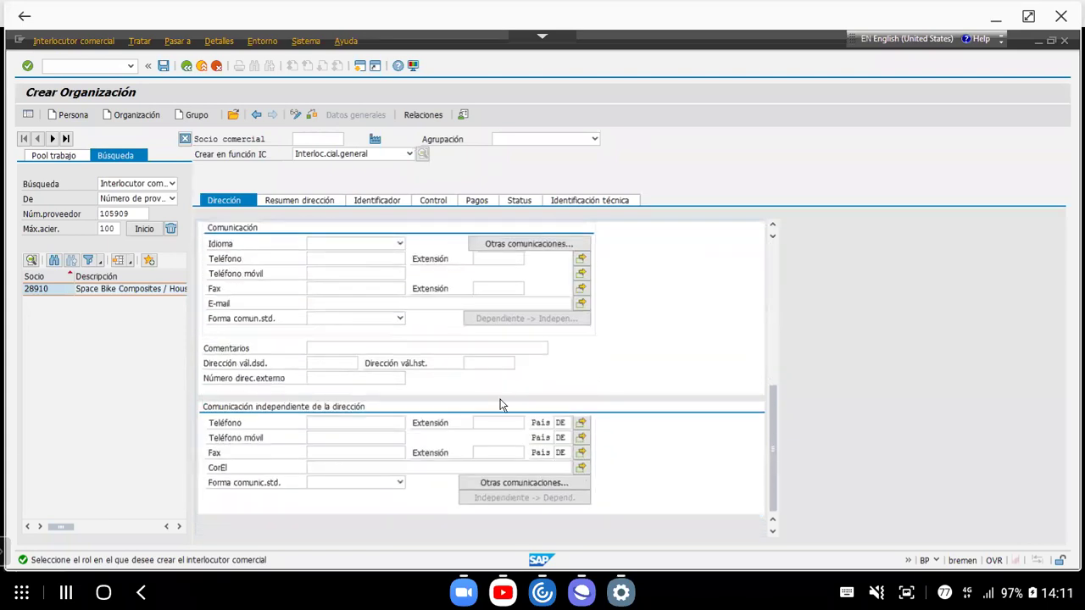
{"action": "scroll", "coordinate": [502, 401], "scroll_direction": "up", "scroll_amount": 10}
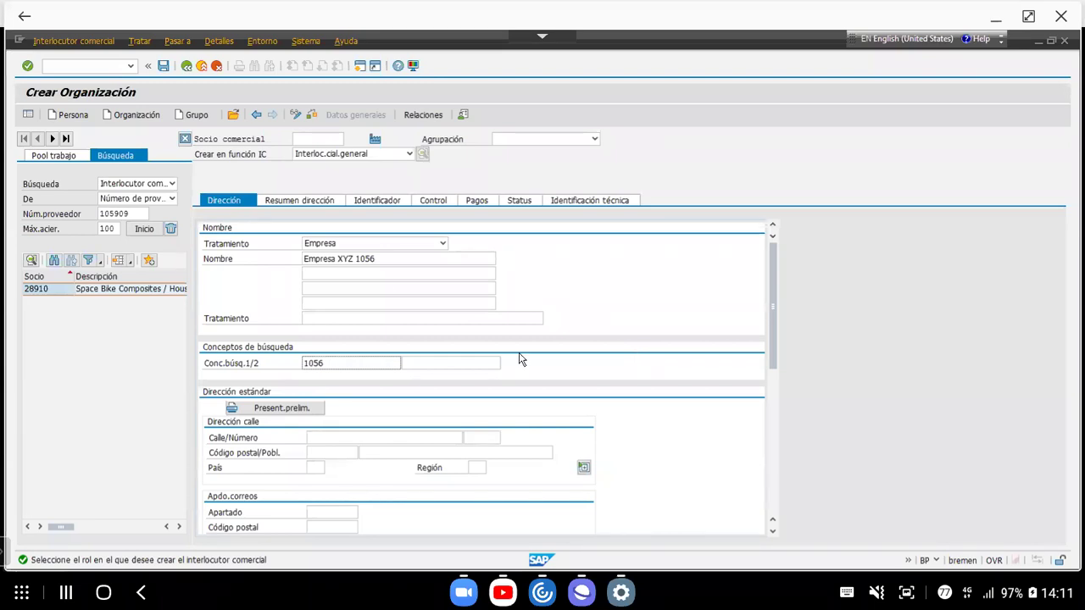
{"action": "left_click", "coordinate": [280, 208]}
{"action": "left_click", "coordinate": [366, 203]}
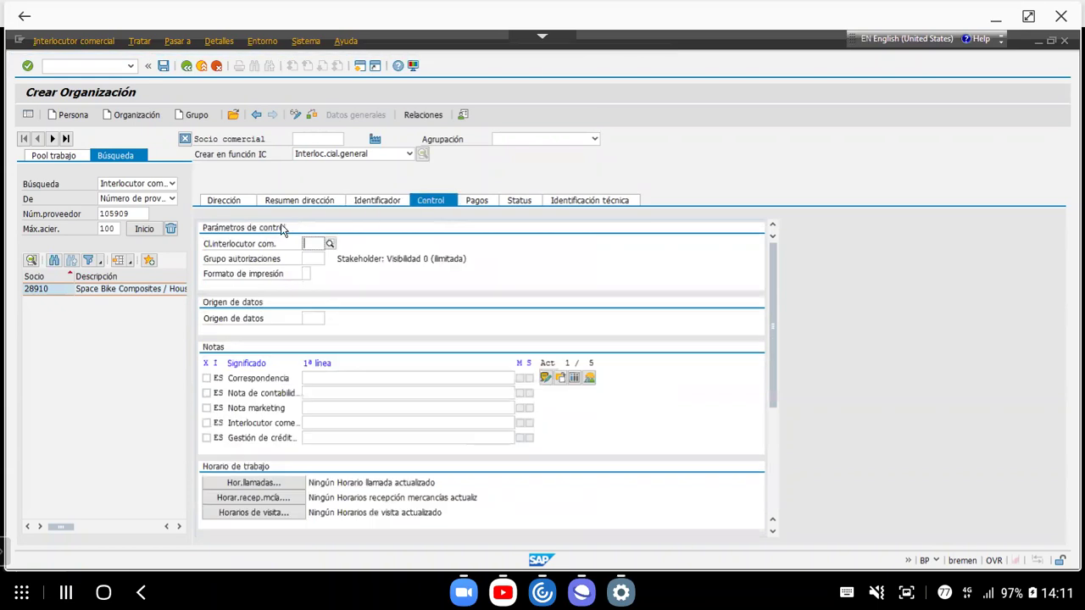
{"action": "left_click", "coordinate": [224, 201]}
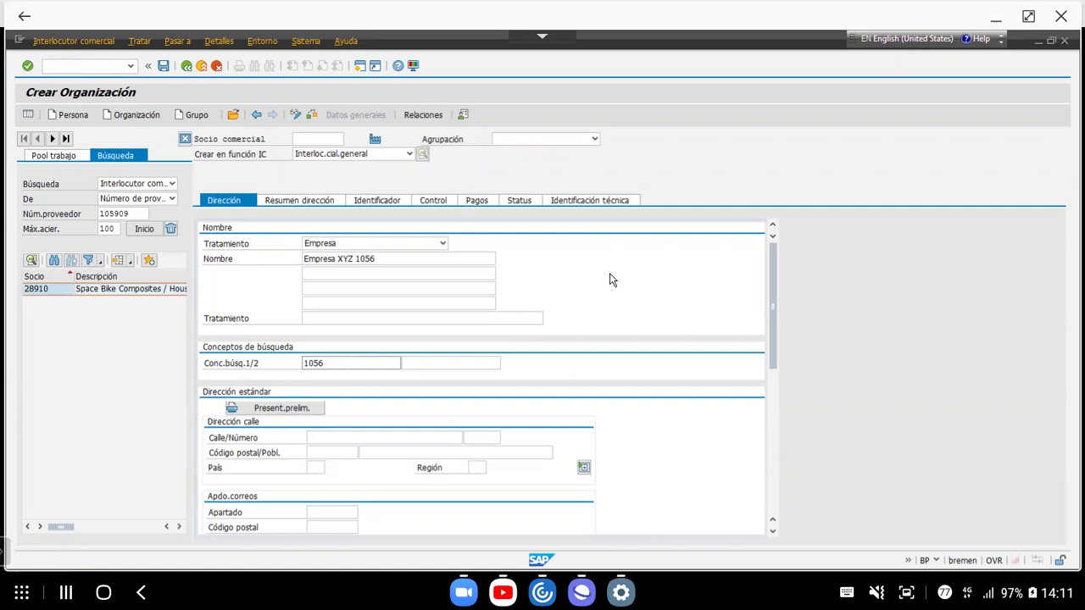
{"action": "left_click", "coordinate": [165, 66]}
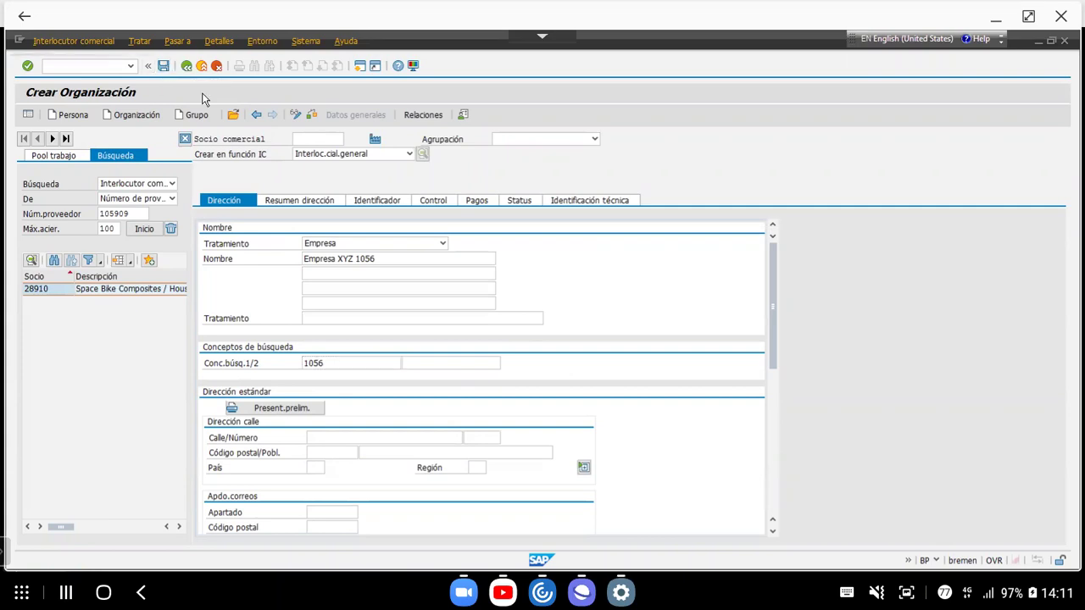
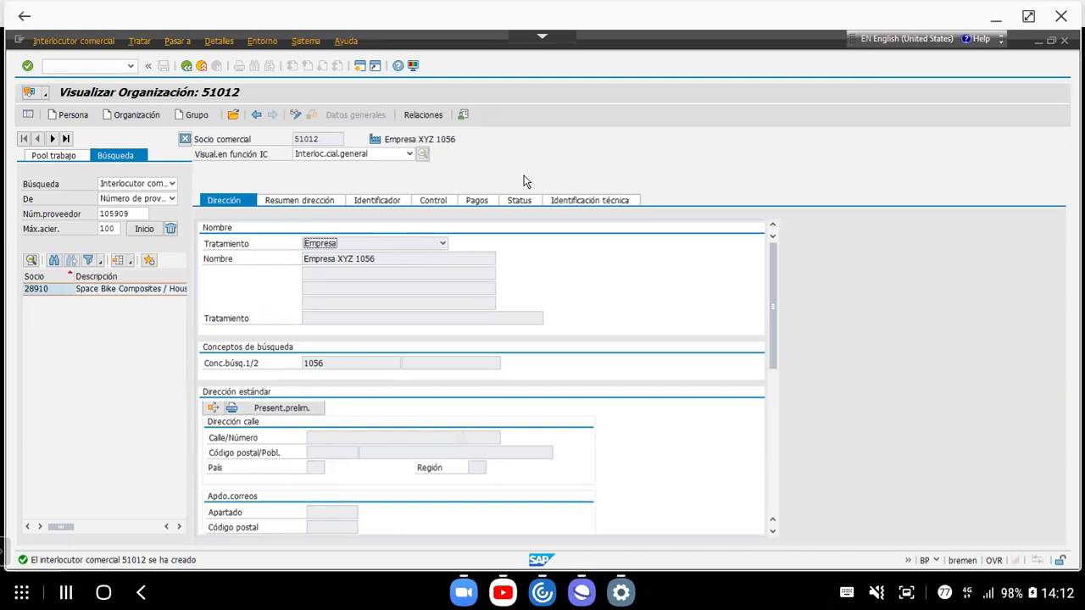
Switch Empresa XYZ 1056 to change mode and select the second Acreedor entry as its role.
{"action": "left_click", "coordinate": [295, 115]}
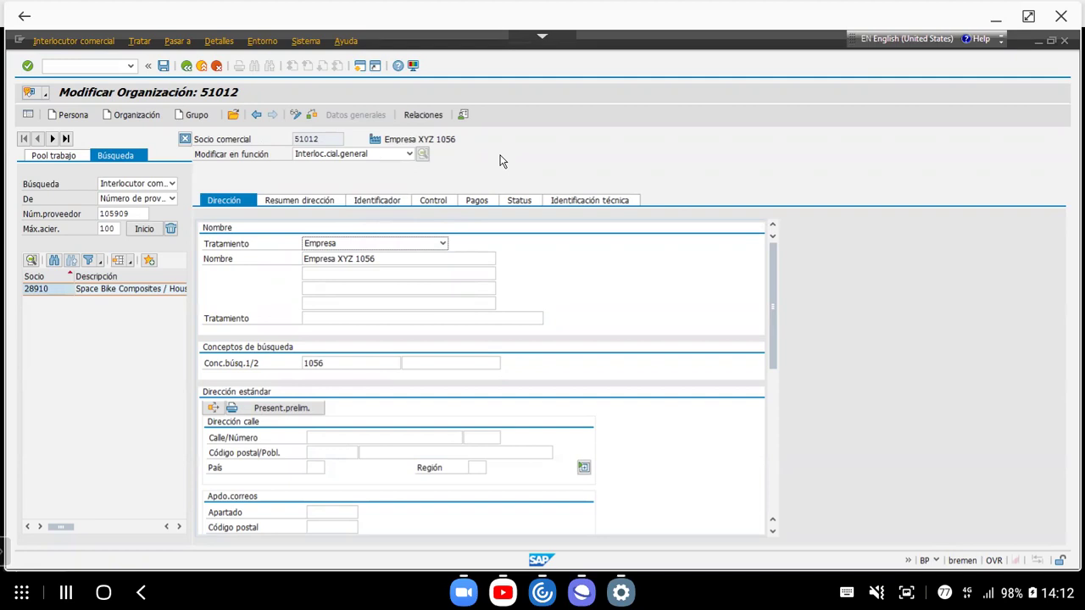
{"action": "left_click", "coordinate": [410, 155]}
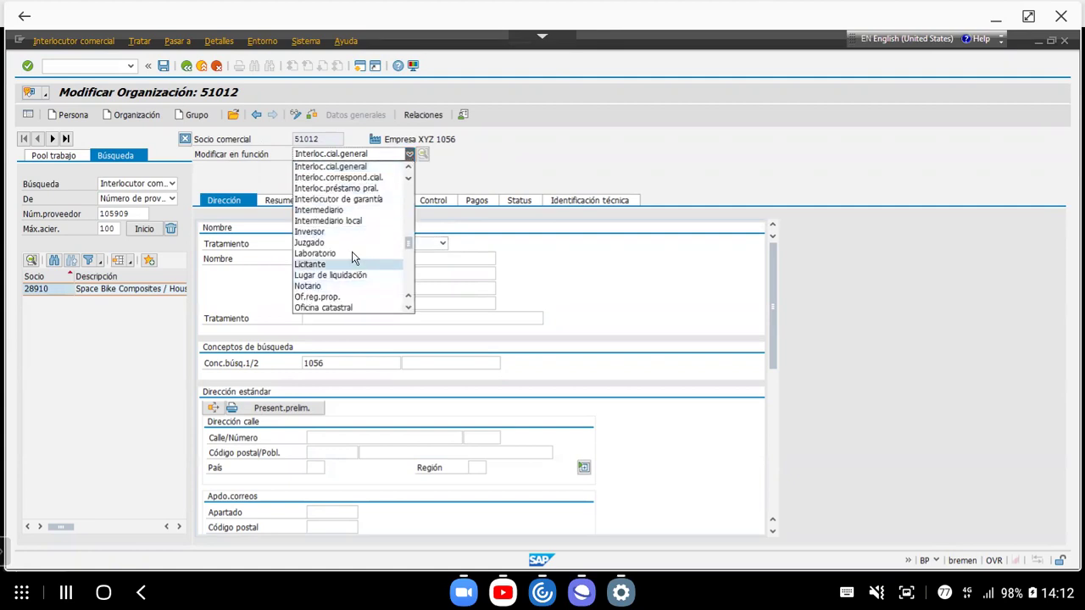
{"action": "scroll", "coordinate": [346, 248], "scroll_direction": "up", "scroll_amount": 10}
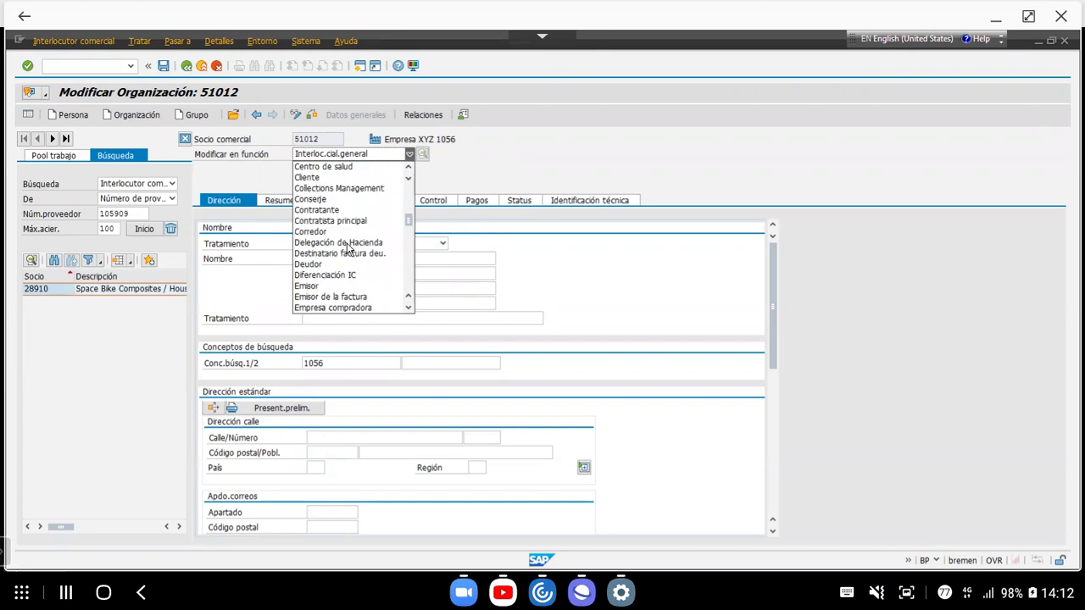
{"action": "scroll", "coordinate": [347, 248], "scroll_direction": "up", "scroll_amount": 10}
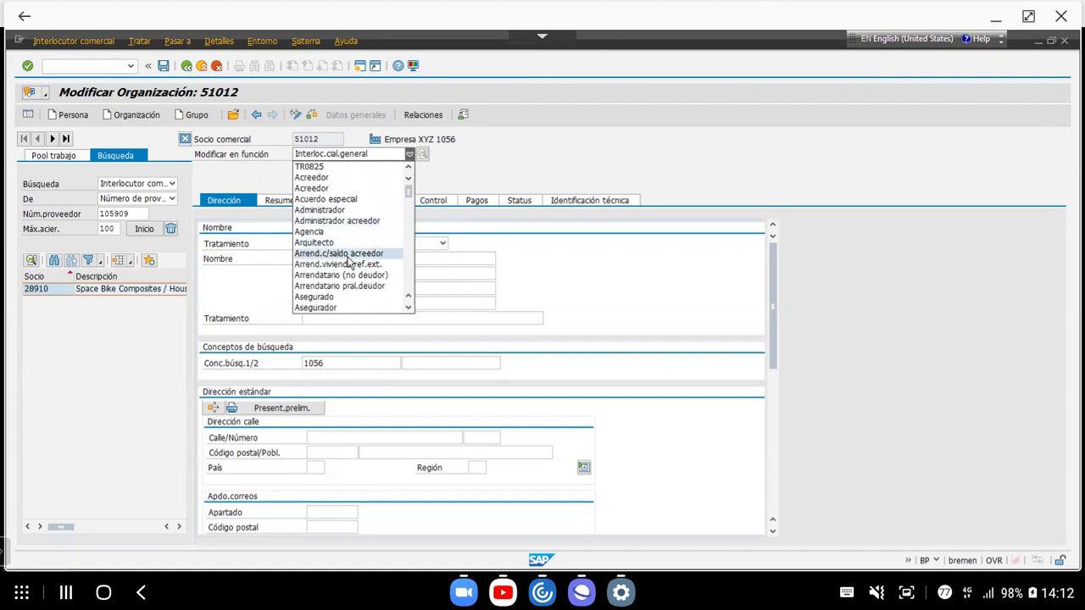
{"action": "scroll", "coordinate": [361, 265], "scroll_direction": "down", "scroll_amount": 1}
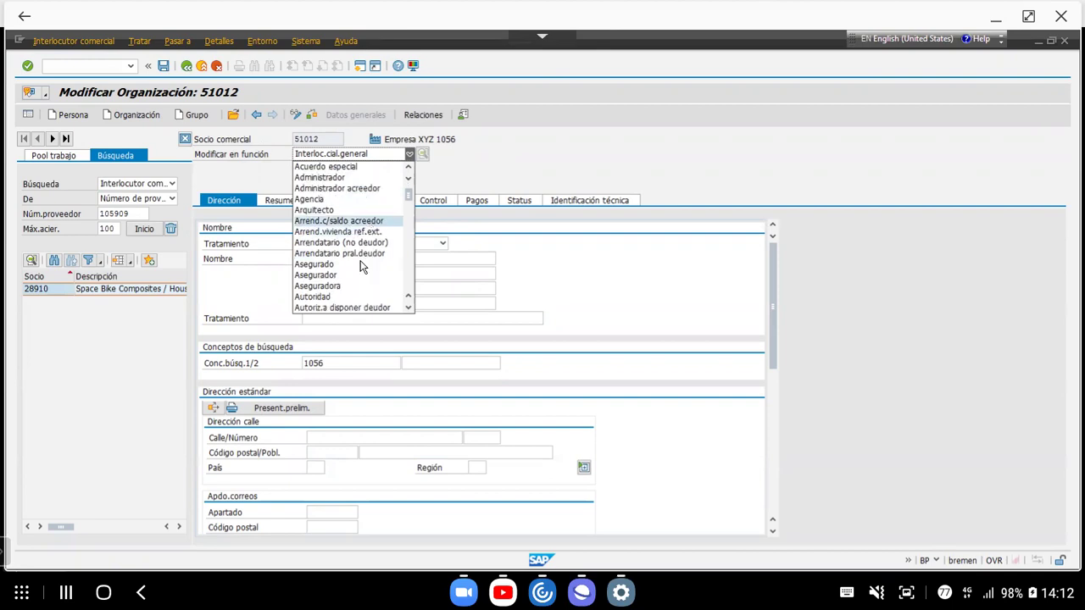
{"action": "scroll", "coordinate": [360, 268], "scroll_direction": "up", "scroll_amount": 1}
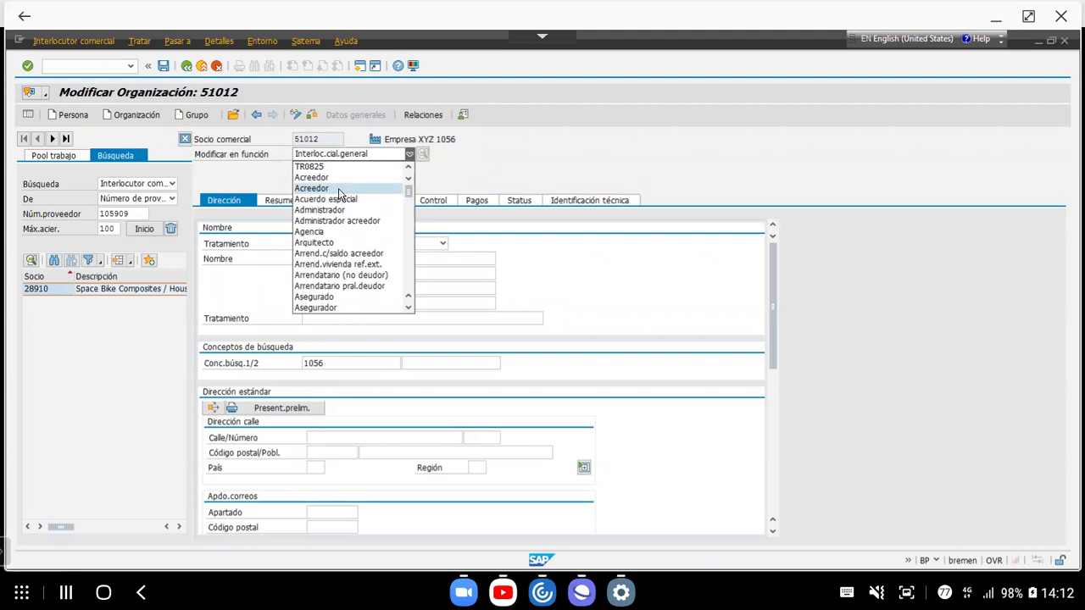
{"action": "left_click", "coordinate": [338, 188]}
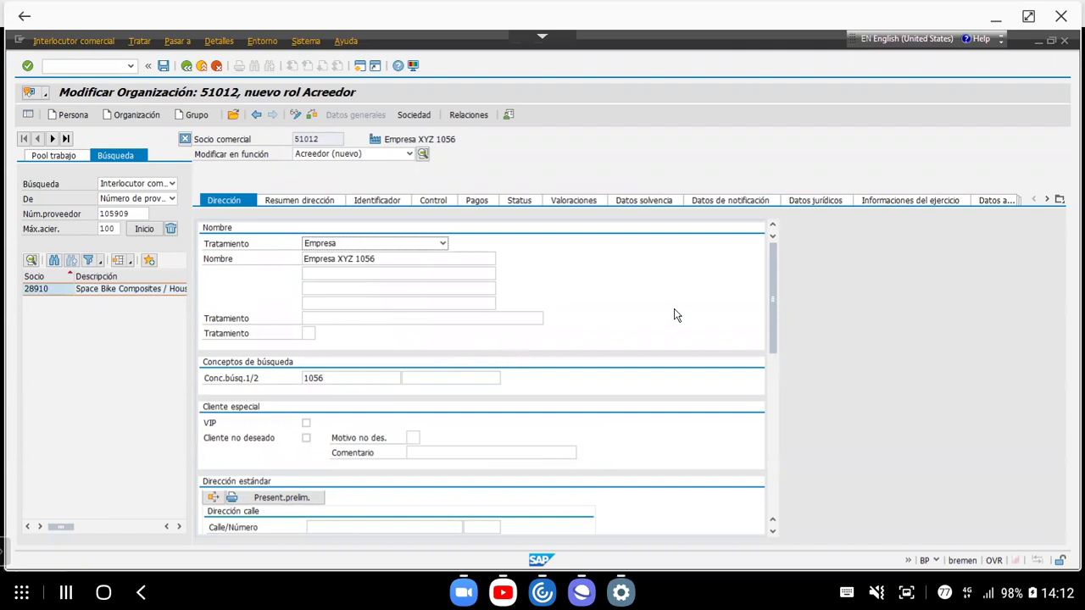
Examine the Dirección fields and the further data sections offered by this Acreedor role.
{"action": "scroll", "coordinate": [568, 392], "scroll_direction": "down", "scroll_amount": 1}
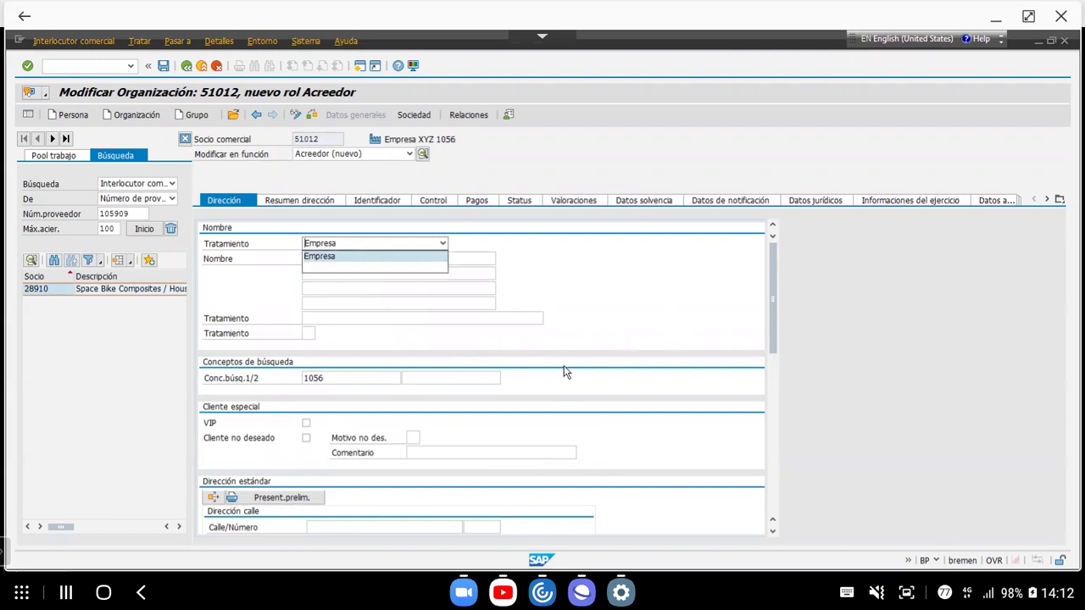
{"action": "left_click", "coordinate": [630, 379]}
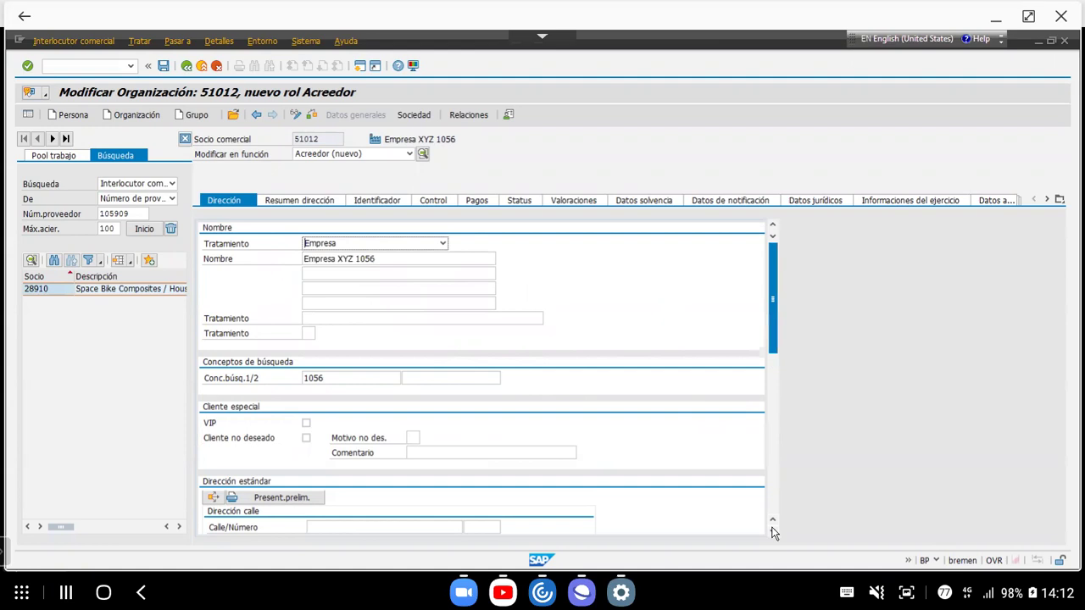
{"action": "left_click", "coordinate": [773, 532]}
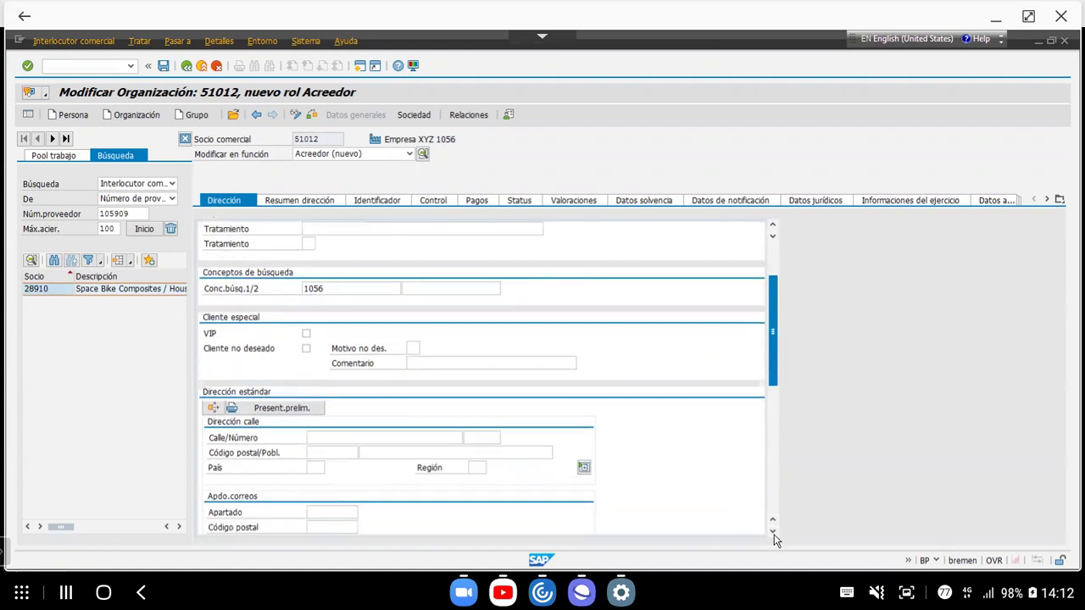
{"action": "left_click_drag", "start_coordinate": [773, 533], "coordinate": [776, 286]}
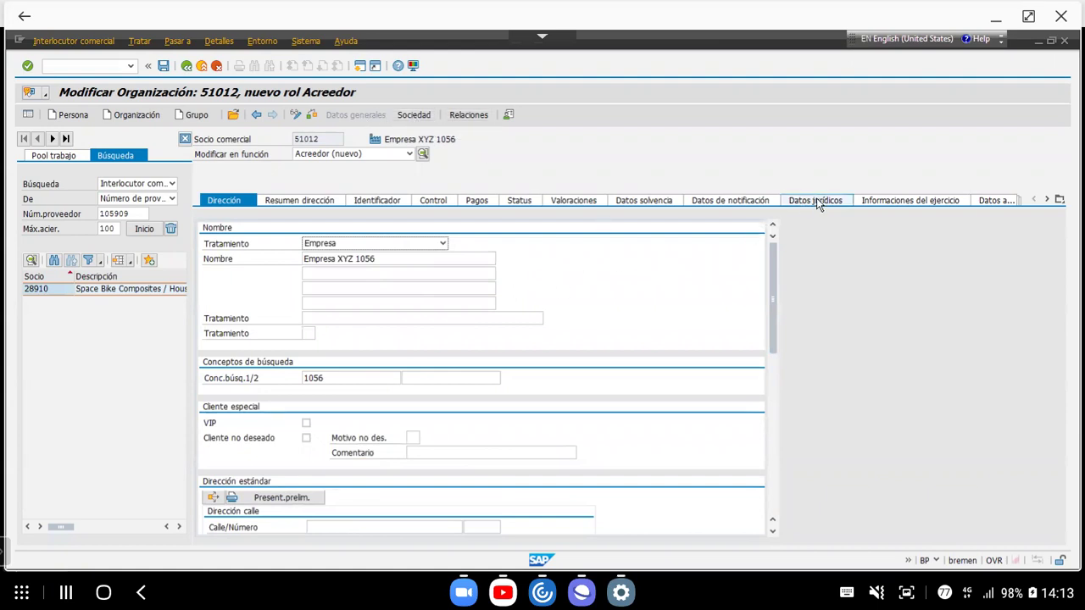
{"action": "left_click", "coordinate": [1050, 201]}
{"action": "left_click", "coordinate": [1051, 202]}
{"action": "left_click", "coordinate": [1050, 202]}
{"action": "left_click", "coordinate": [1051, 202]}
{"action": "left_click", "coordinate": [1051, 202]}
{"action": "left_click", "coordinate": [1050, 201]}
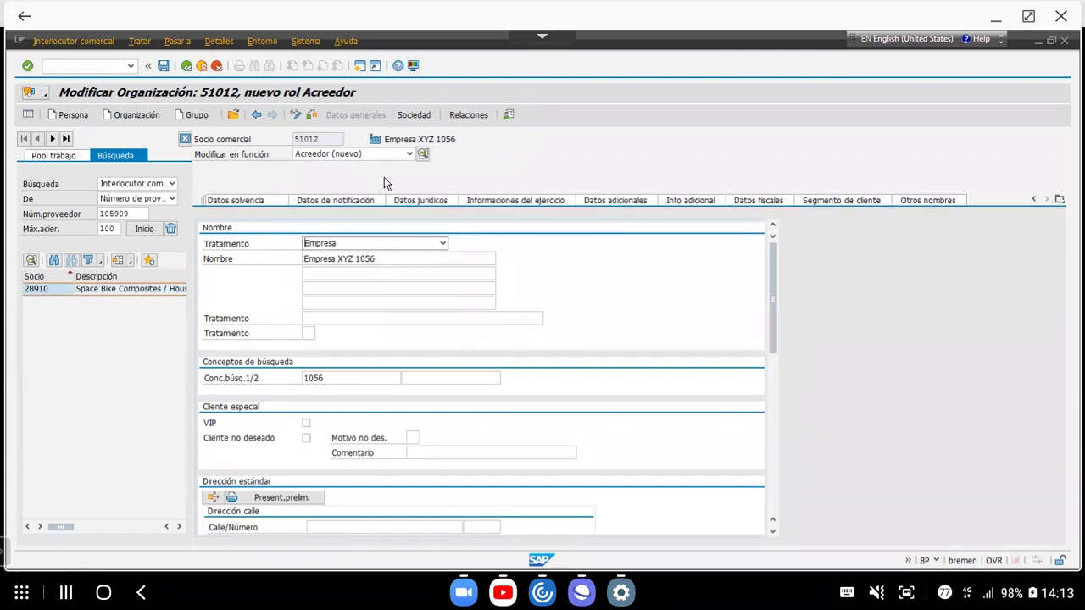
Change the partner to the other Acreedor role without saving the modifications, and review its Dirección fields and the role selection.
{"action": "left_click", "coordinate": [406, 158]}
{"action": "scroll", "coordinate": [411, 168], "scroll_direction": "up", "scroll_amount": 1}
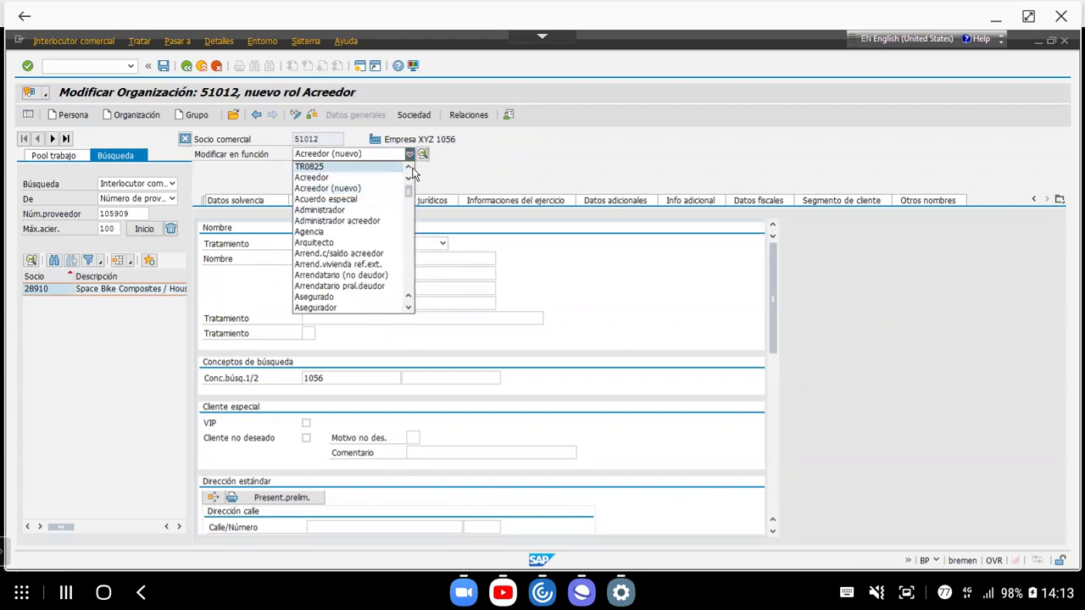
{"action": "left_click", "coordinate": [364, 178]}
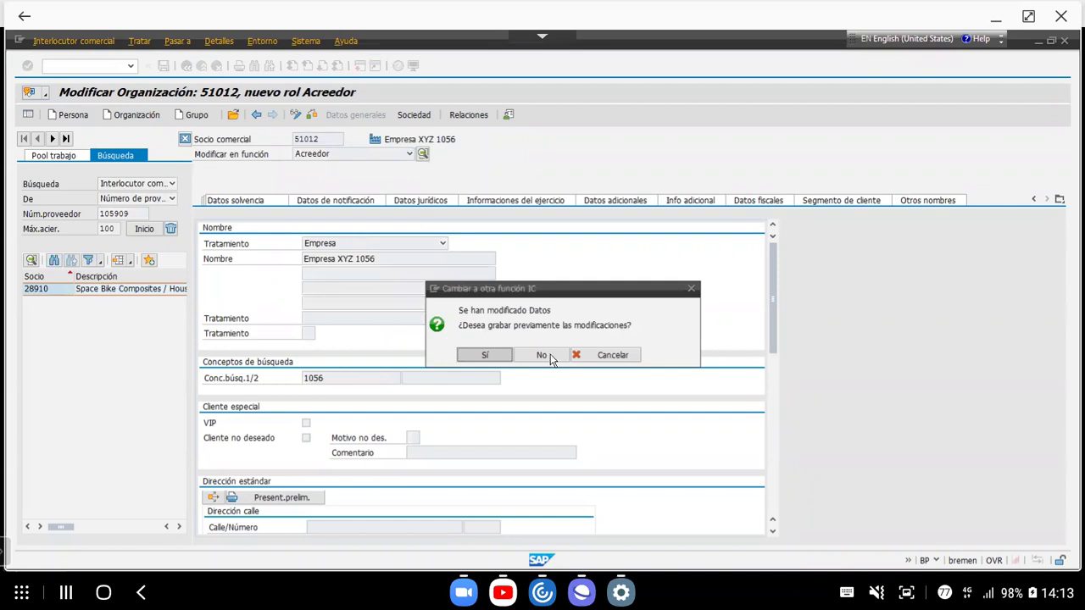
{"action": "left_click", "coordinate": [545, 359]}
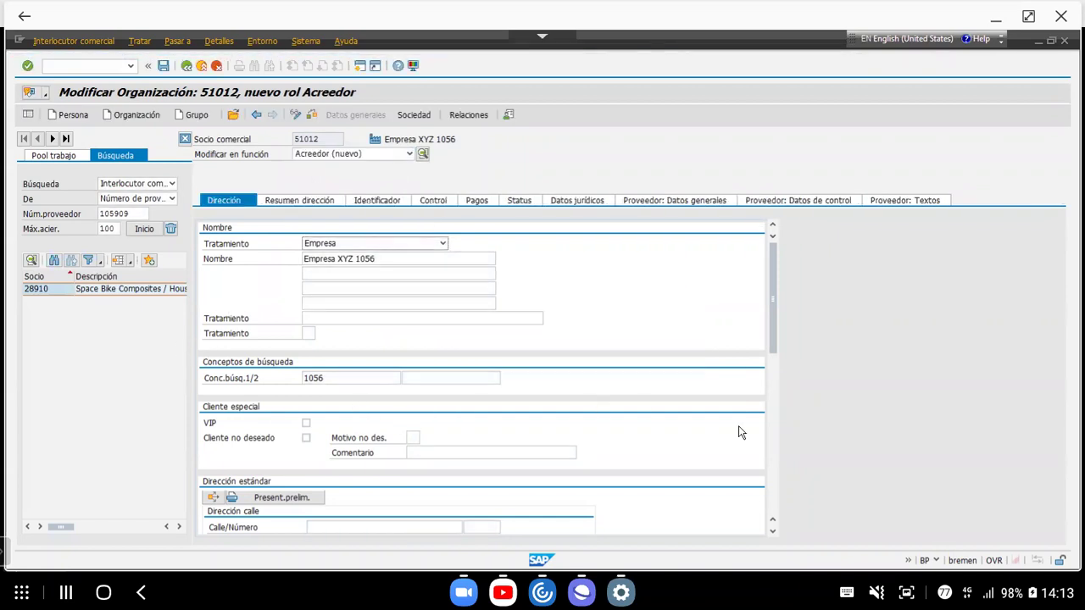
{"action": "left_click", "coordinate": [773, 532]}
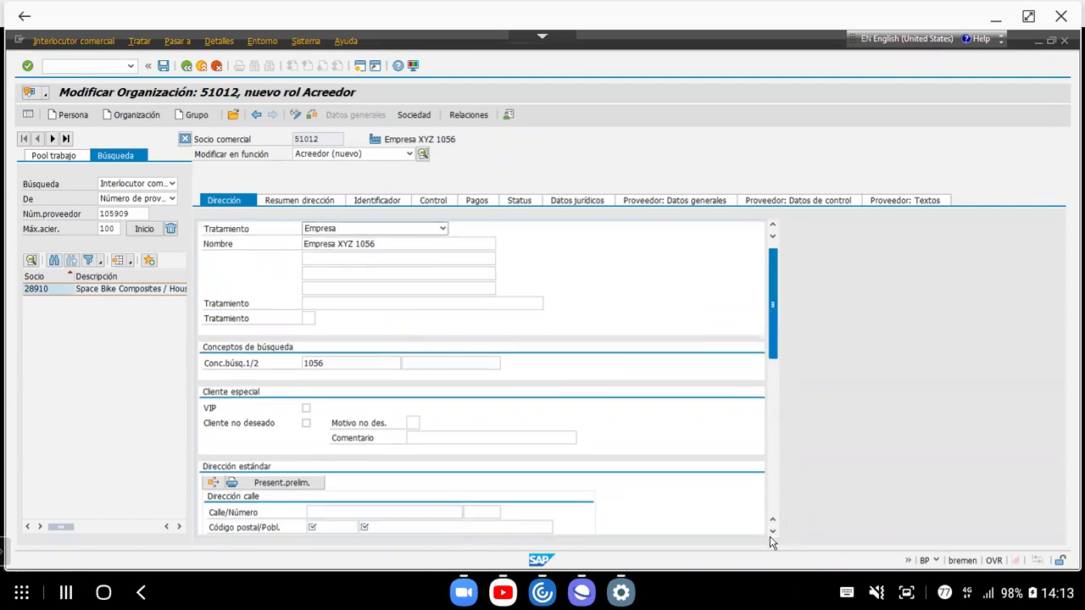
{"action": "left_click", "coordinate": [773, 532]}
{"action": "left_click", "coordinate": [773, 533]}
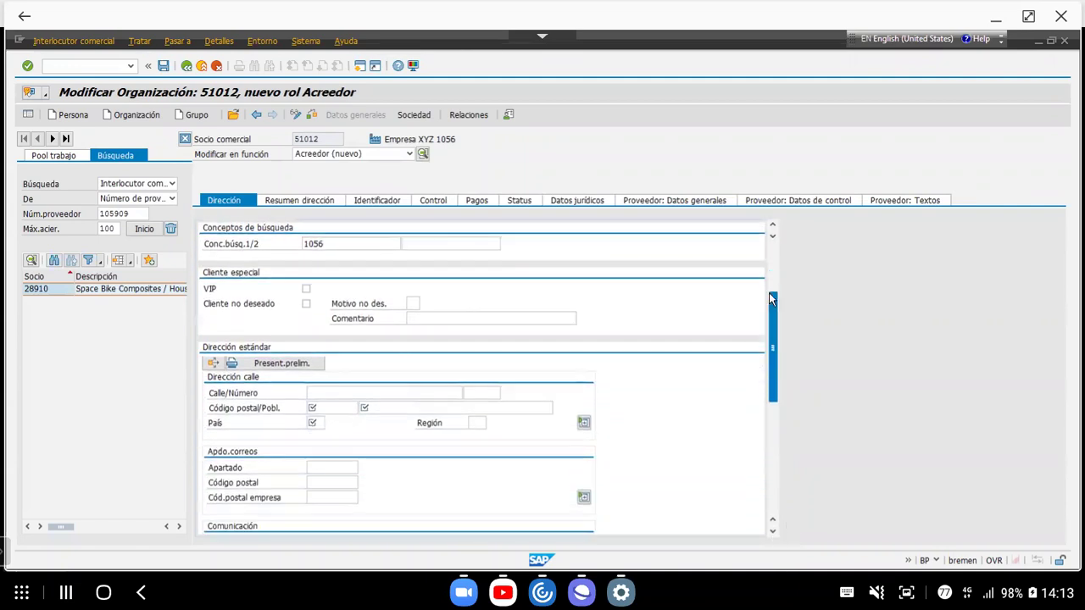
{"action": "left_click", "coordinate": [776, 249]}
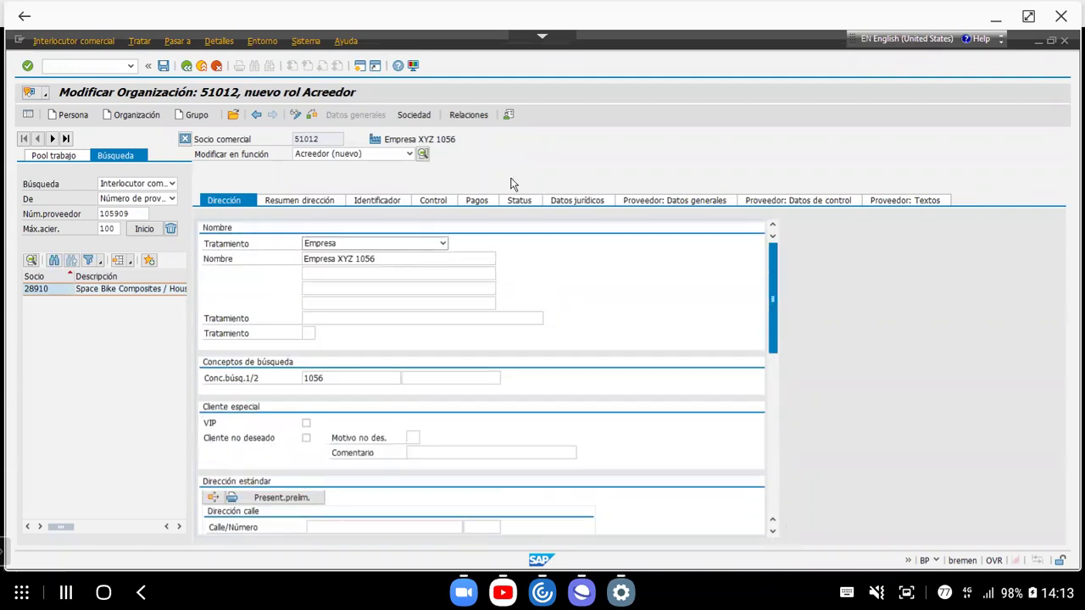
{"action": "left_click", "coordinate": [410, 154]}
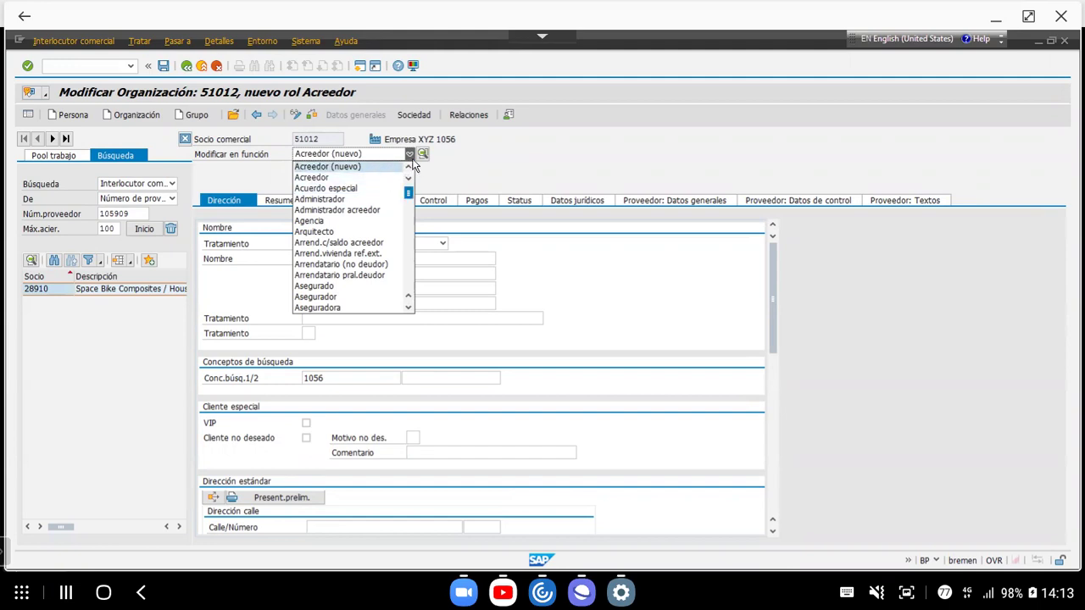
{"action": "left_click", "coordinate": [414, 165]}
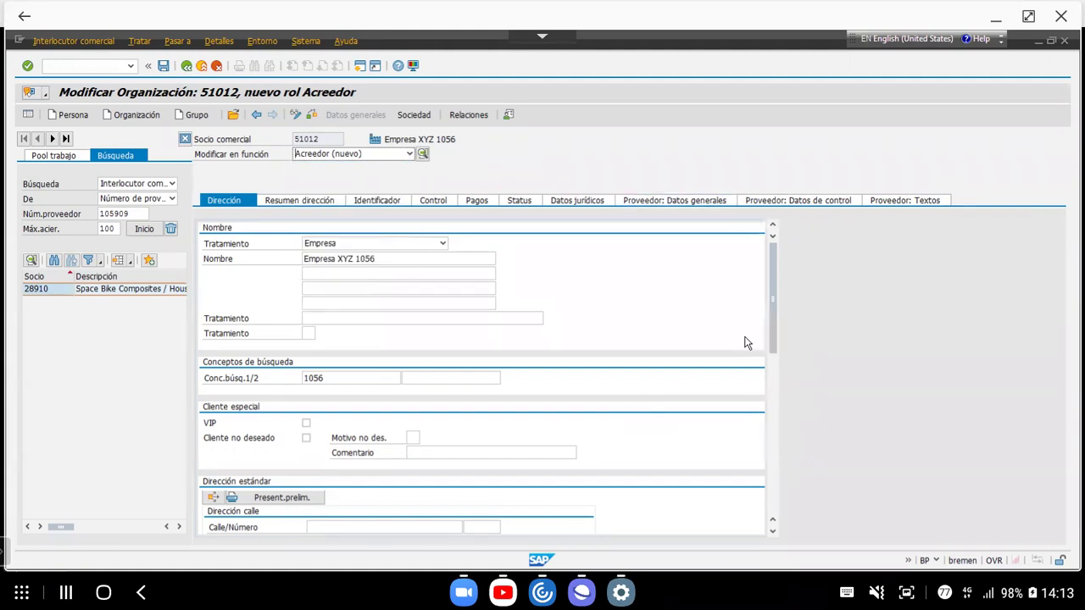
Fill in the postal code and city of the standard address and set País to CL (Chile).
{"action": "left_click", "coordinate": [772, 535]}
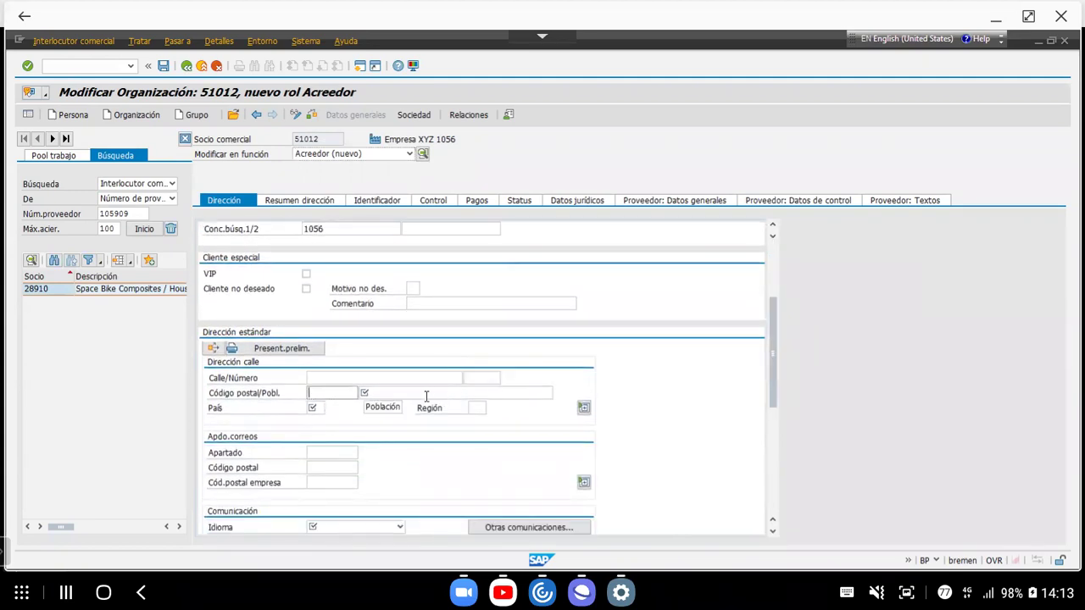
{"action": "left_click", "coordinate": [315, 408]}
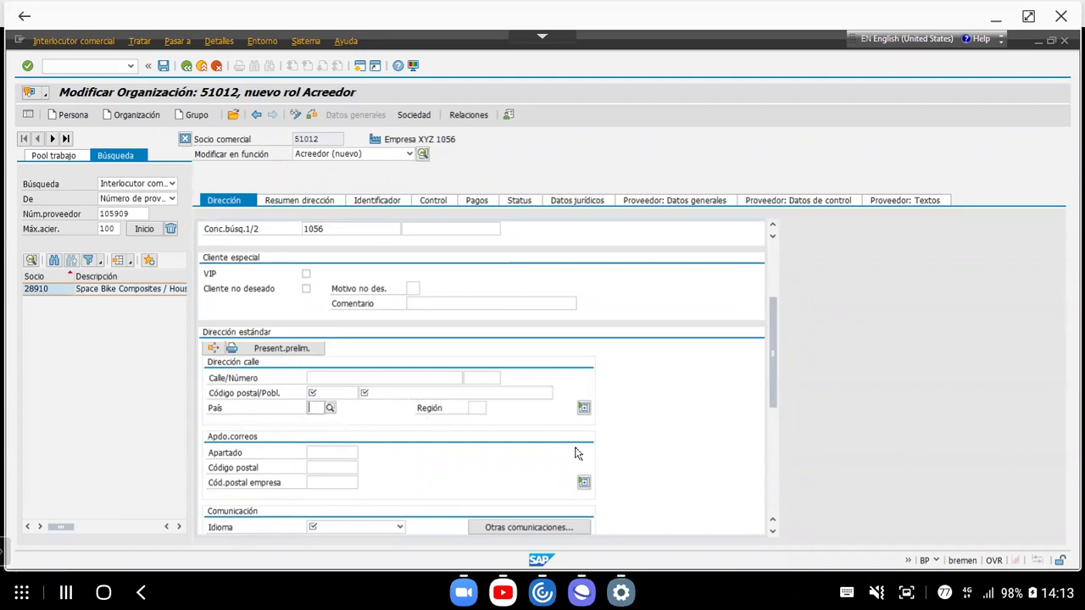
{"action": "left_click", "coordinate": [337, 394]}
{"action": "left_click", "coordinate": [315, 408]}
{"action": "left_click", "coordinate": [477, 408]}
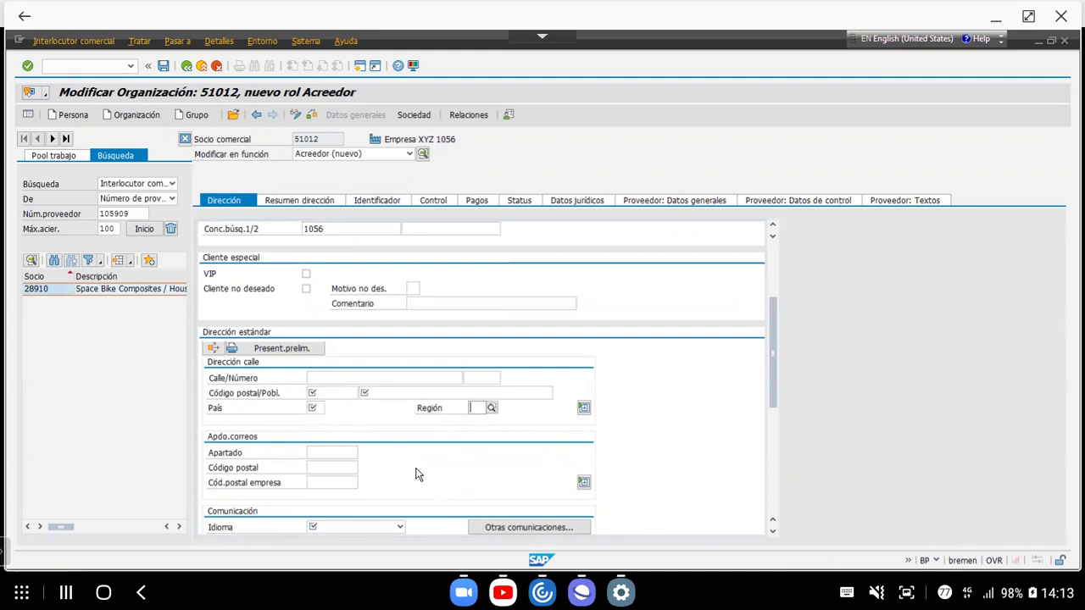
{"action": "left_click", "coordinate": [320, 394]}
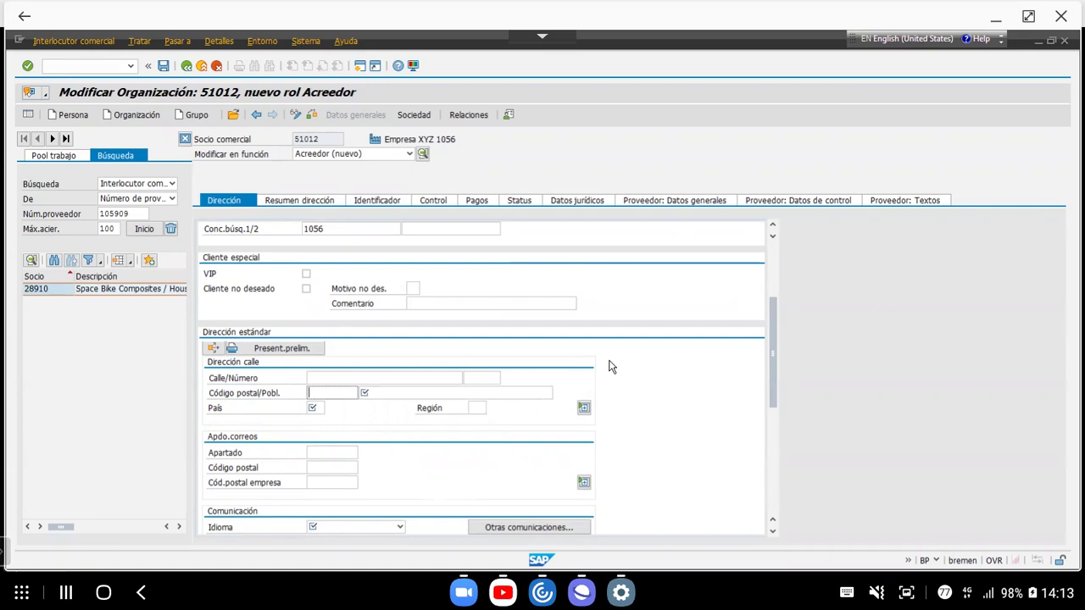
{"action": "type", "text": "123456"}
{"action": "key", "text": "Tab"}
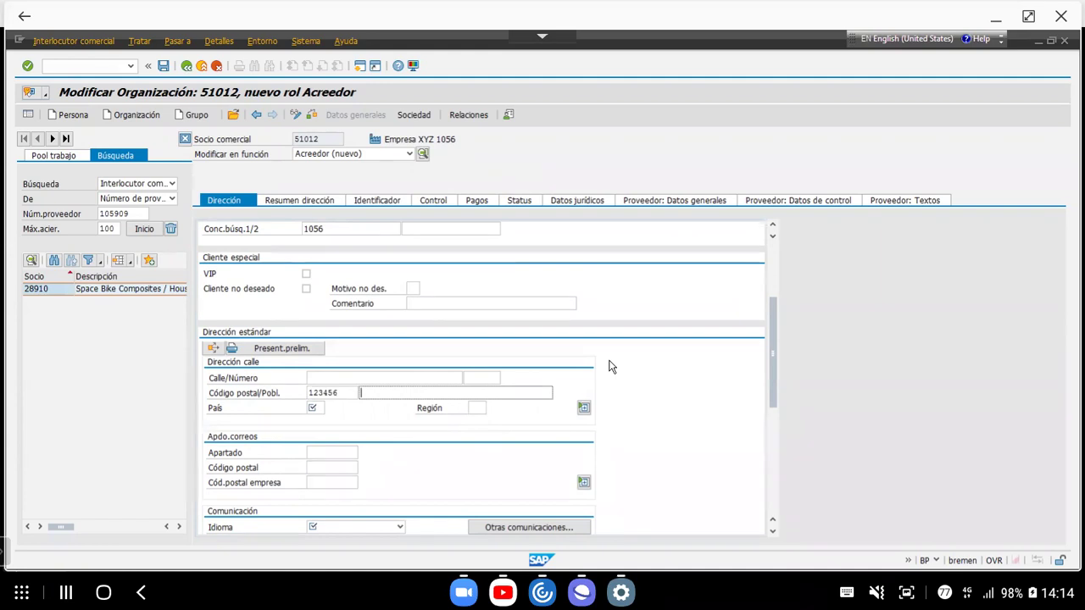
{"action": "type", "text": "Alfa"}
{"action": "key", "text": "Tab"}
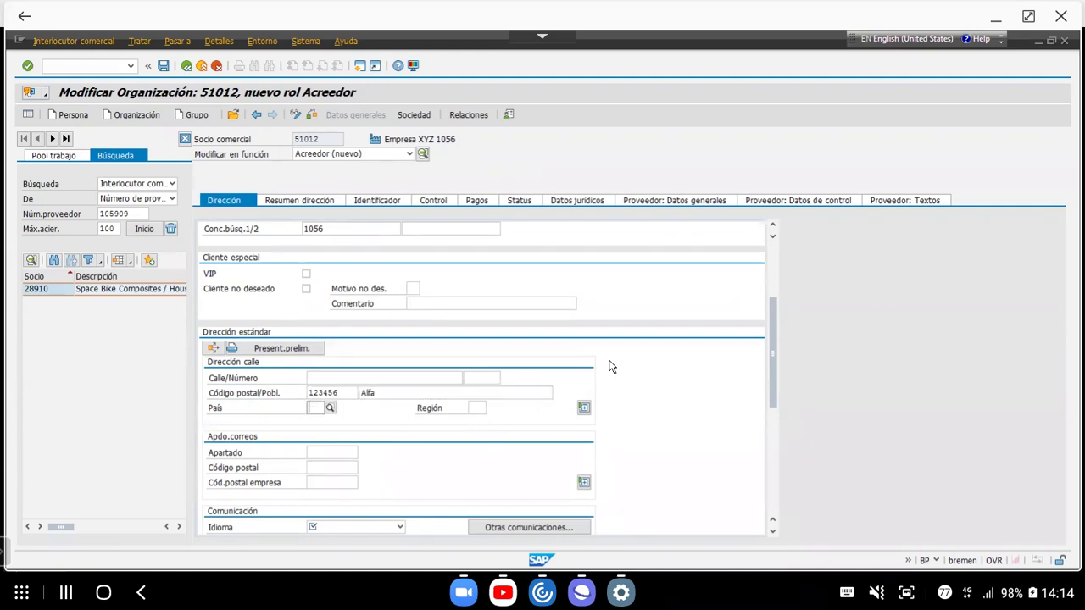
{"action": "type", "text": "CL"}
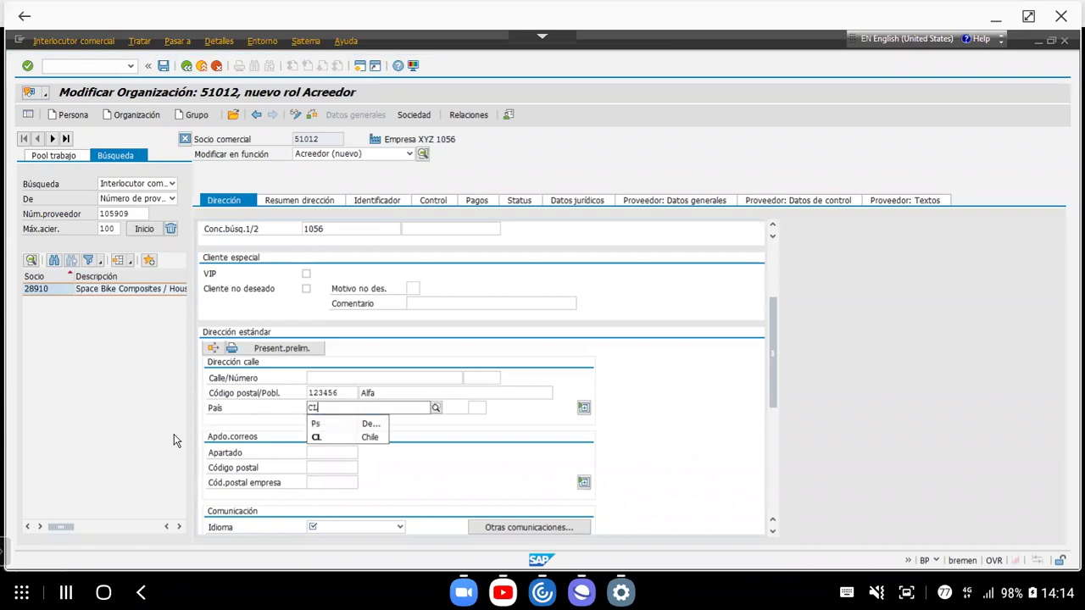
{"action": "left_click", "coordinate": [326, 440]}
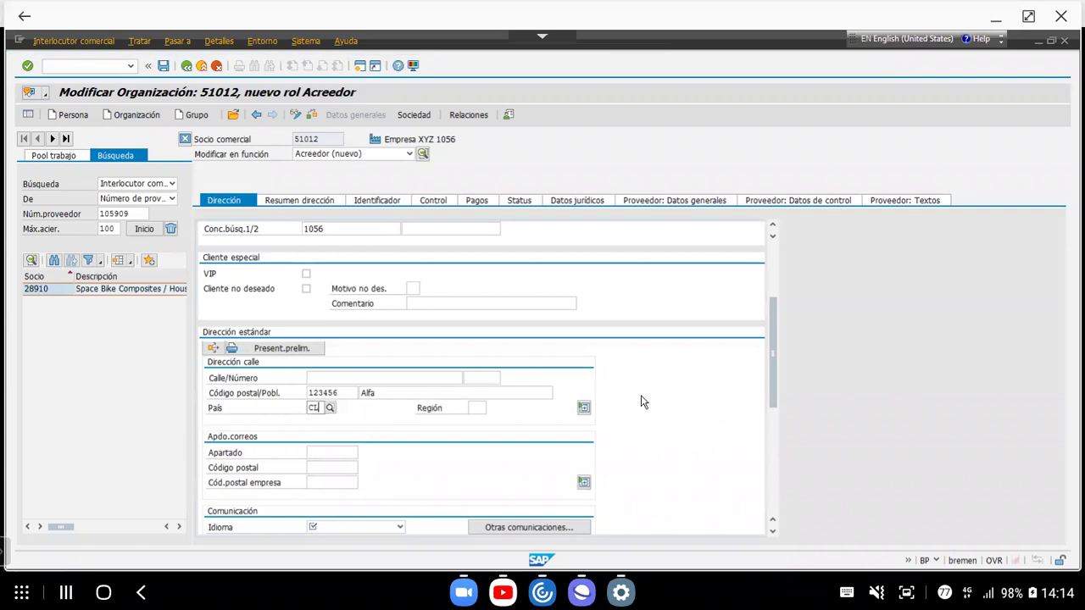
Check the address summary and choose the required Idioma in the Comunicación data of Dirección.
{"action": "left_click", "coordinate": [317, 205]}
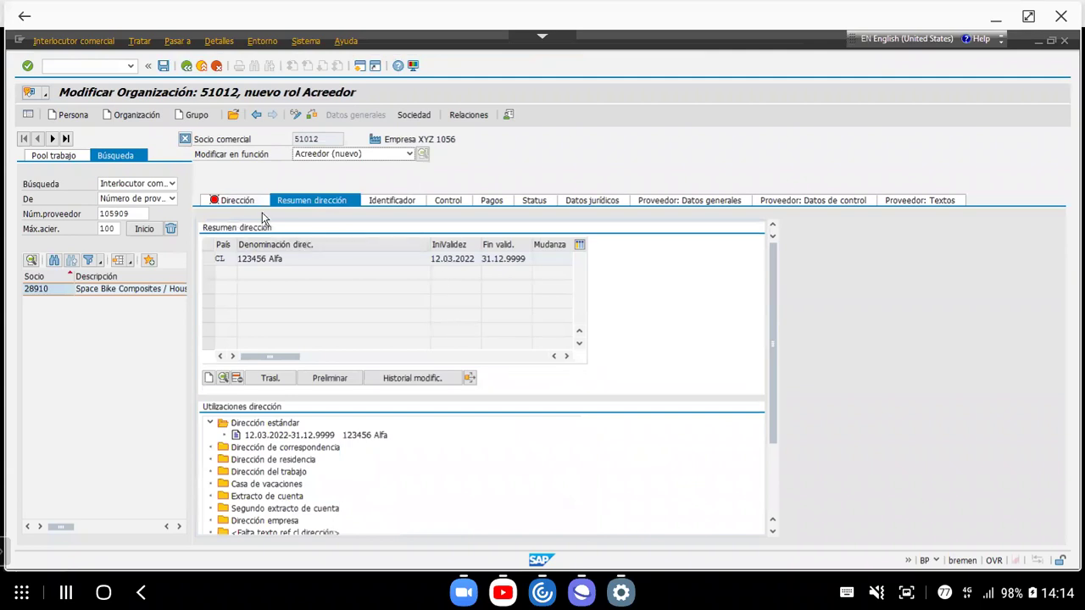
{"action": "left_click", "coordinate": [242, 204]}
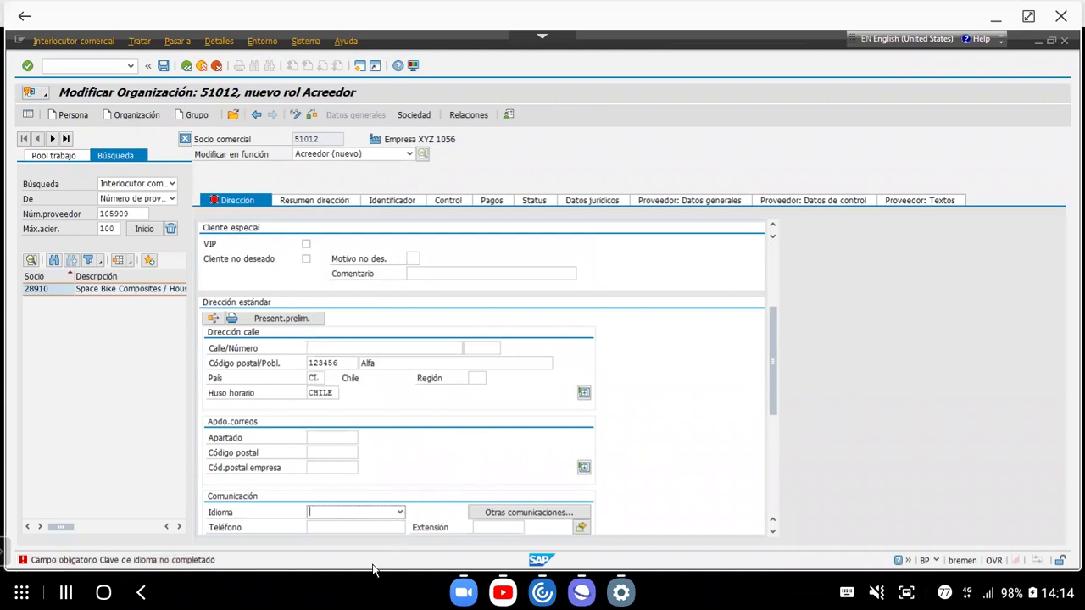
{"action": "left_click", "coordinate": [400, 512]}
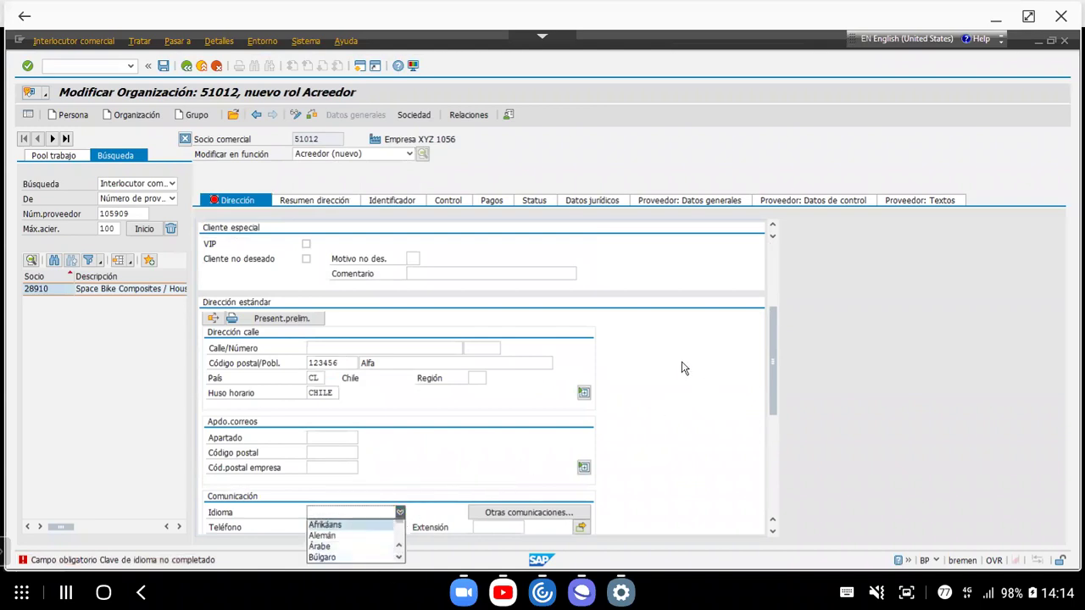
{"action": "scroll", "coordinate": [681, 373], "scroll_direction": "down", "scroll_amount": 1}
{"action": "left_click", "coordinate": [772, 381]}
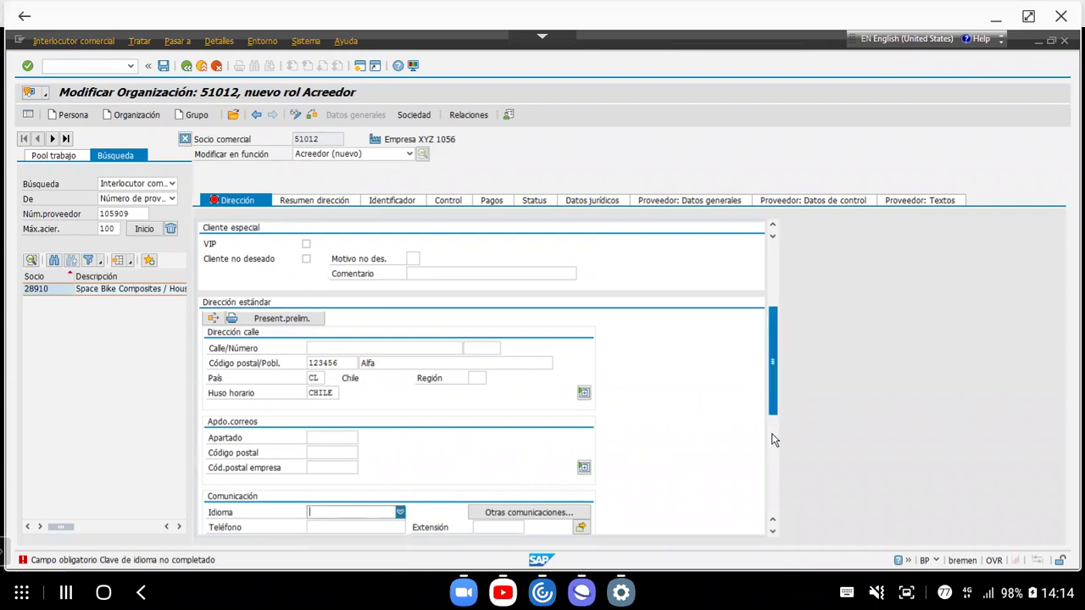
{"action": "scroll", "coordinate": [773, 532], "scroll_direction": "down", "scroll_amount": 2}
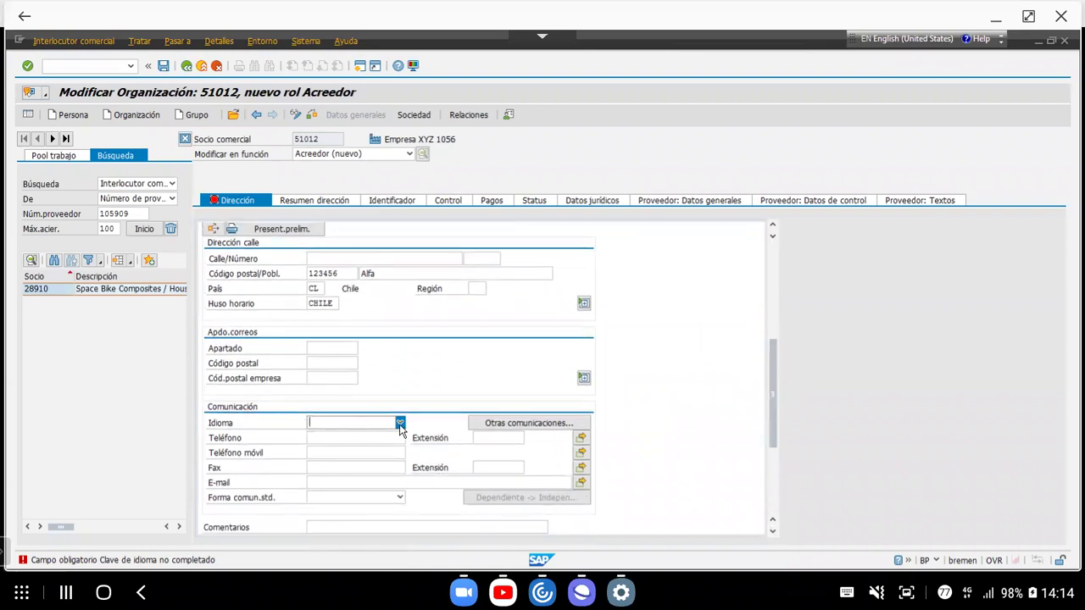
{"action": "left_click", "coordinate": [399, 423]}
{"action": "scroll", "coordinate": [353, 525], "scroll_direction": "down", "scroll_amount": 2}
{"action": "left_click", "coordinate": [324, 512]}
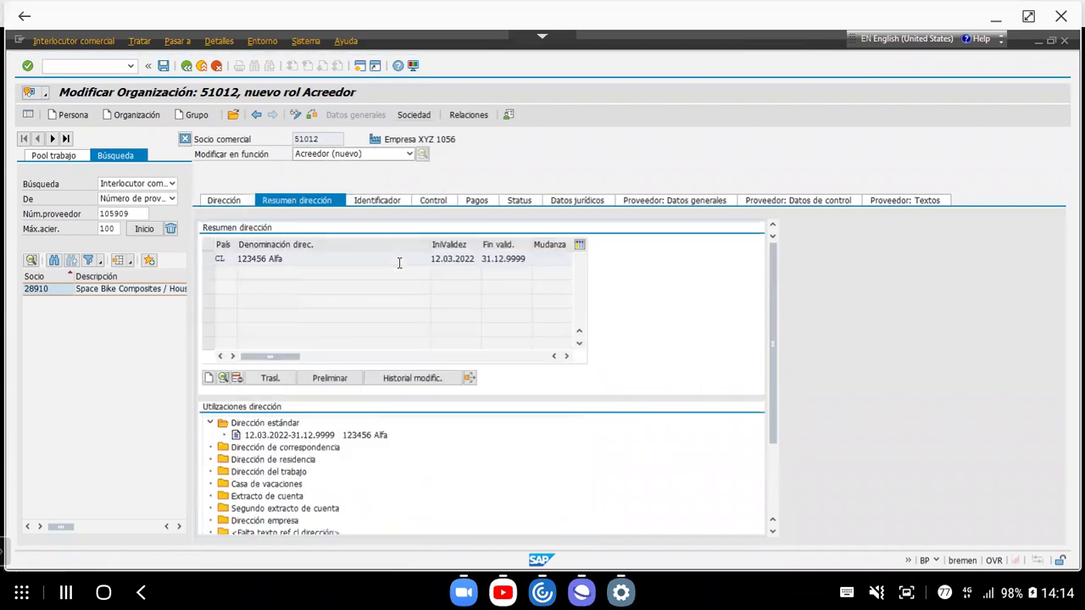
Review the vendor general data of the Acreedor role, and enter company code US00 (Global Bike Inc.) in its Sociedad data.
{"action": "left_click", "coordinate": [645, 198]}
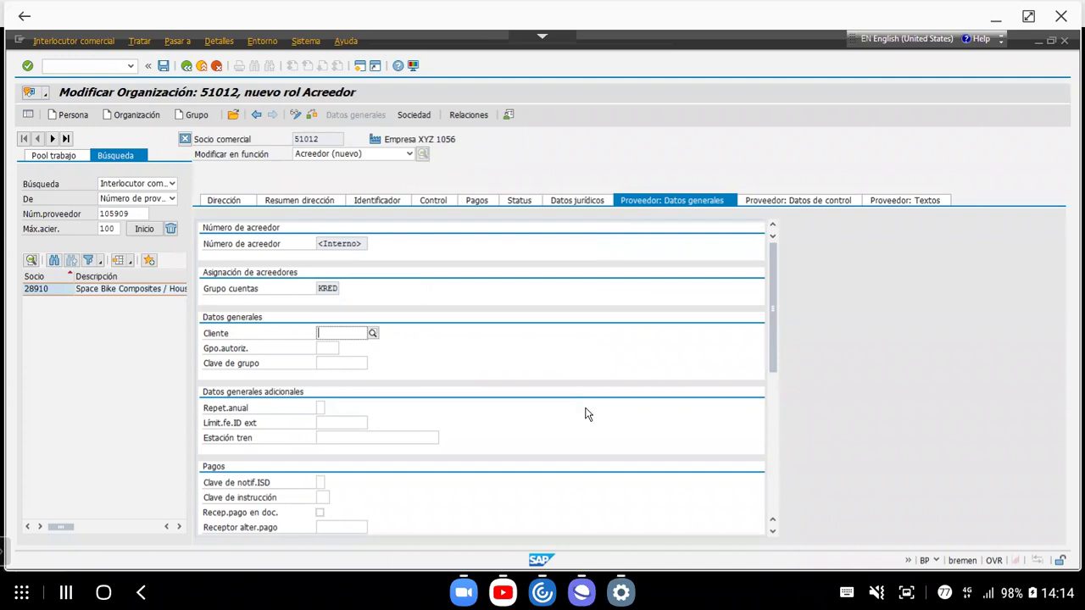
{"action": "left_click", "coordinate": [757, 205]}
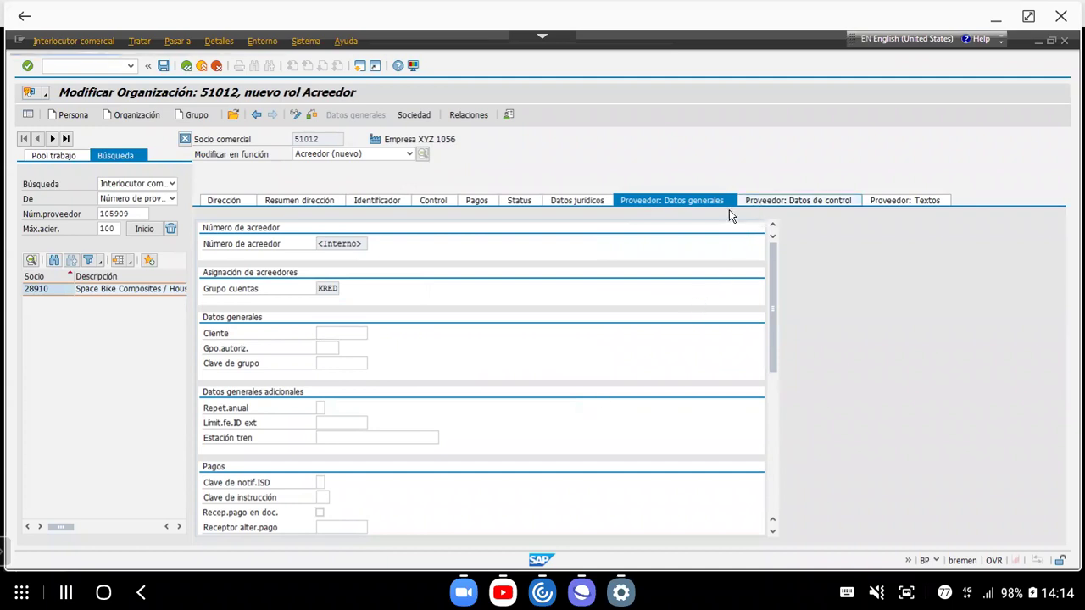
{"action": "left_click", "coordinate": [661, 203]}
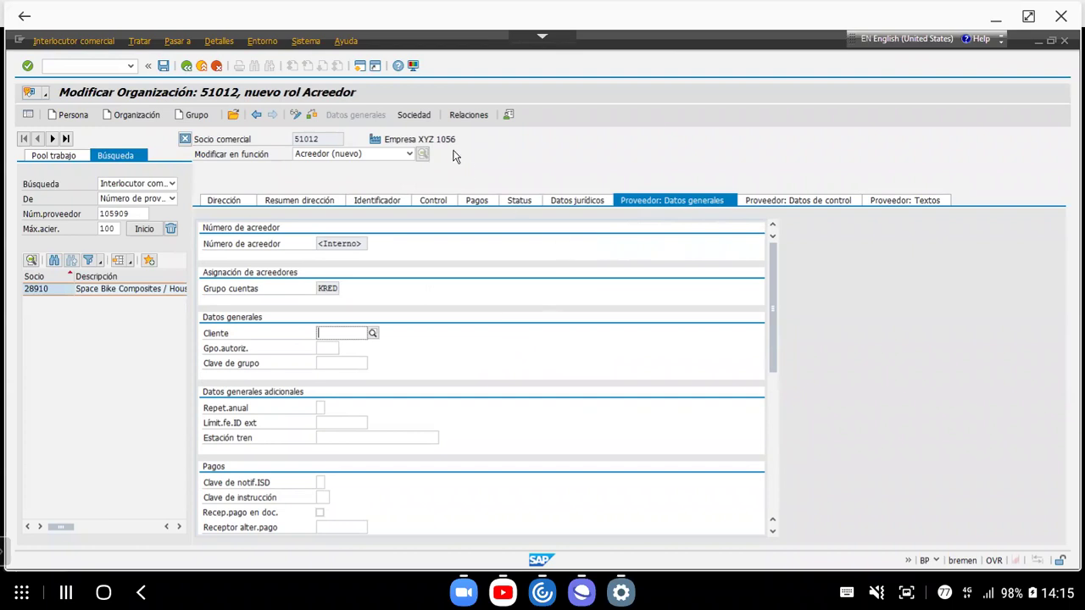
{"action": "left_click", "coordinate": [411, 116]}
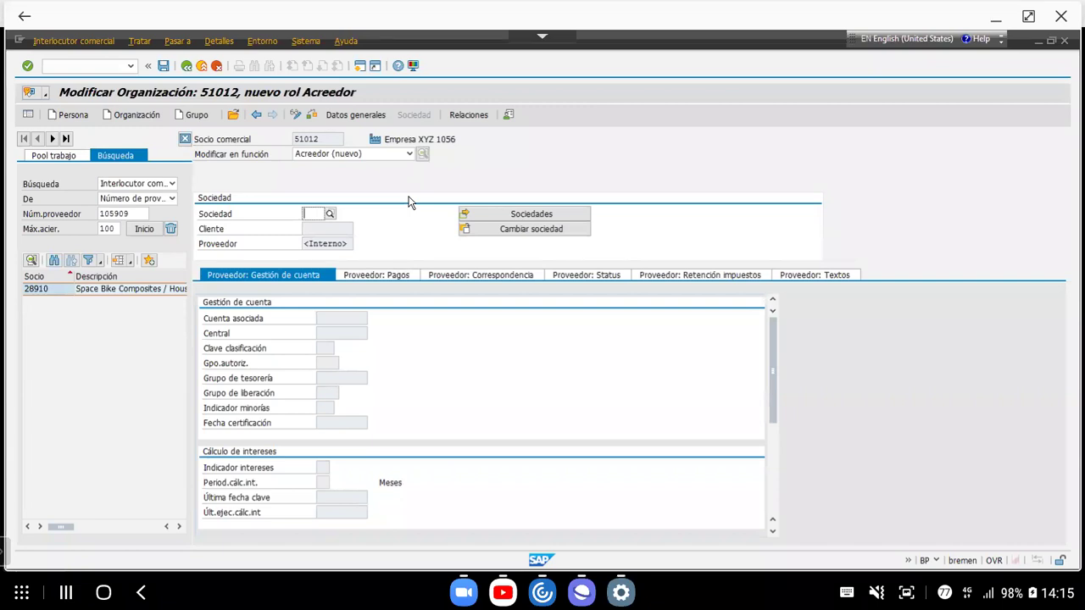
{"action": "type", "text": "US00"}
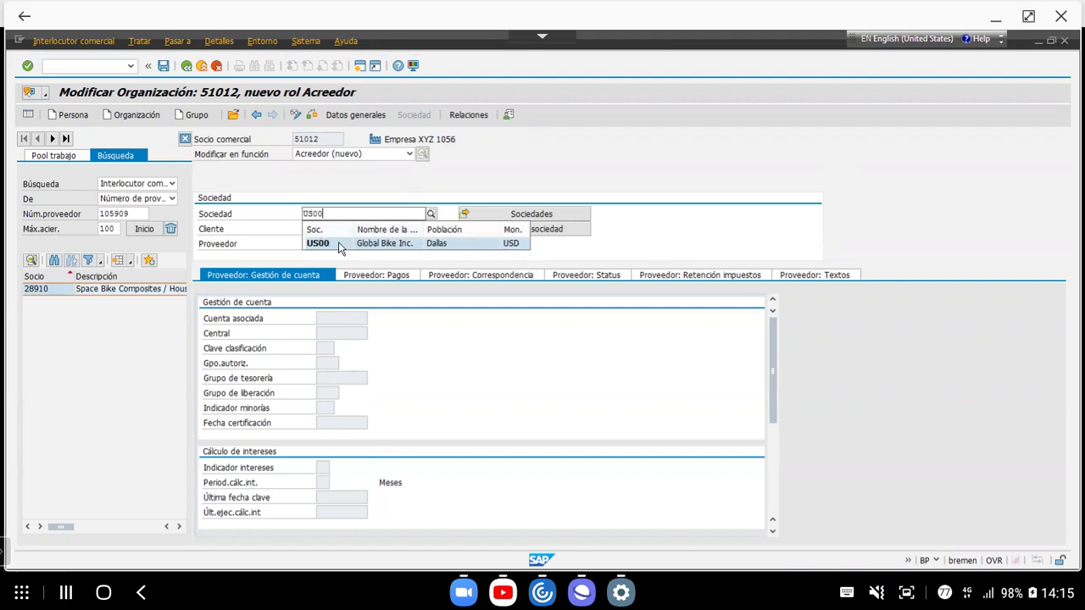
{"action": "left_click", "coordinate": [338, 242]}
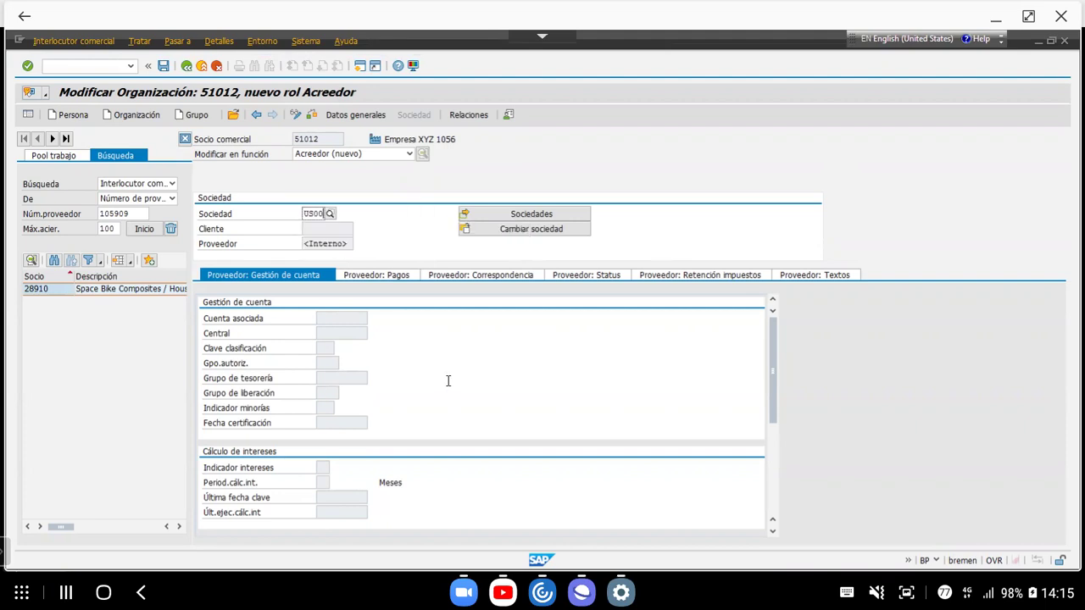
{"action": "key", "text": "Return"}
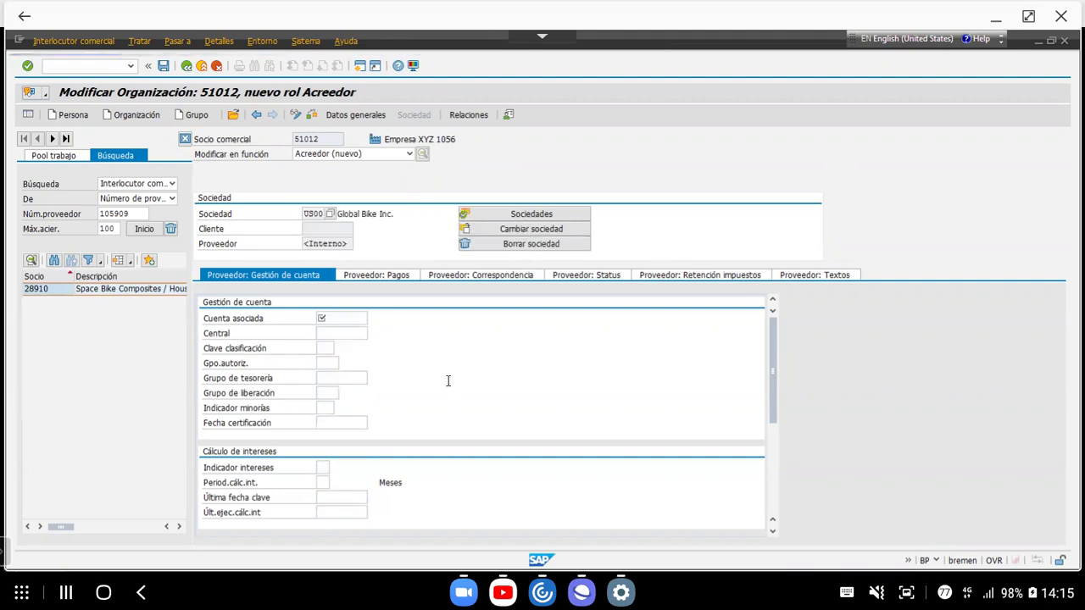
Set Cuenta asociada to 300000 (Cuentas por Pagar - Proveedores) in the vendor account management data.
{"action": "double_click", "coordinate": [345, 243]}
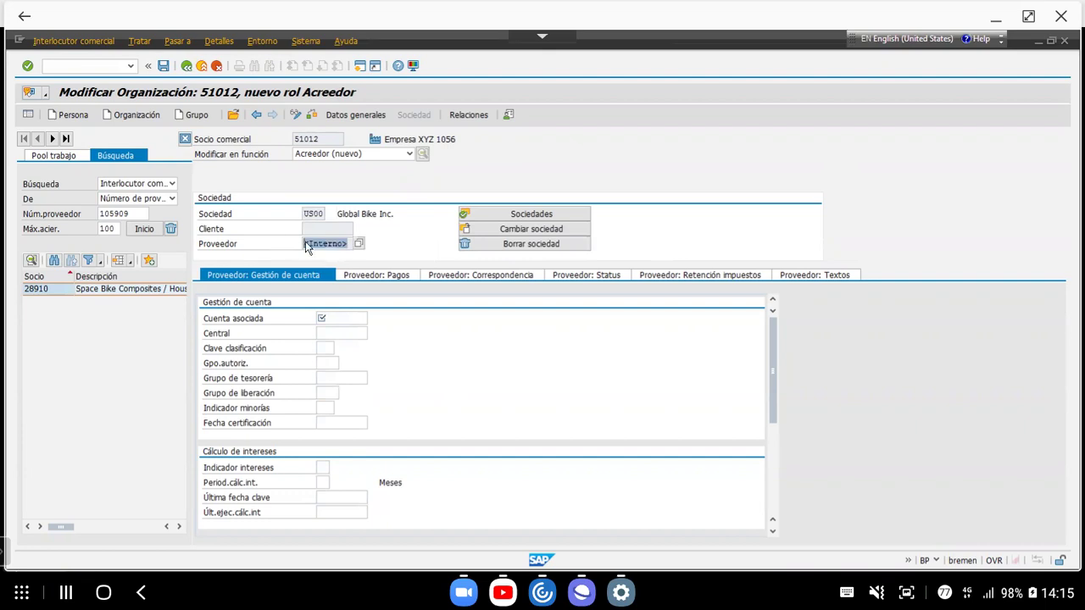
{"action": "left_click", "coordinate": [348, 320]}
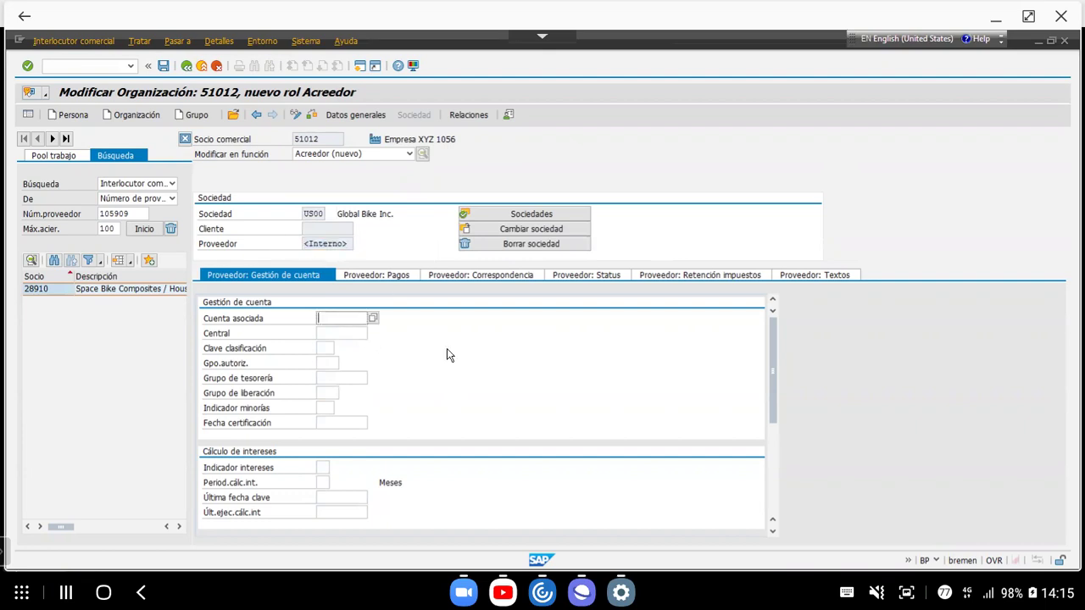
{"action": "left_click", "coordinate": [345, 333]}
{"action": "left_click", "coordinate": [340, 317]}
{"action": "left_click", "coordinate": [373, 319]}
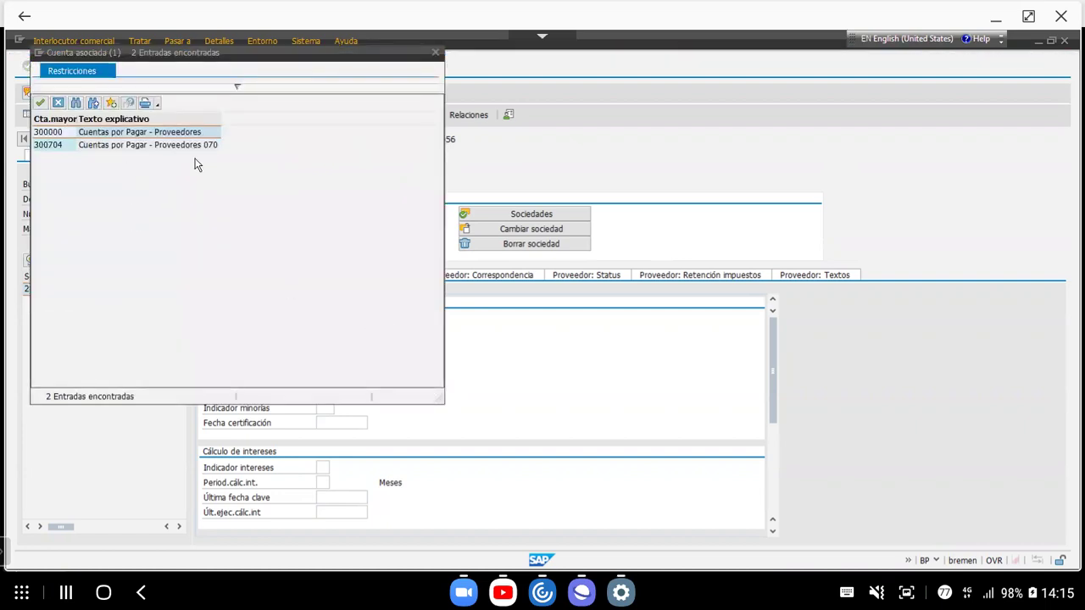
{"action": "double_click", "coordinate": [102, 133]}
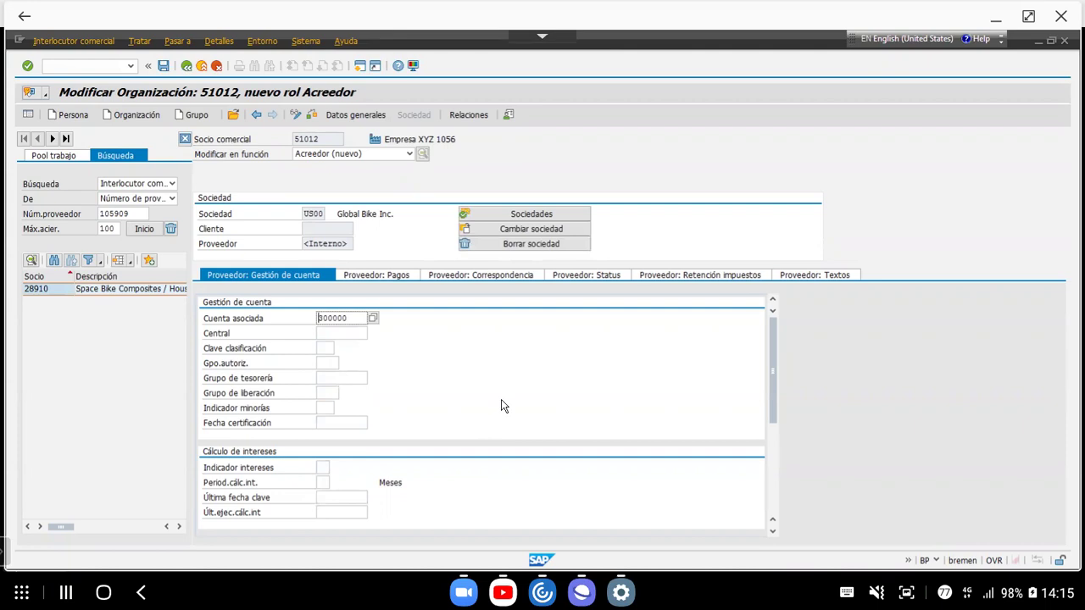
Set Condiciones de pago to 0001 and enable Verif. factura doble in the vendor payment data, and save the partner.
{"action": "left_click", "coordinate": [351, 275]}
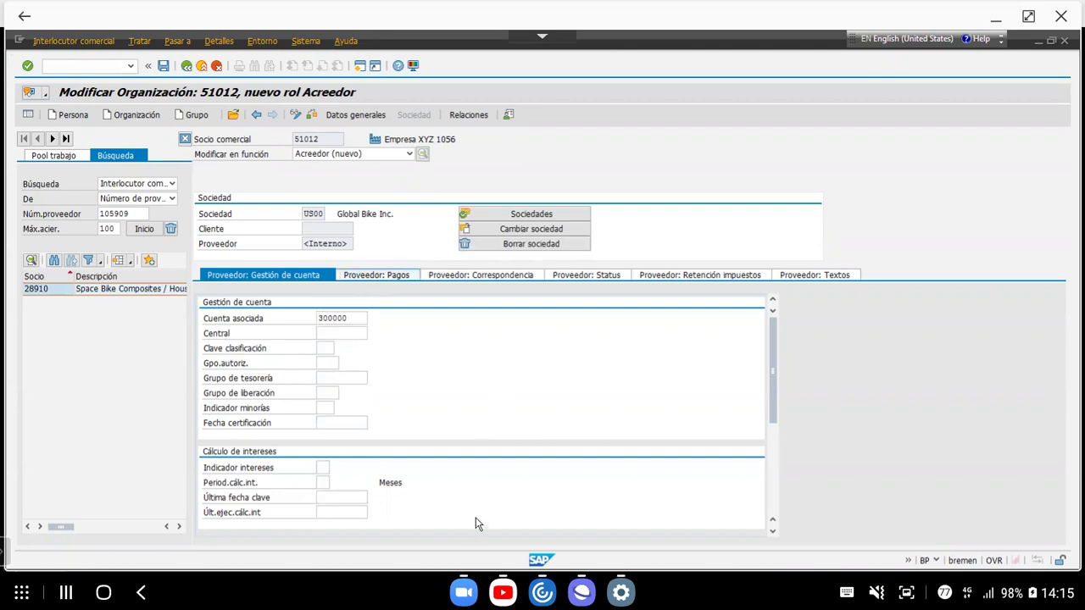
{"action": "left_click", "coordinate": [326, 336]}
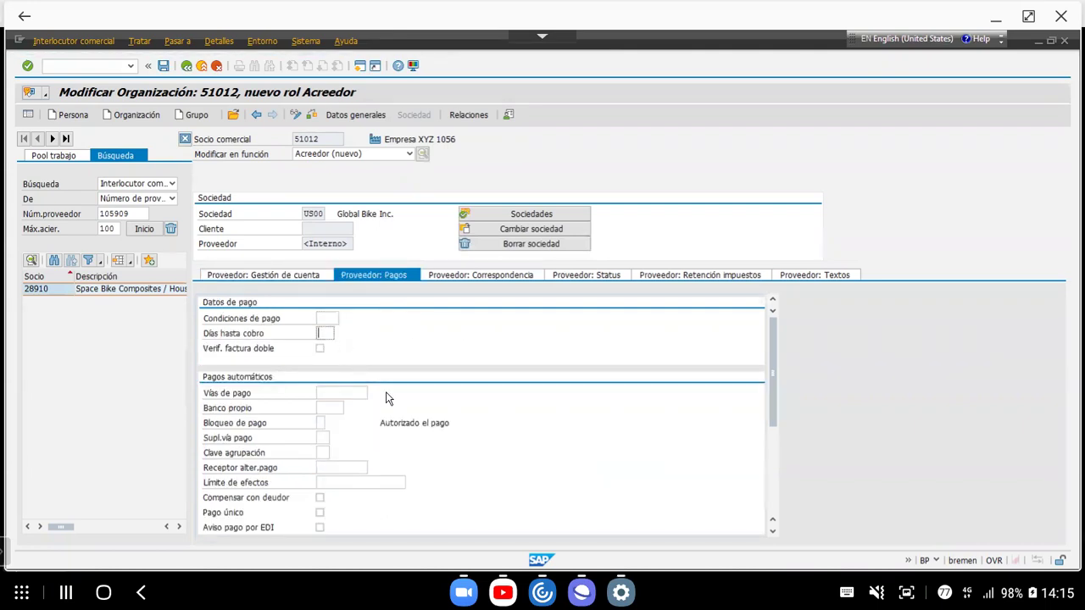
{"action": "left_click", "coordinate": [329, 319]}
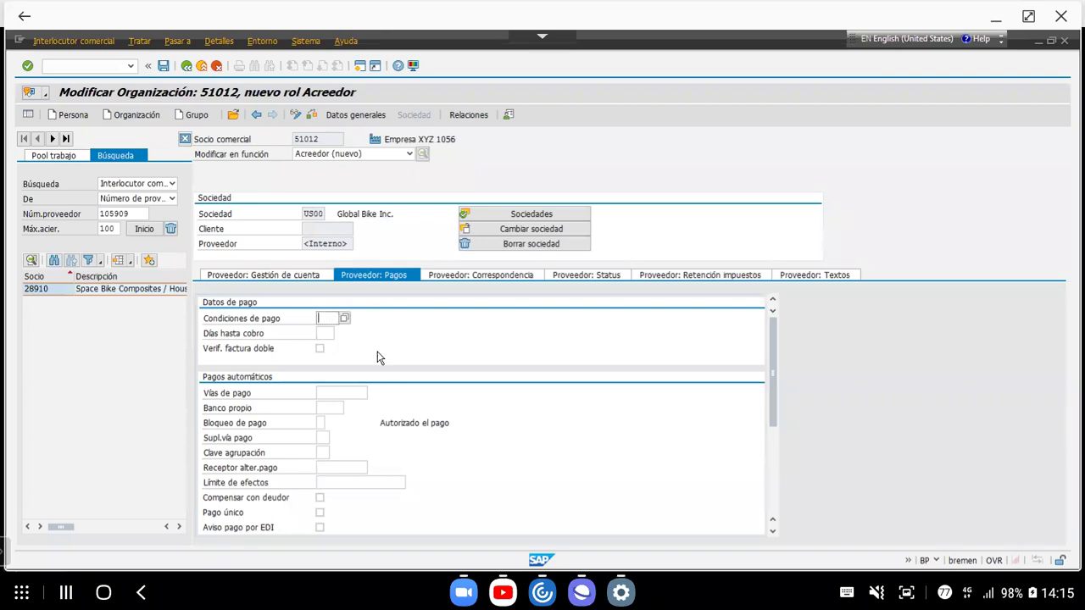
{"action": "left_click", "coordinate": [344, 318]}
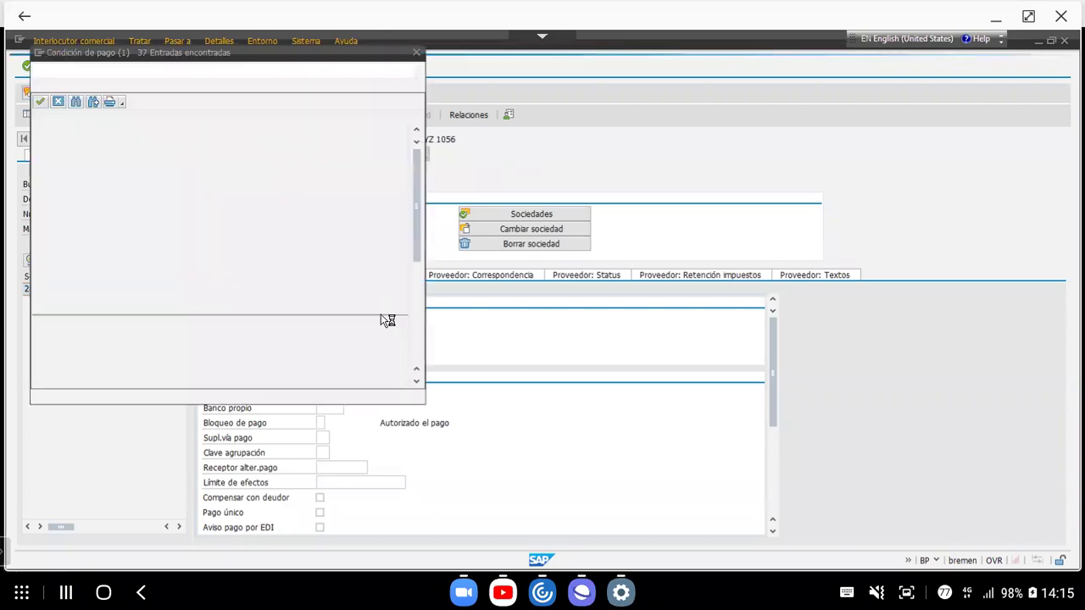
{"action": "double_click", "coordinate": [133, 133]}
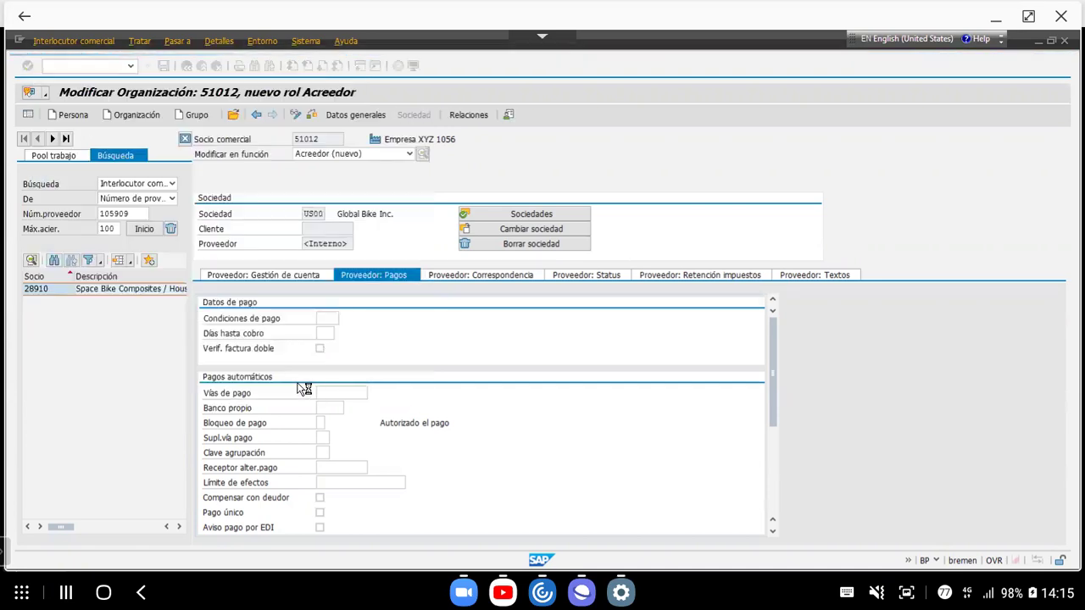
{"action": "left_click", "coordinate": [320, 348]}
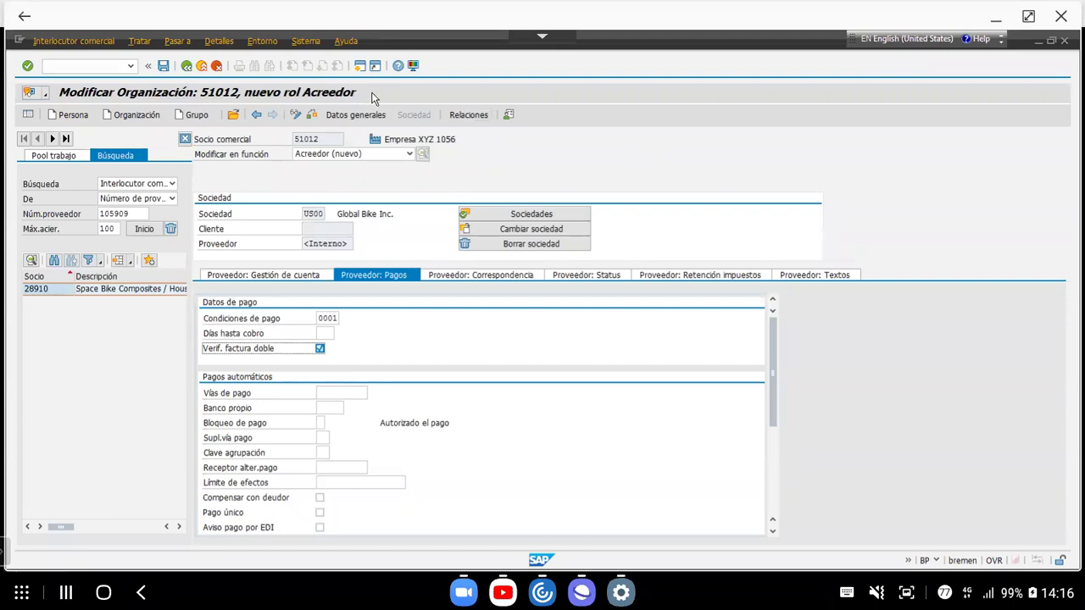
{"action": "left_click", "coordinate": [166, 67]}
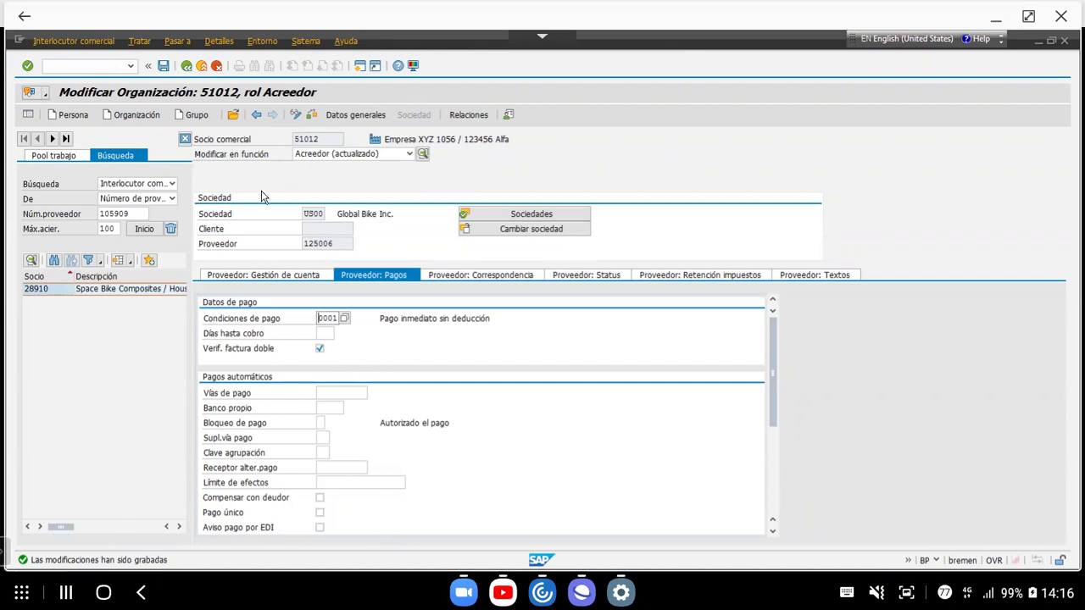
Check the partner and vendor numbers, and review the organization's assigned roles in display mode.
{"action": "double_click", "coordinate": [325, 141]}
{"action": "left_click_drag", "start_coordinate": [339, 243], "coordinate": [263, 239]}
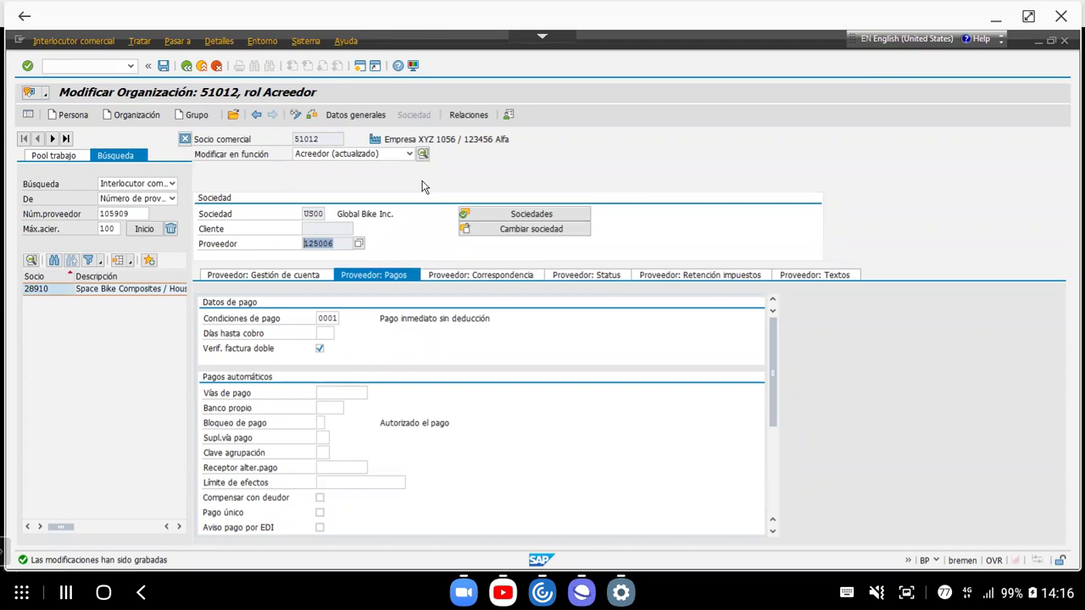
{"action": "left_click", "coordinate": [295, 119]}
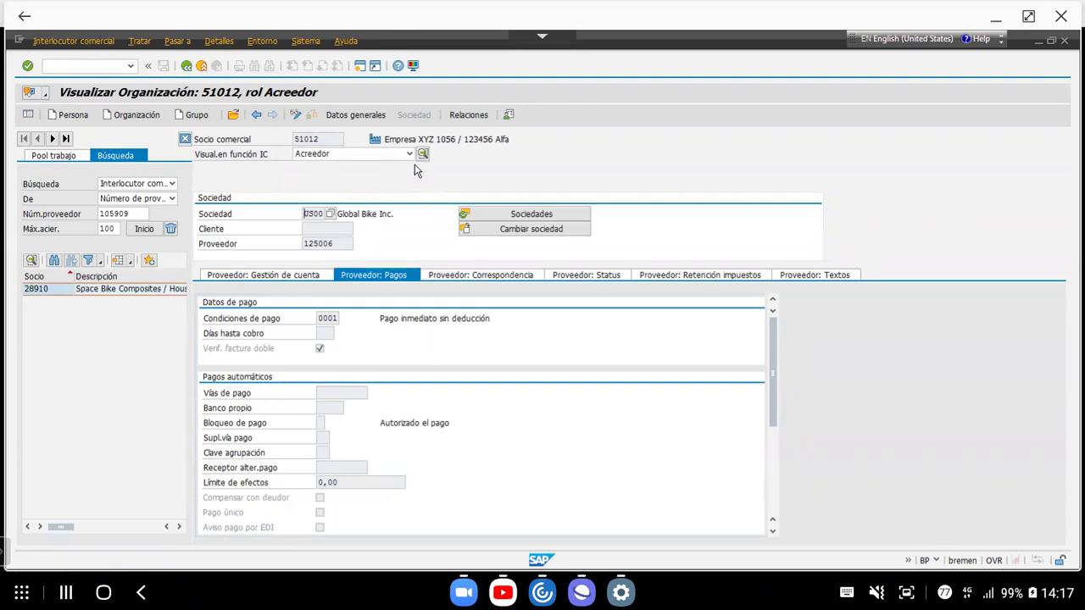
{"action": "left_click", "coordinate": [410, 154]}
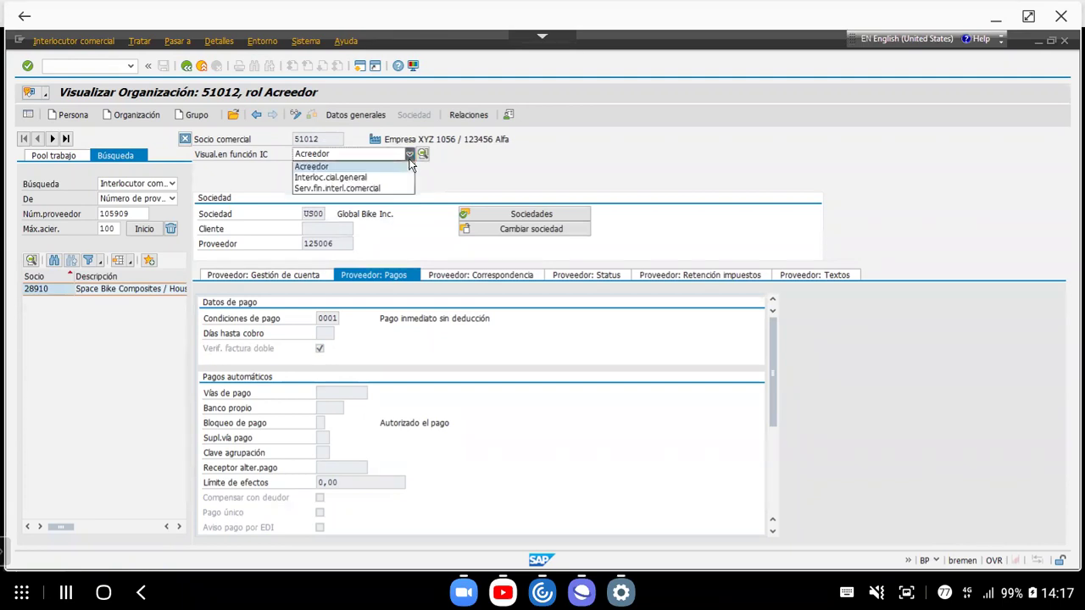
{"action": "left_click", "coordinate": [445, 190]}
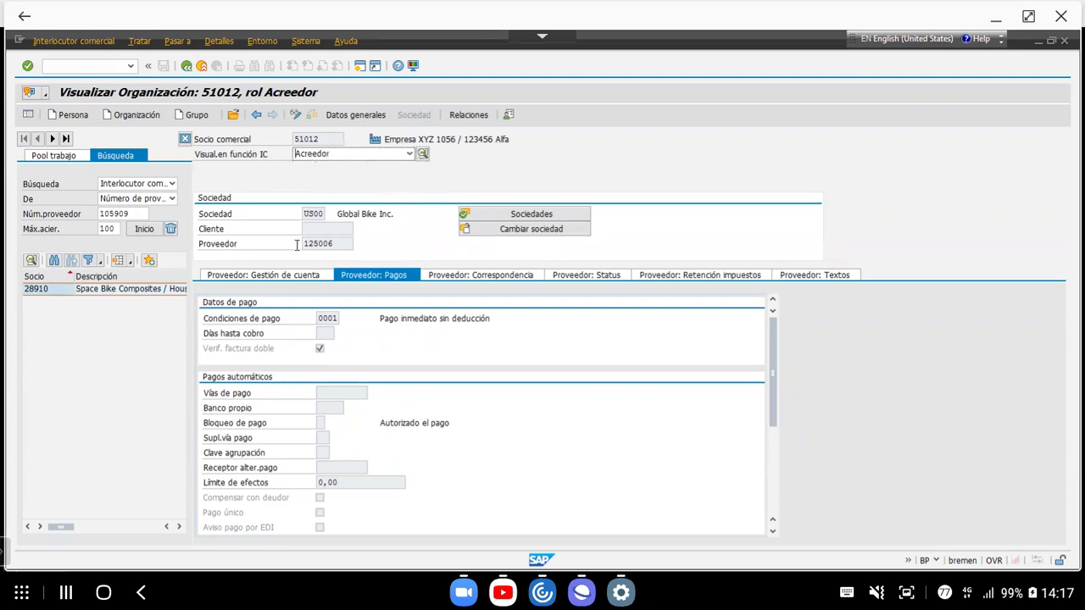
{"action": "left_click", "coordinate": [409, 153]}
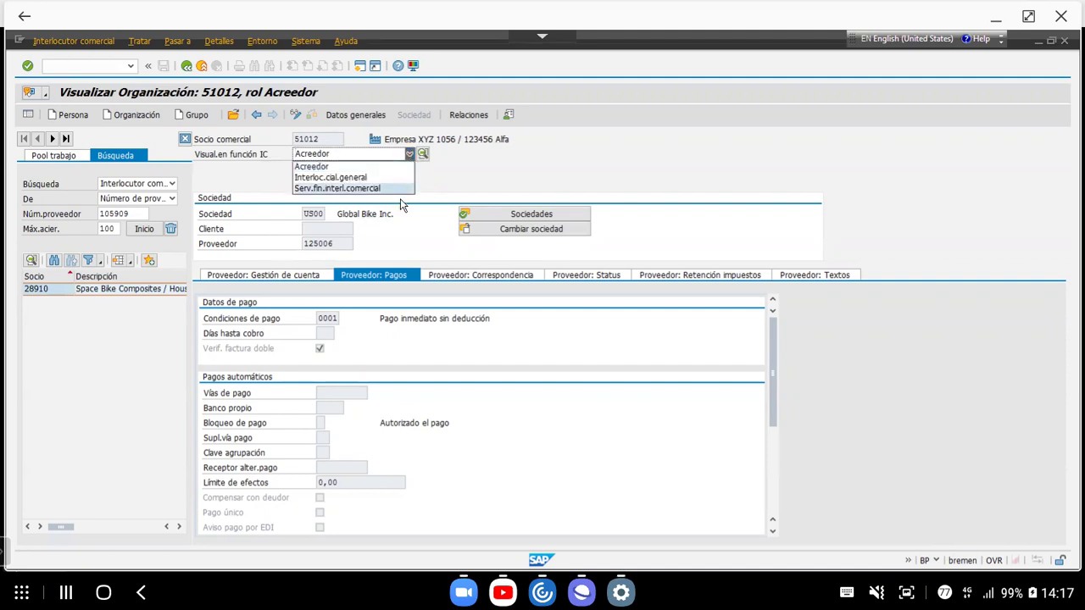
{"action": "left_click", "coordinate": [261, 185]}
Display the organization's general data and view it in the Interloc.cial.general role.
{"action": "left_click", "coordinate": [362, 116]}
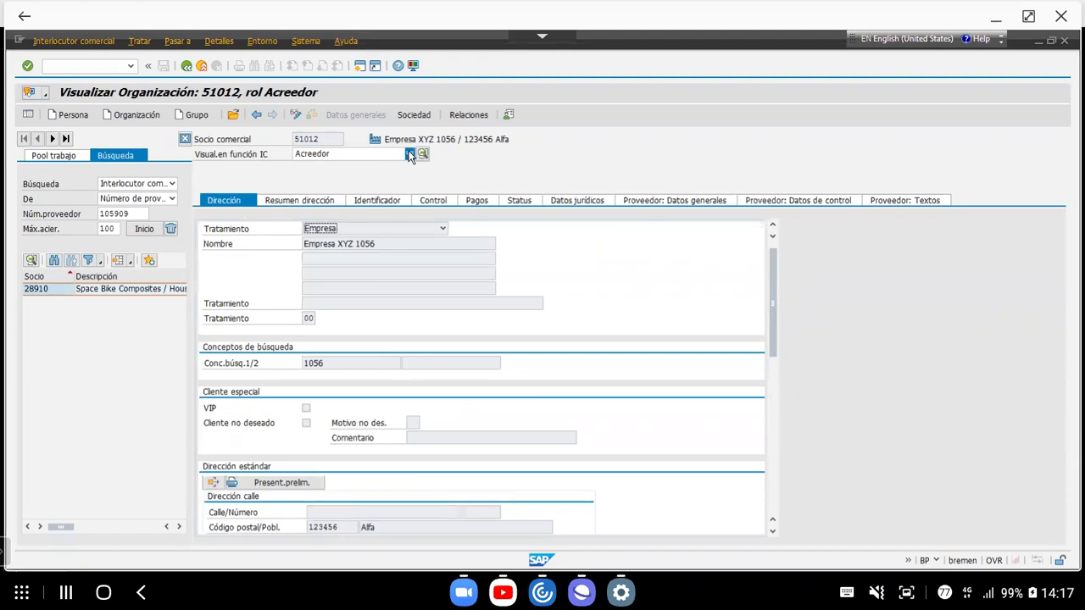
{"action": "left_click", "coordinate": [409, 155]}
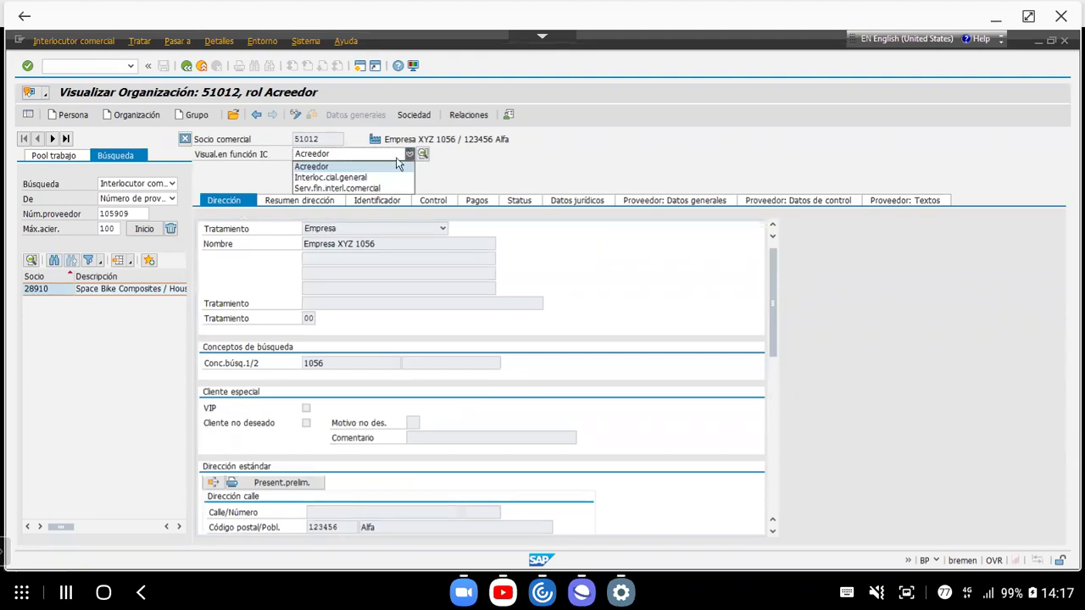
{"action": "left_click", "coordinate": [348, 178]}
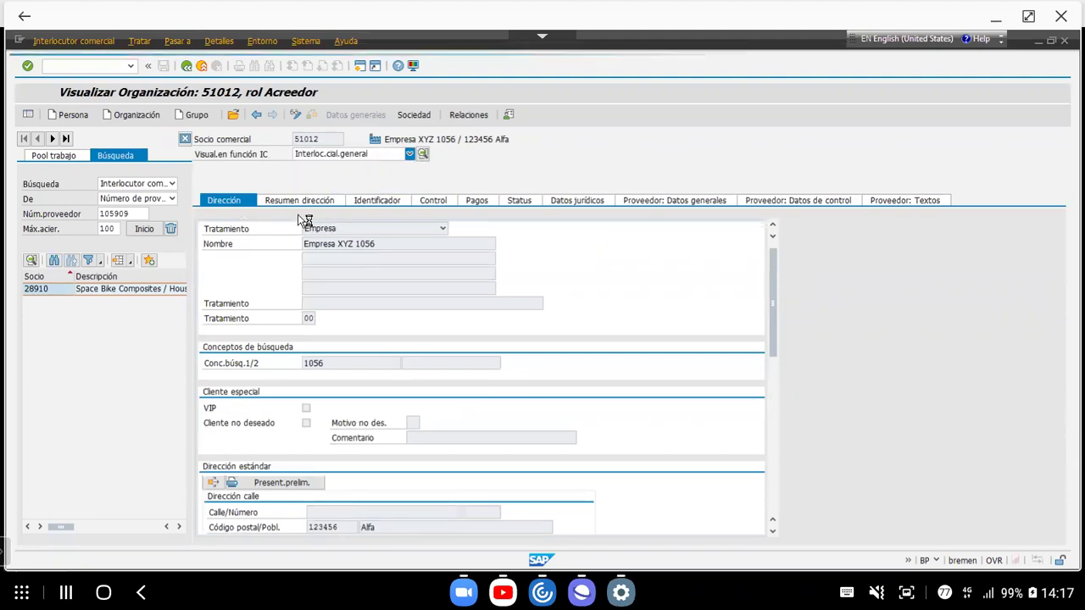
Put the organization back in change mode and select the Cliente role for it.
{"action": "left_click", "coordinate": [295, 116]}
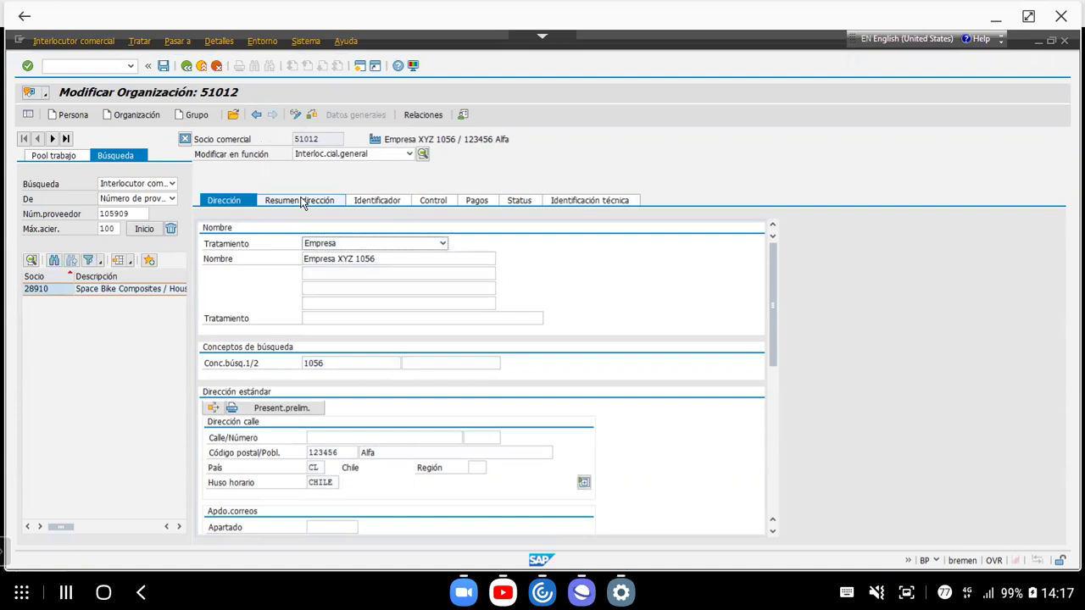
{"action": "left_click", "coordinate": [409, 156]}
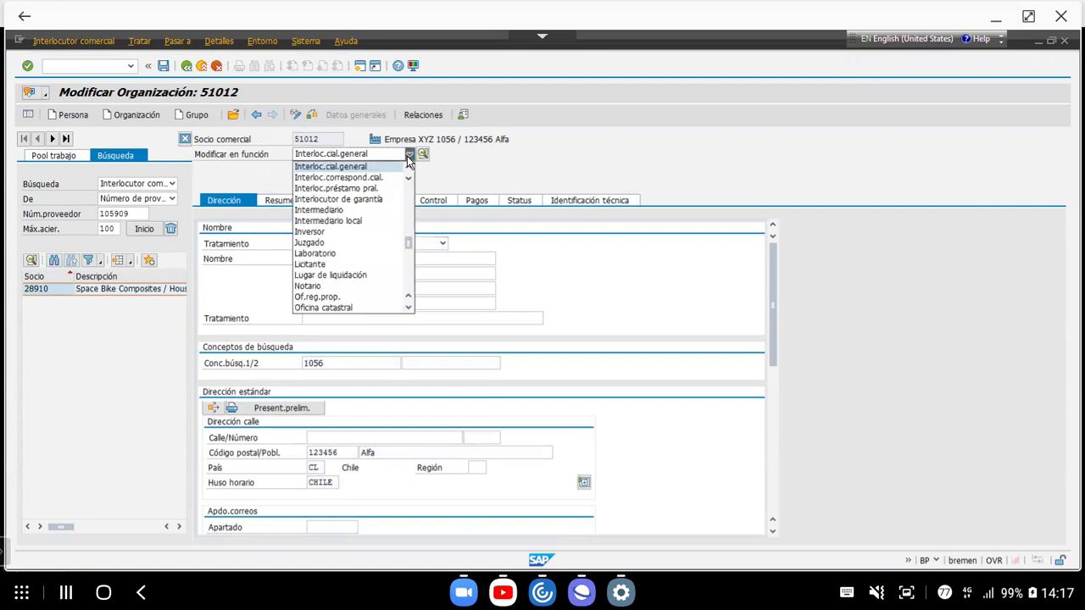
{"action": "left_click_drag", "start_coordinate": [409, 242], "coordinate": [411, 206]}
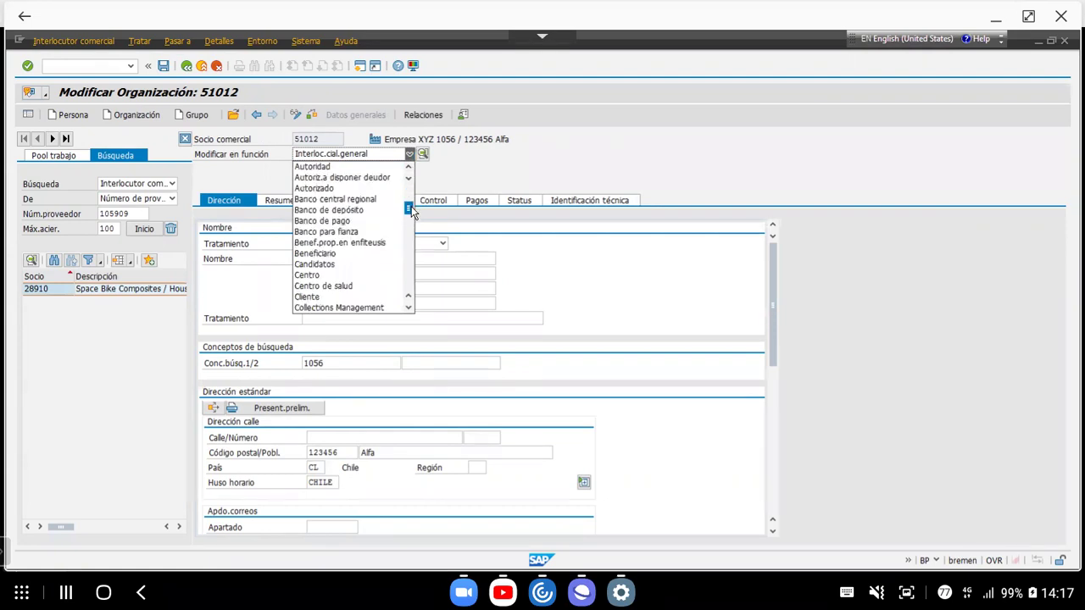
{"action": "left_click", "coordinate": [307, 298]}
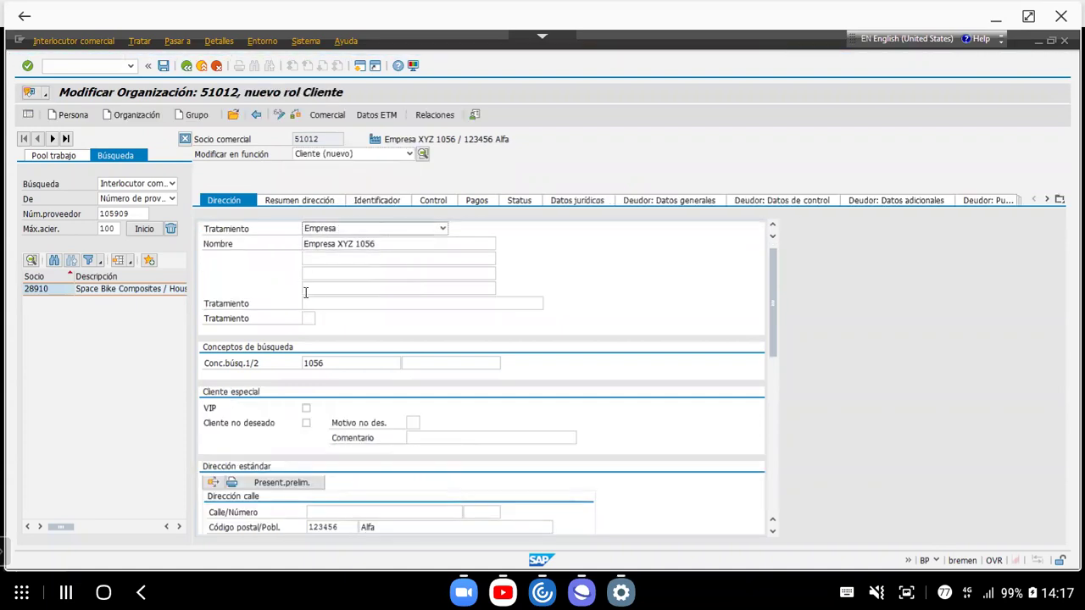
Review the organization's address data and the debtor general data under the new Cliente role.
{"action": "left_click_drag", "start_coordinate": [779, 318], "coordinate": [778, 366]}
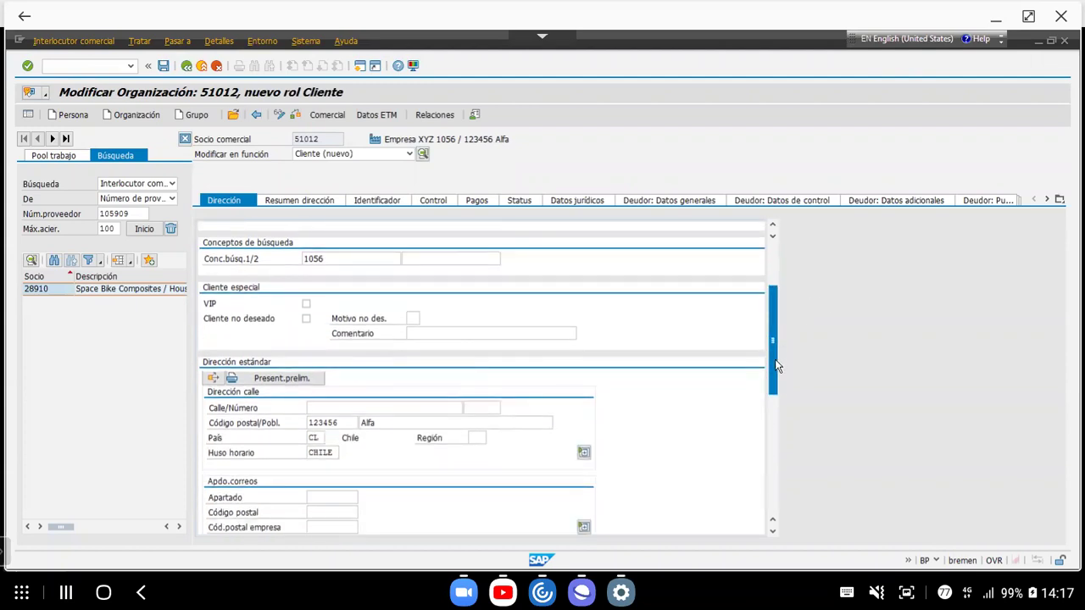
{"action": "left_click_drag", "start_coordinate": [774, 366], "coordinate": [783, 306]}
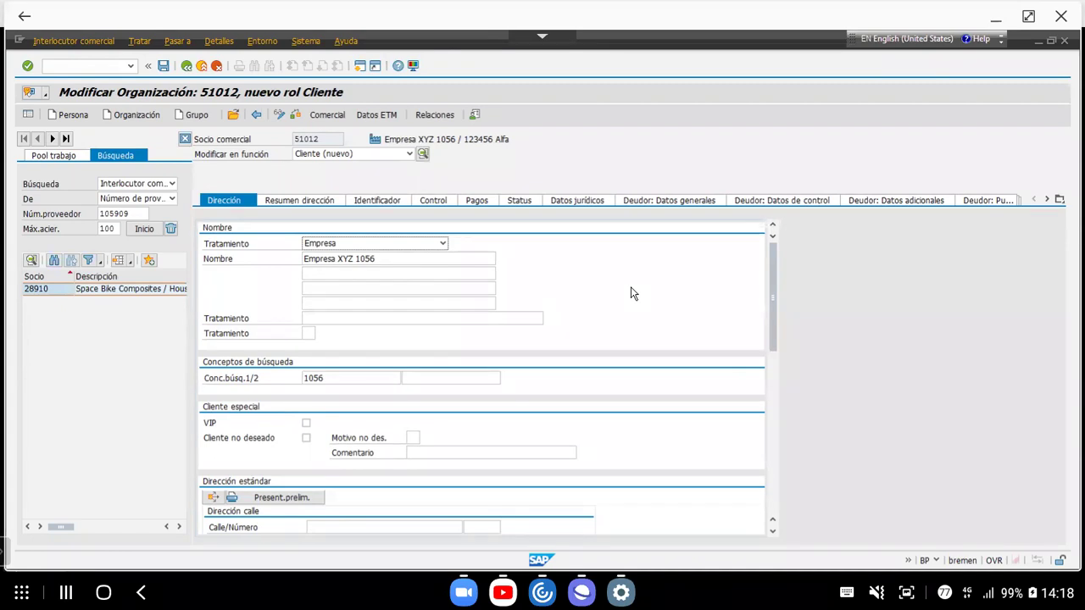
{"action": "left_click", "coordinate": [650, 207]}
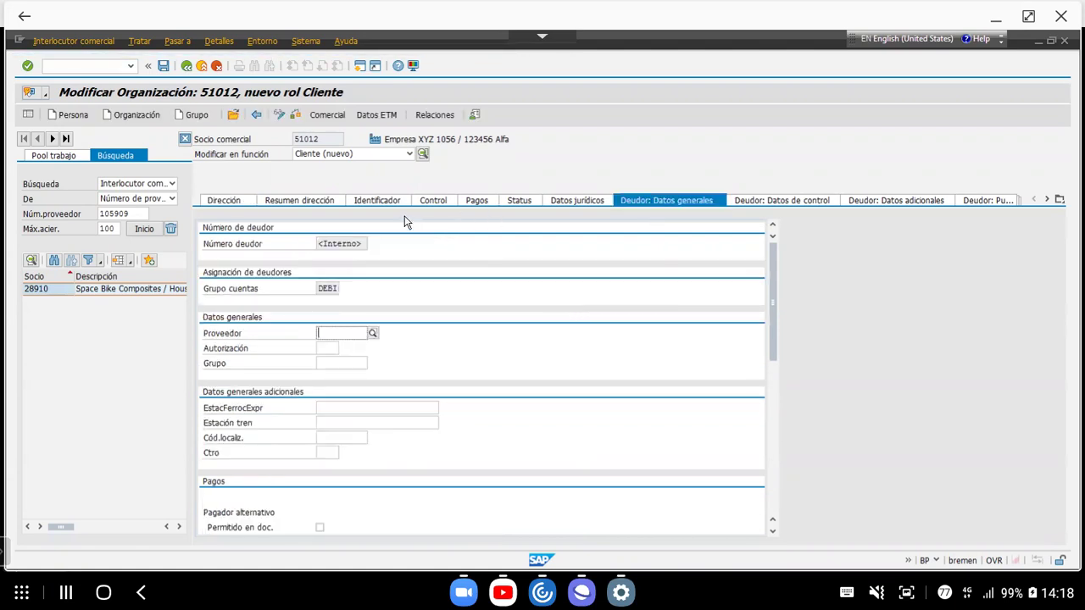
{"action": "left_click", "coordinate": [237, 200]}
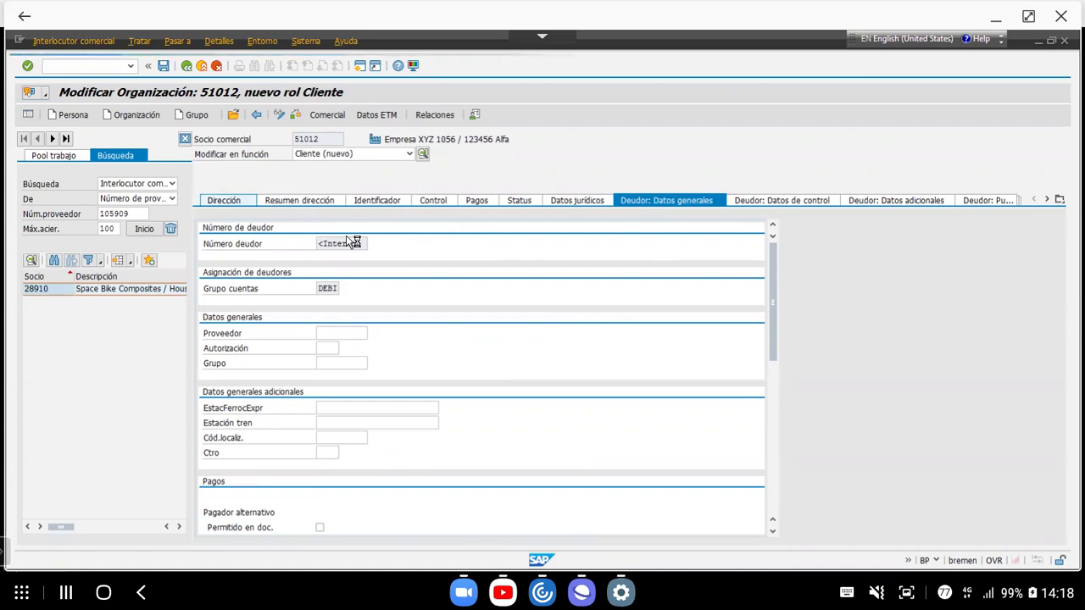
Switch the organization's role to Deudor without saving the pending Cliente role changes.
{"action": "left_click", "coordinate": [409, 154]}
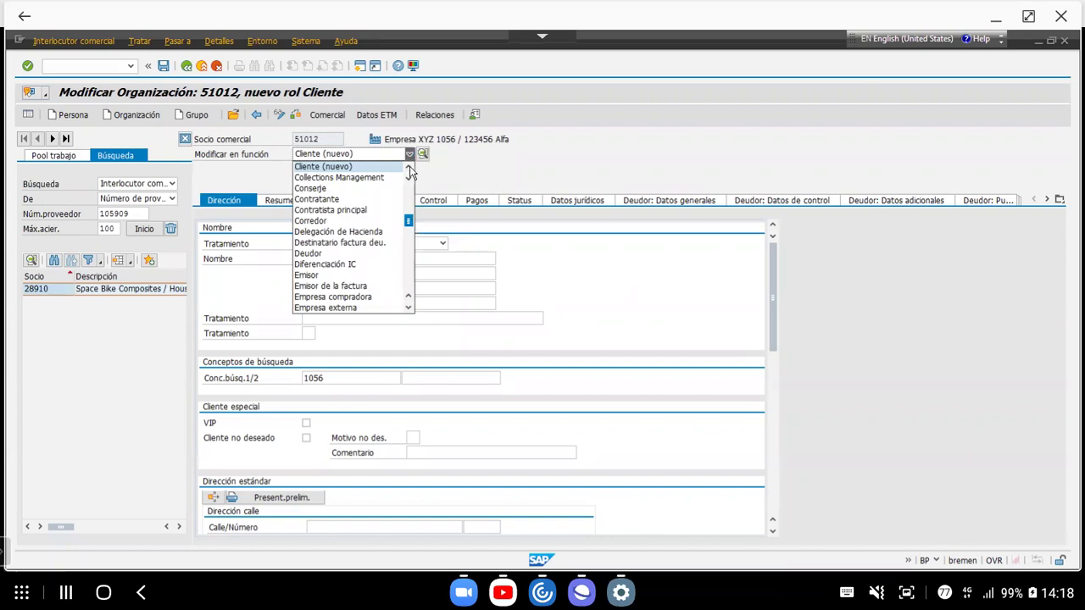
{"action": "left_click", "coordinate": [336, 254]}
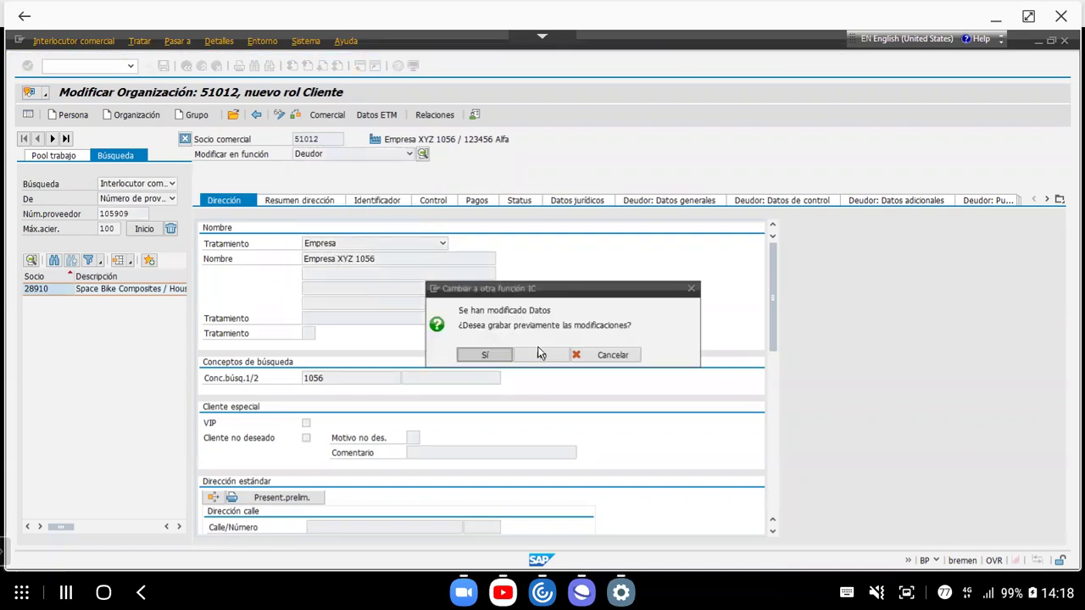
{"action": "left_click", "coordinate": [537, 355]}
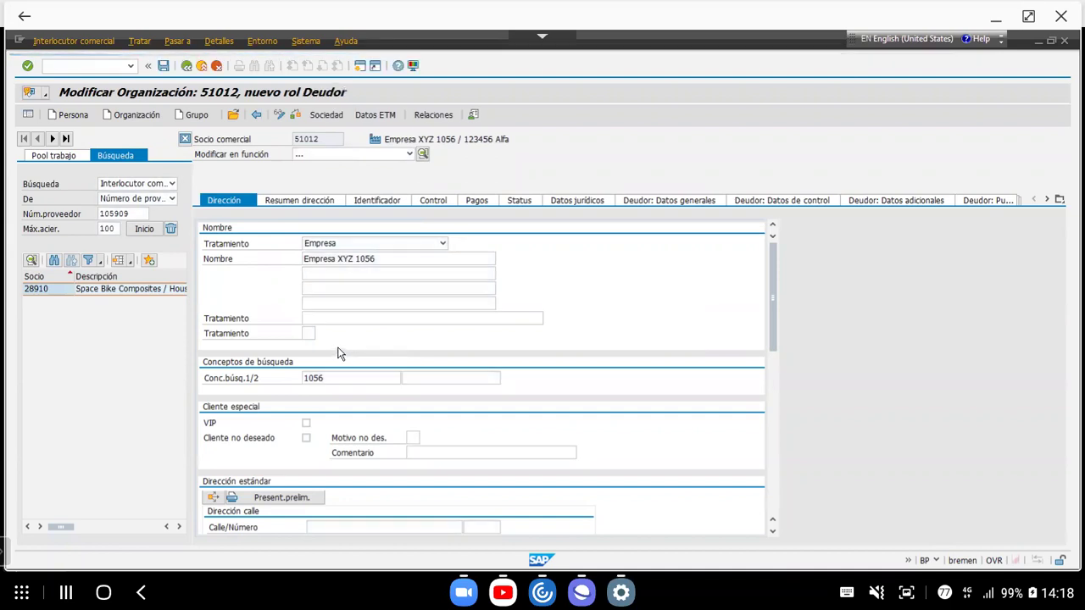
Review the address, debtor general data and debtor control data of the new Deudor role, including the debtor number field.
{"action": "left_click", "coordinate": [772, 533]}
{"action": "left_click_drag", "start_coordinate": [773, 532], "coordinate": [774, 532]}
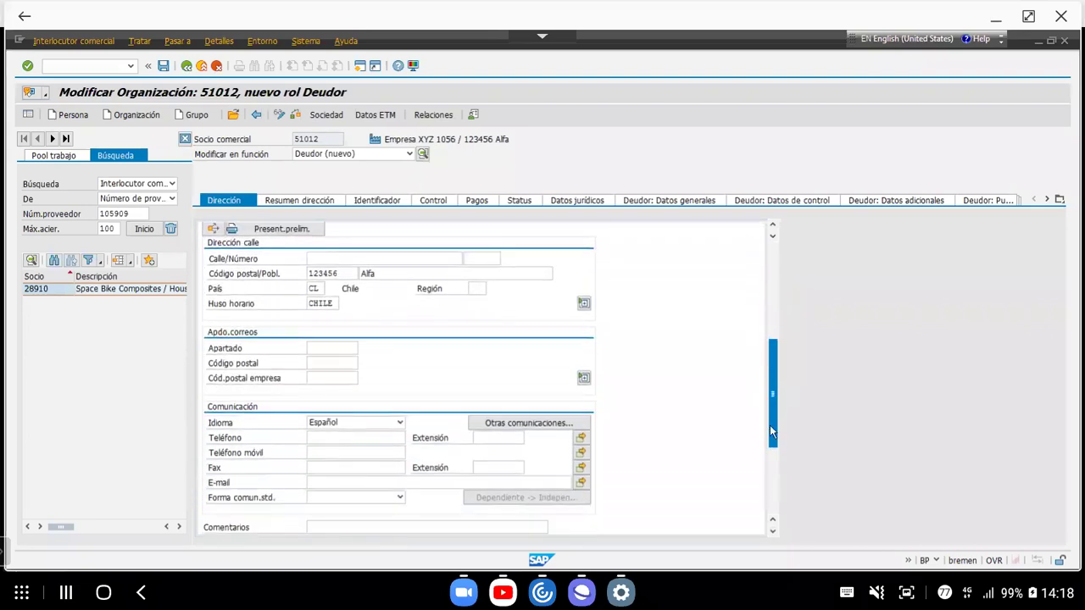
{"action": "left_click_drag", "start_coordinate": [773, 390], "coordinate": [773, 280]}
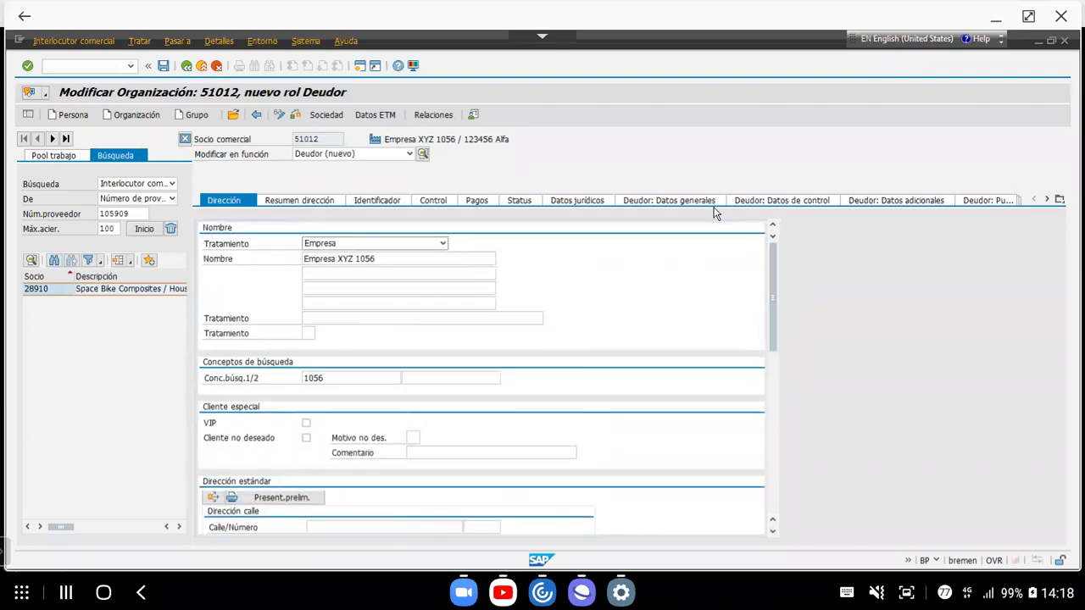
{"action": "left_click", "coordinate": [666, 201]}
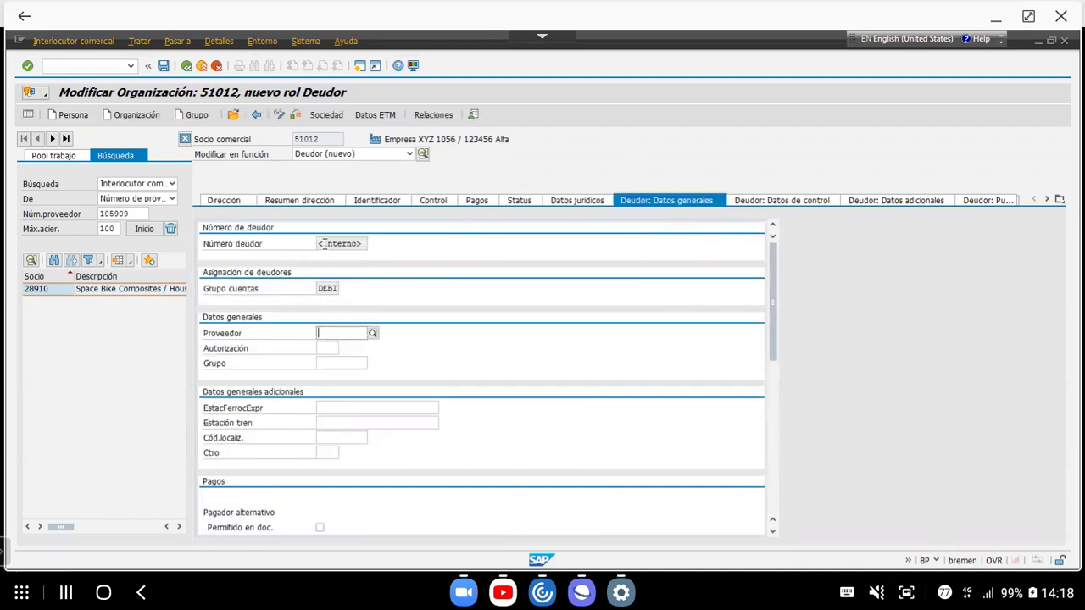
{"action": "left_click_drag", "start_coordinate": [319, 242], "coordinate": [388, 226]}
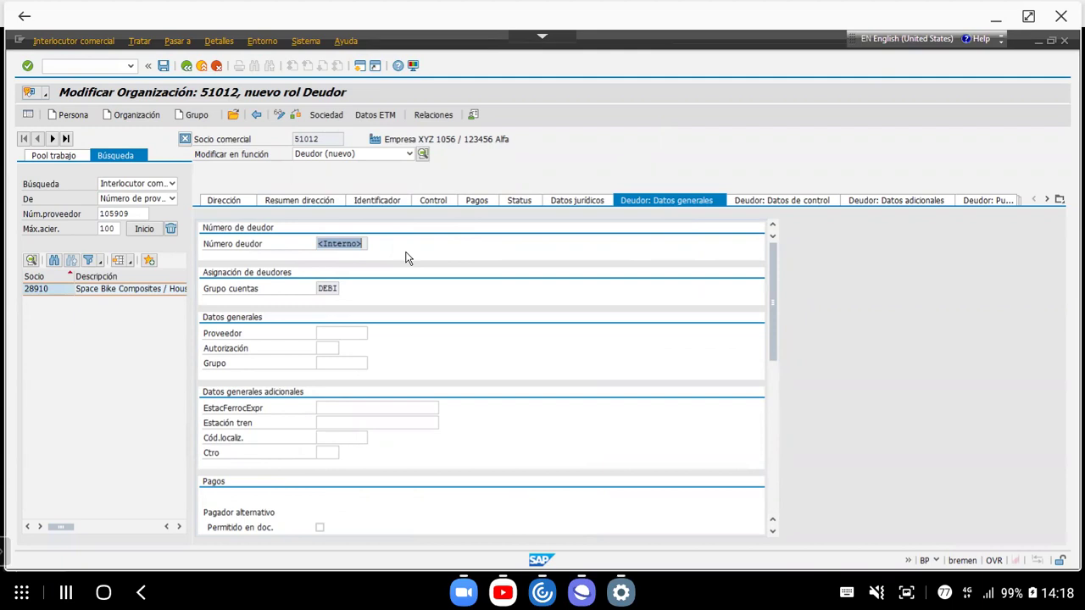
{"action": "left_click", "coordinate": [754, 204]}
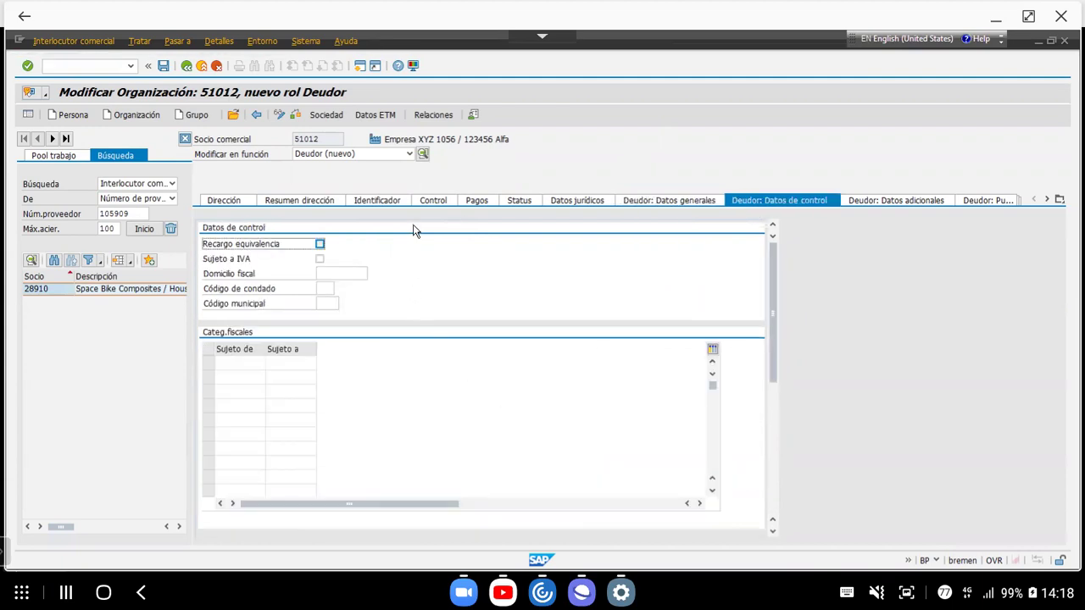
Open the company code data of the Deudor role and set Cuenta asociada to 110000, Cuentas por Cobrar - Deudores por Ventas.
{"action": "left_click", "coordinate": [330, 115]}
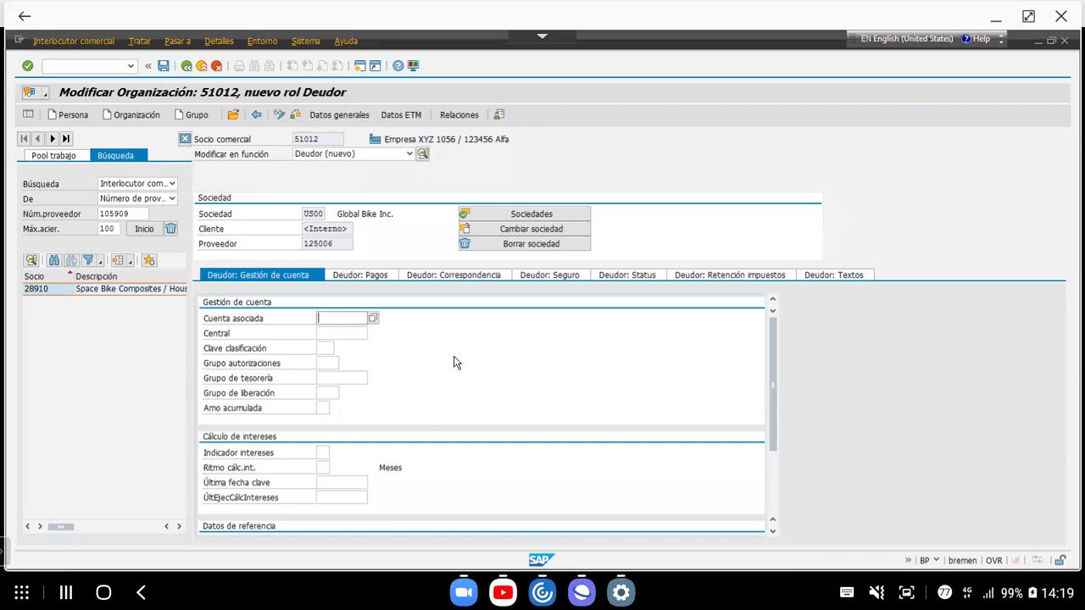
{"action": "left_click", "coordinate": [351, 330]}
{"action": "left_click", "coordinate": [335, 320]}
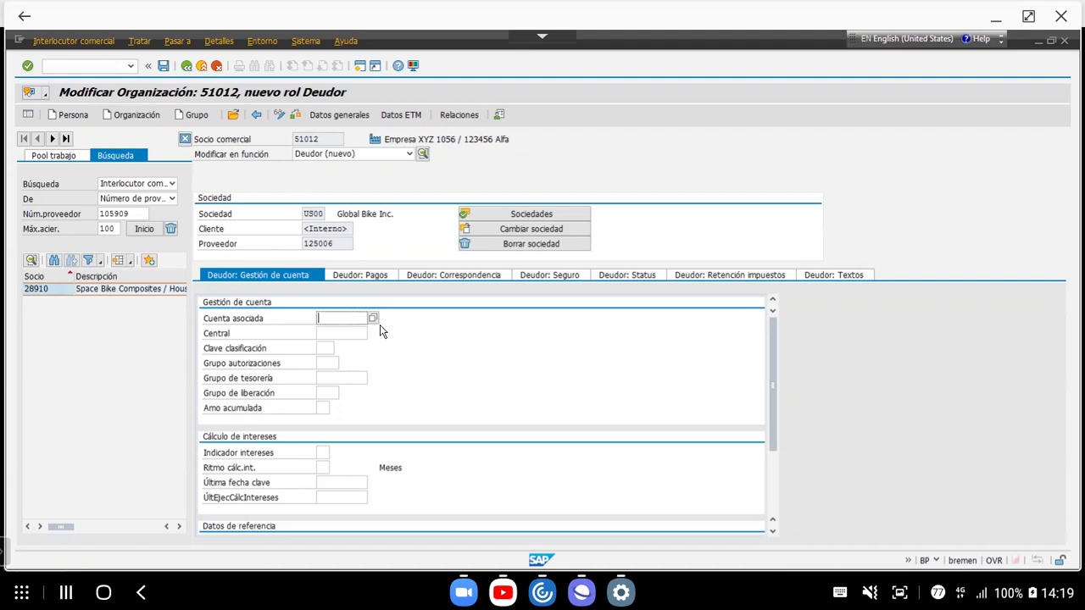
{"action": "left_click", "coordinate": [374, 319]}
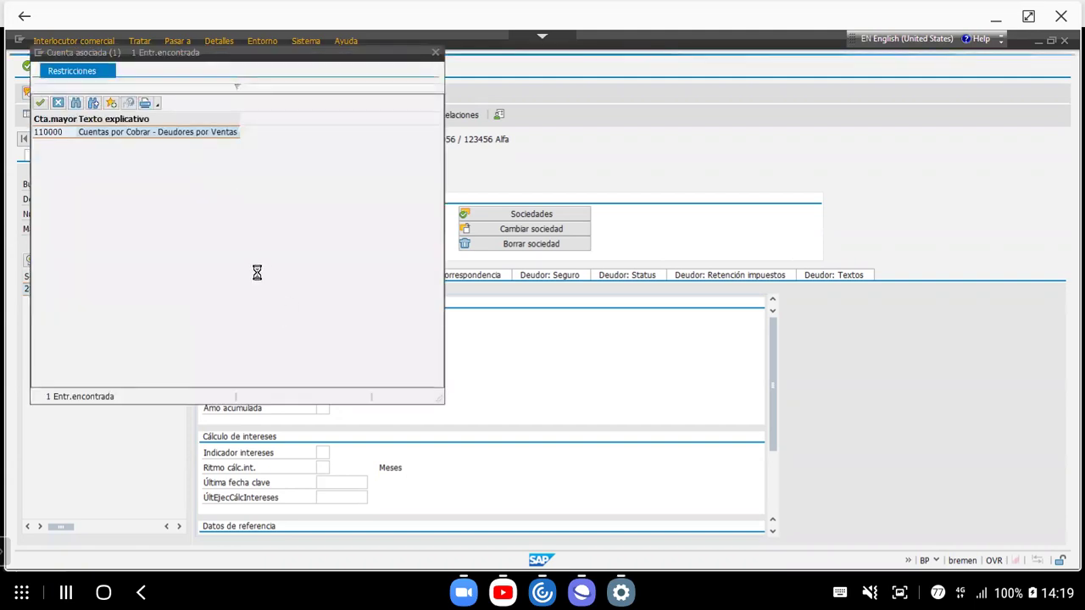
{"action": "double_click", "coordinate": [113, 138]}
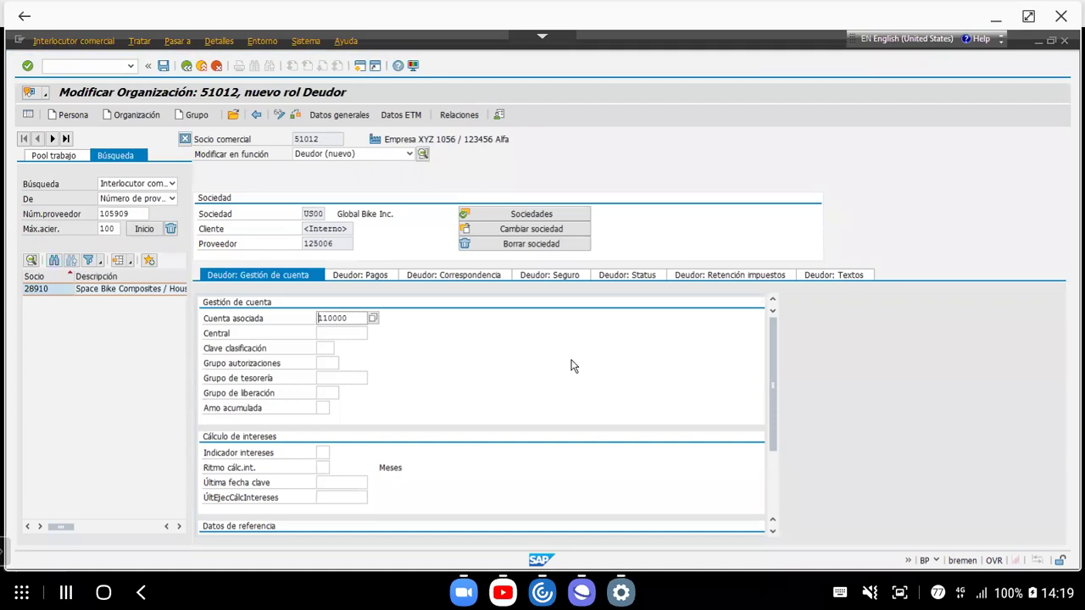
Set Condiciones de pago to 0001 in the debtor payment data.
{"action": "left_click", "coordinate": [373, 277]}
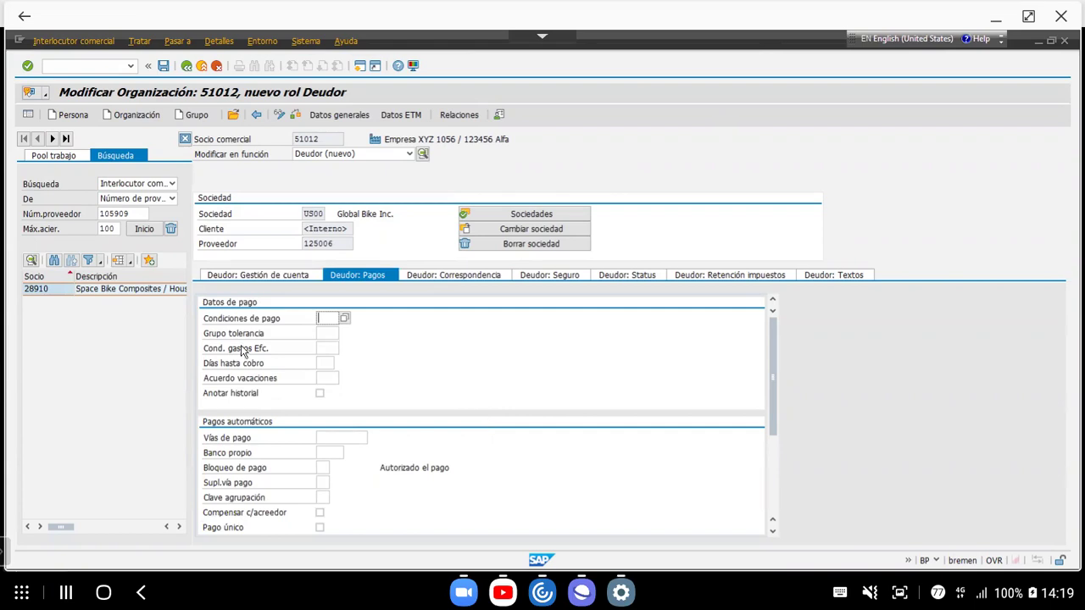
{"action": "left_click", "coordinate": [345, 319]}
{"action": "double_click", "coordinate": [89, 136]}
{"action": "key", "text": "Return"}
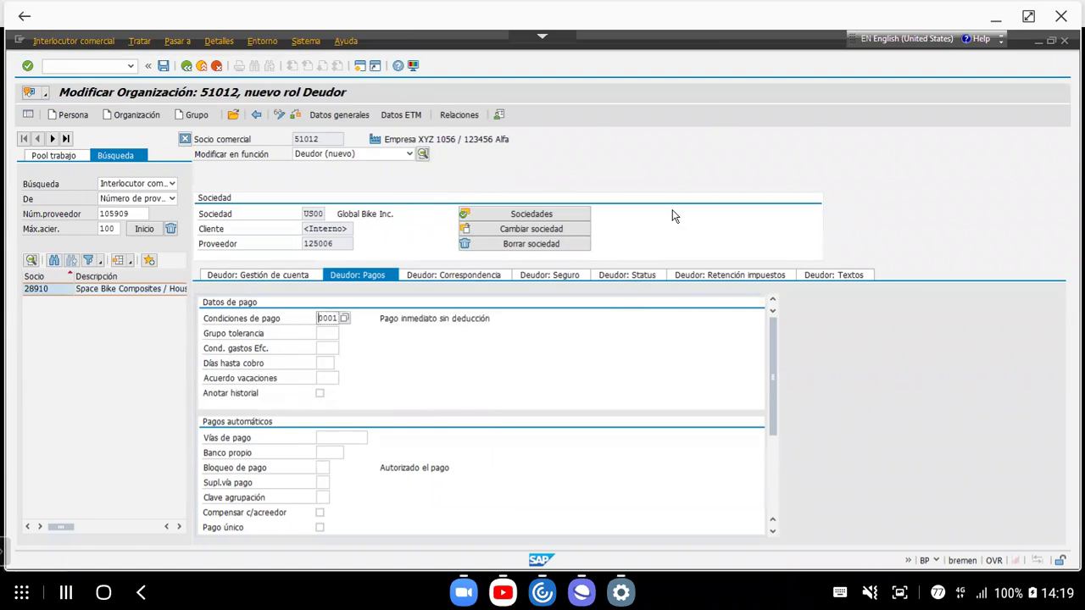
Recheck the debtor's account management and payment data, and save the organization with the Deudor role.
{"action": "left_click", "coordinate": [254, 274]}
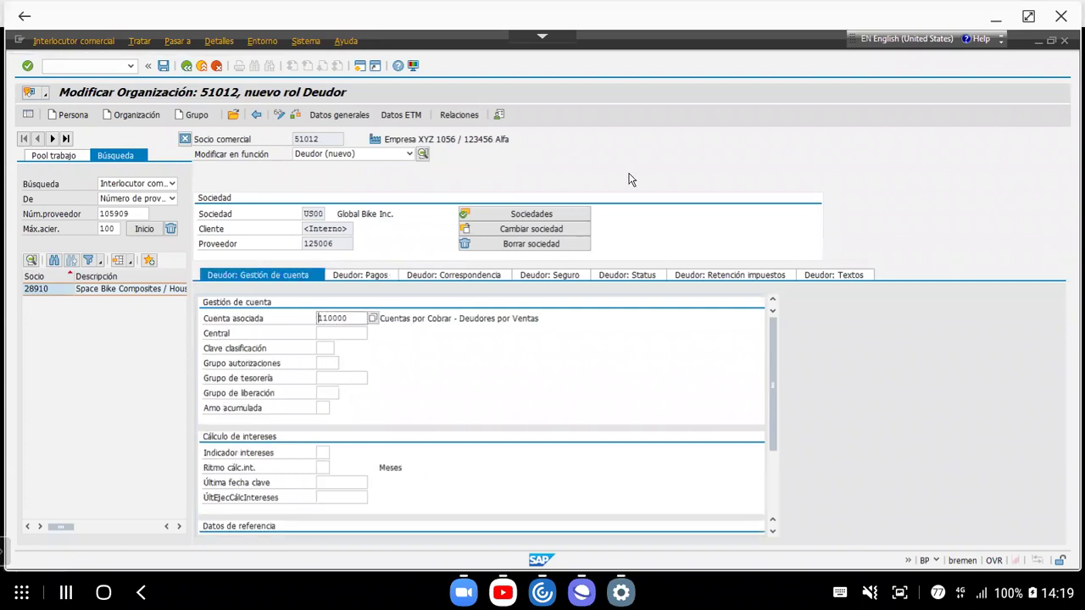
{"action": "left_click", "coordinate": [350, 275]}
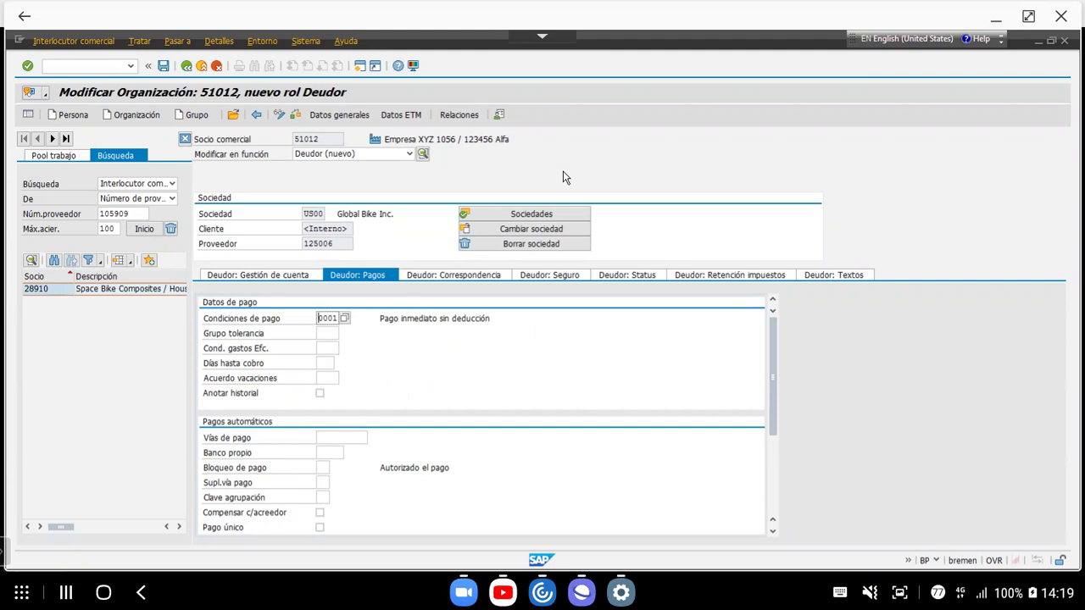
{"action": "left_click", "coordinate": [164, 67]}
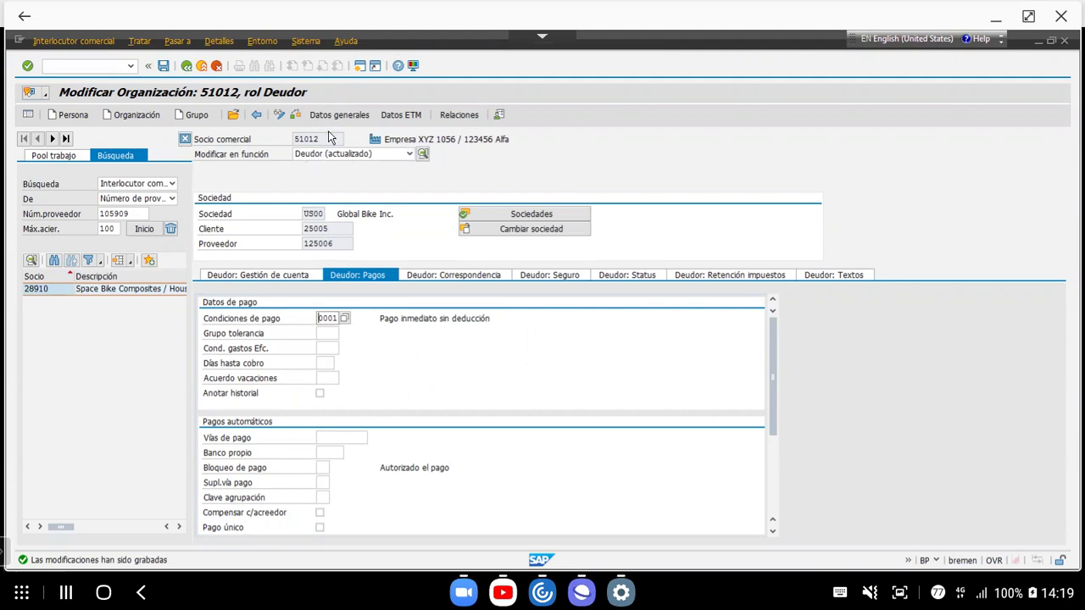
Check the organization's business partner, customer and vendor numbers.
{"action": "left_click_drag", "start_coordinate": [323, 140], "coordinate": [263, 142]}
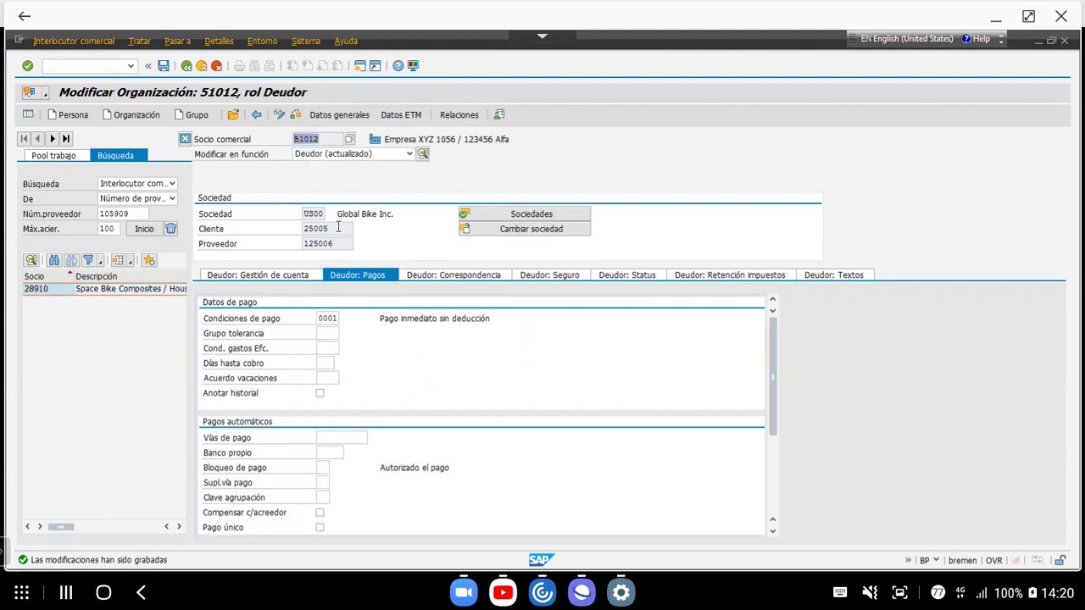
{"action": "left_click_drag", "start_coordinate": [339, 228], "coordinate": [282, 224]}
{"action": "left_click_drag", "start_coordinate": [354, 243], "coordinate": [267, 243]}
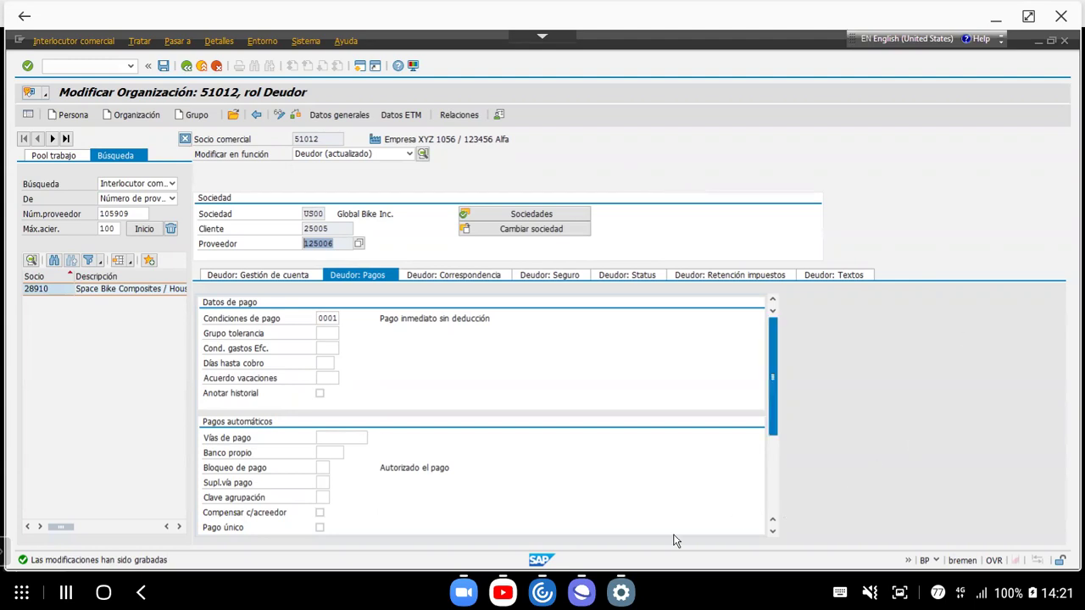
{"action": "mouse_move", "coordinate": [475, 598]}
{"action": "left_click", "coordinate": [517, 555]}
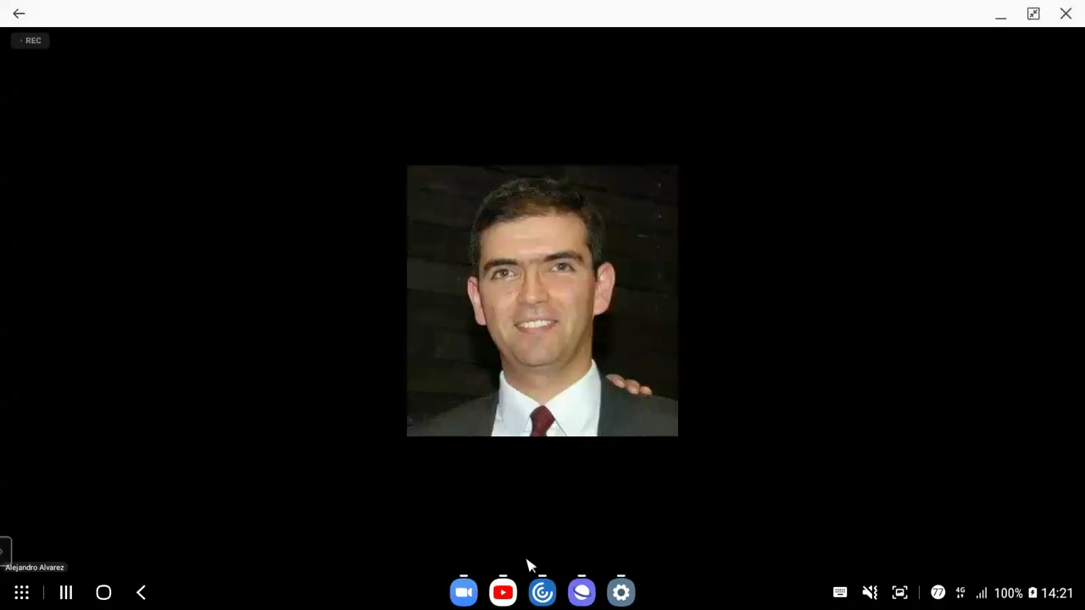
{"action": "left_click", "coordinate": [799, 547]}
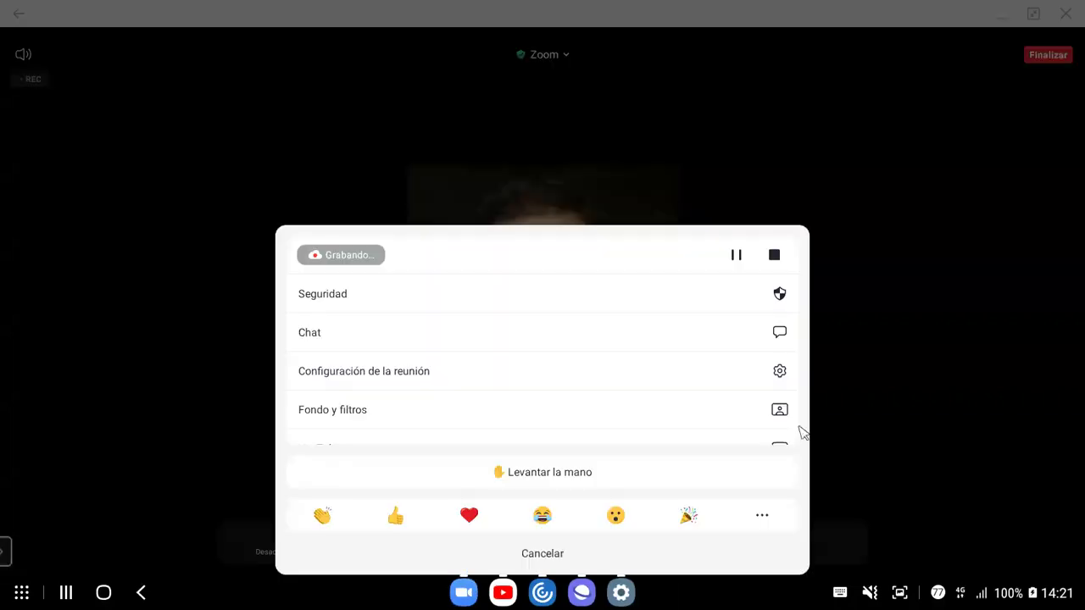